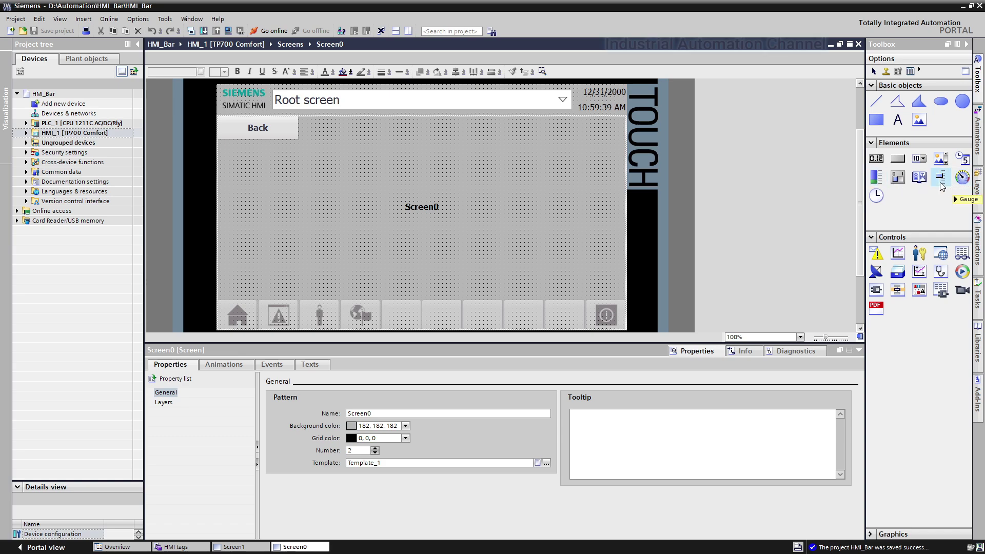
- Place a slider from Elements on Screen0 and enlarge it taller and wider
drag(942, 185, 276, 211)
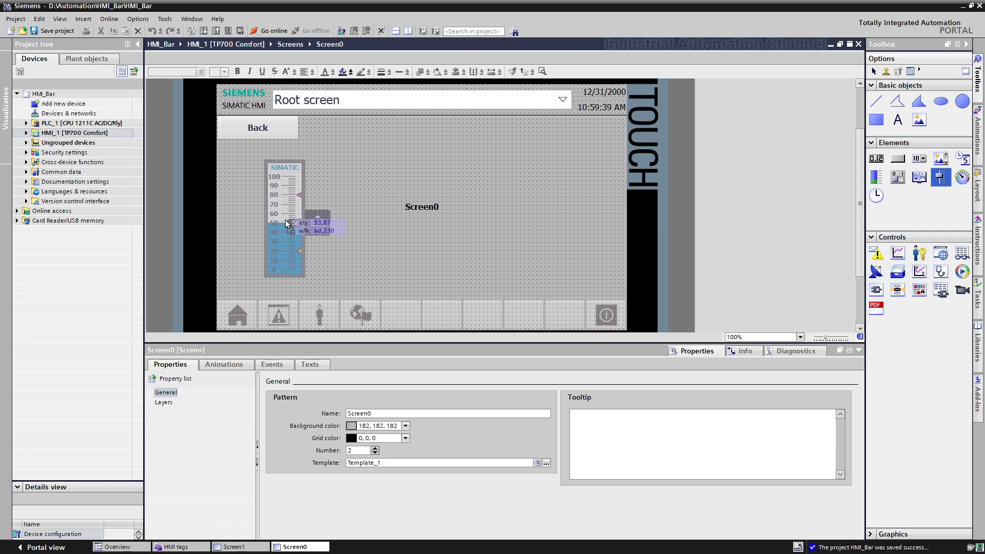
drag(275, 211, 286, 219)
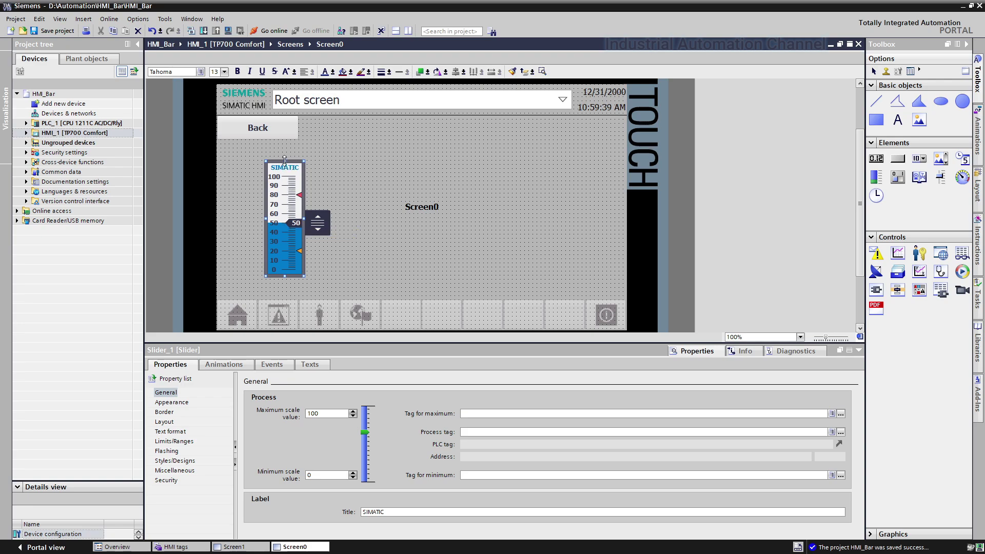
drag(285, 161, 287, 143)
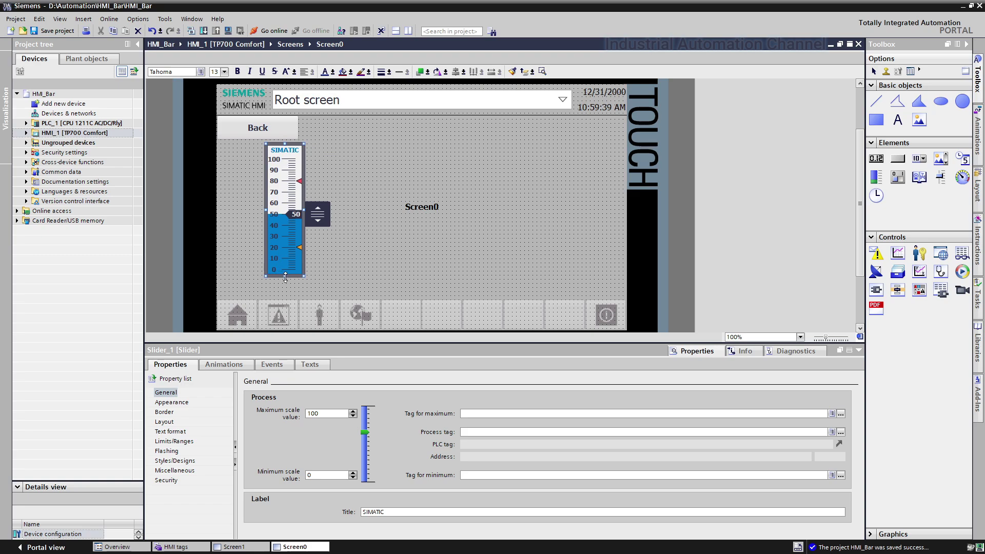
drag(285, 278, 283, 298)
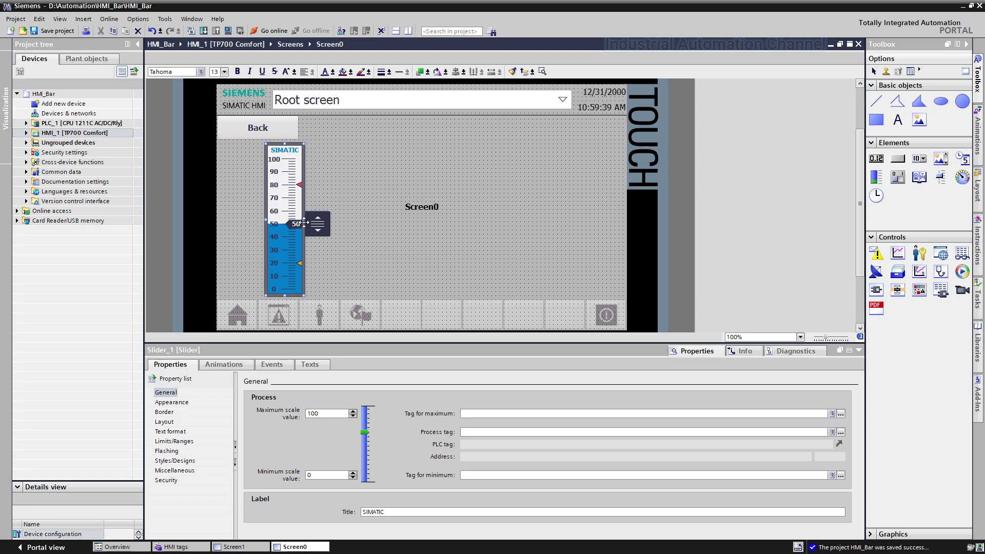
drag(303, 222, 316, 220)
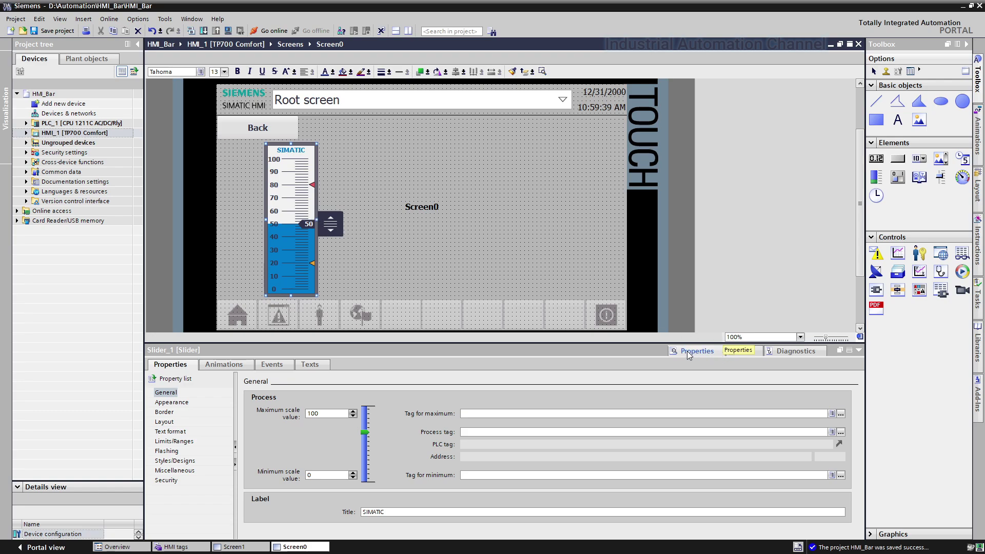
- Rename the slider's label title from SIMATIC to 'Pressure'
double_click(381, 512)
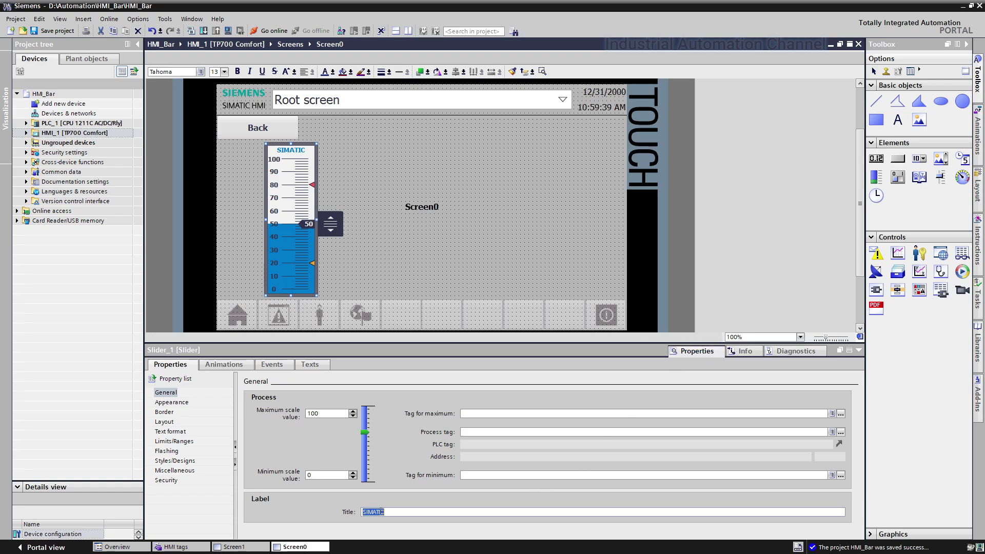
text(Pressure)
click(291, 153)
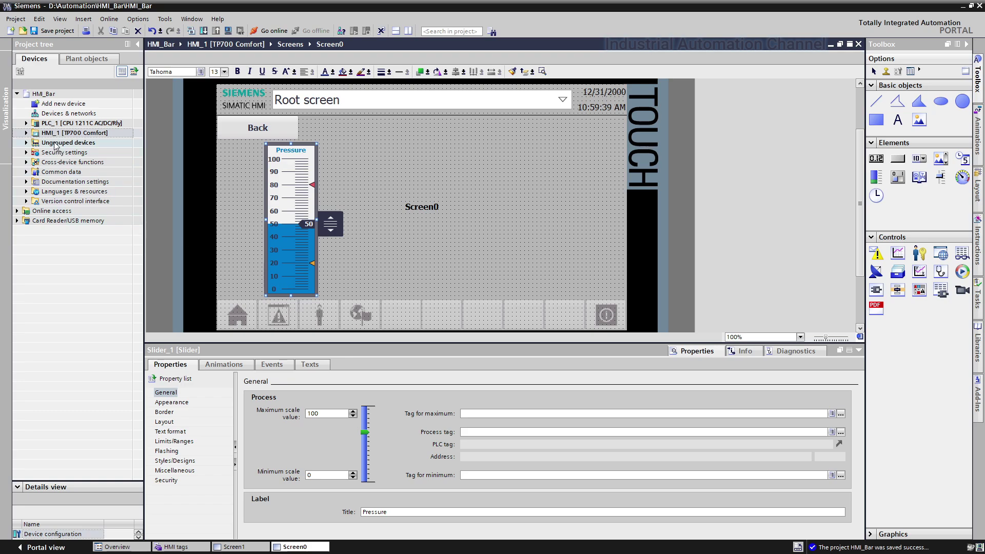
- Add a new data block, Data_block_1, under PLC_1's program blocks
click(27, 124)
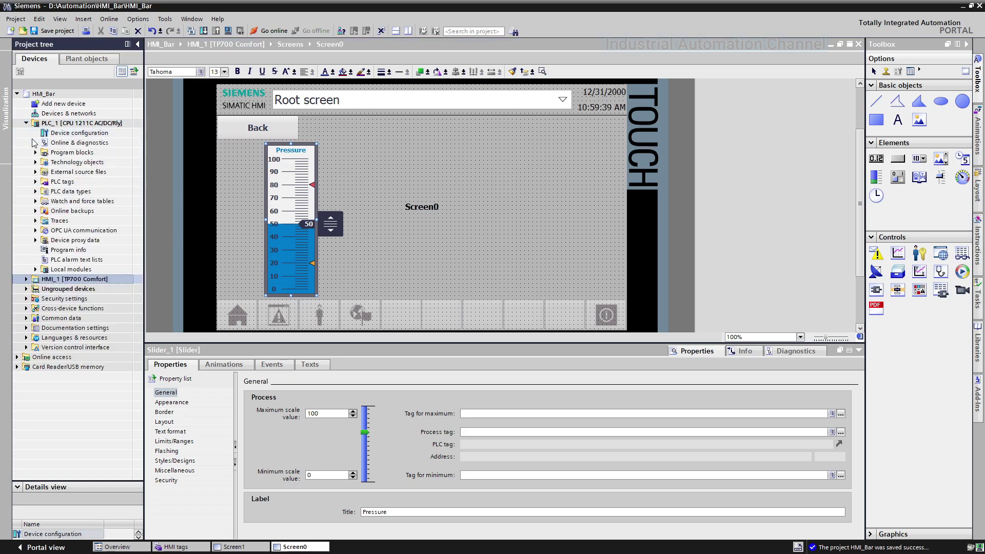
click(35, 154)
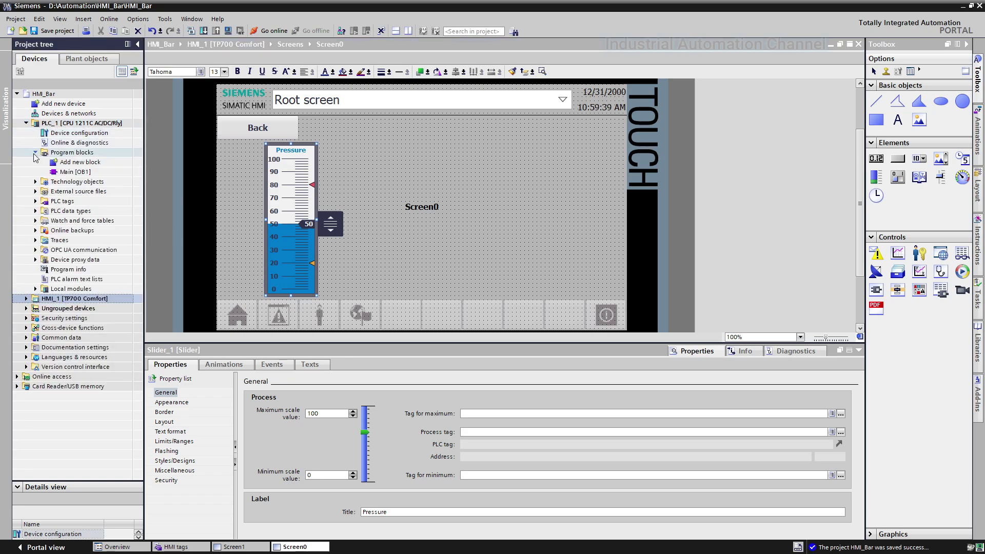
click(58, 163)
double_click(58, 163)
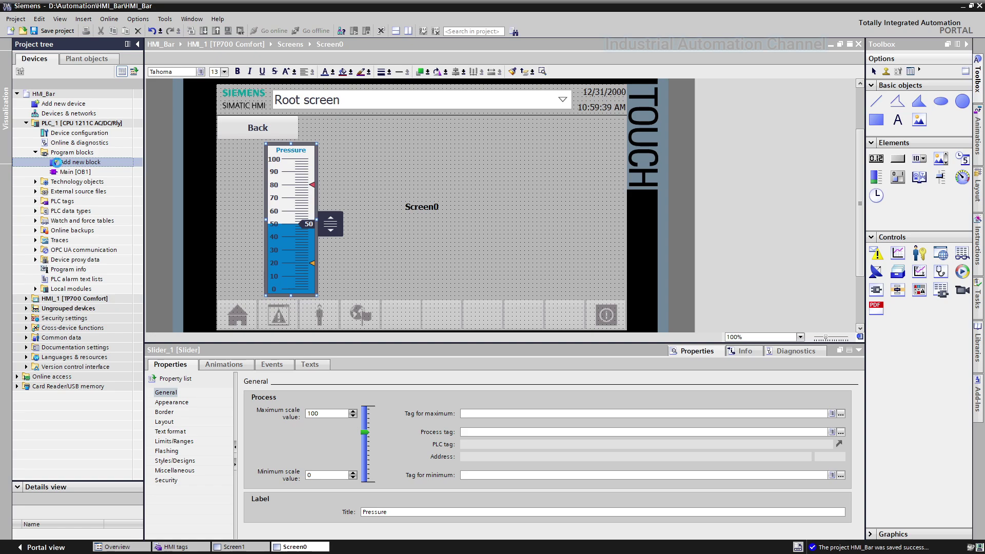
click(366, 364)
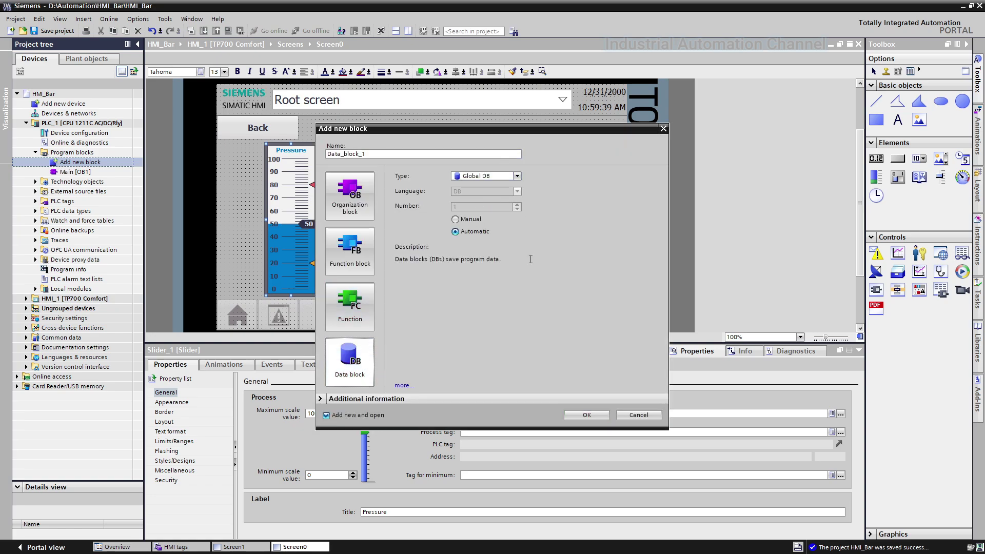
click(576, 414)
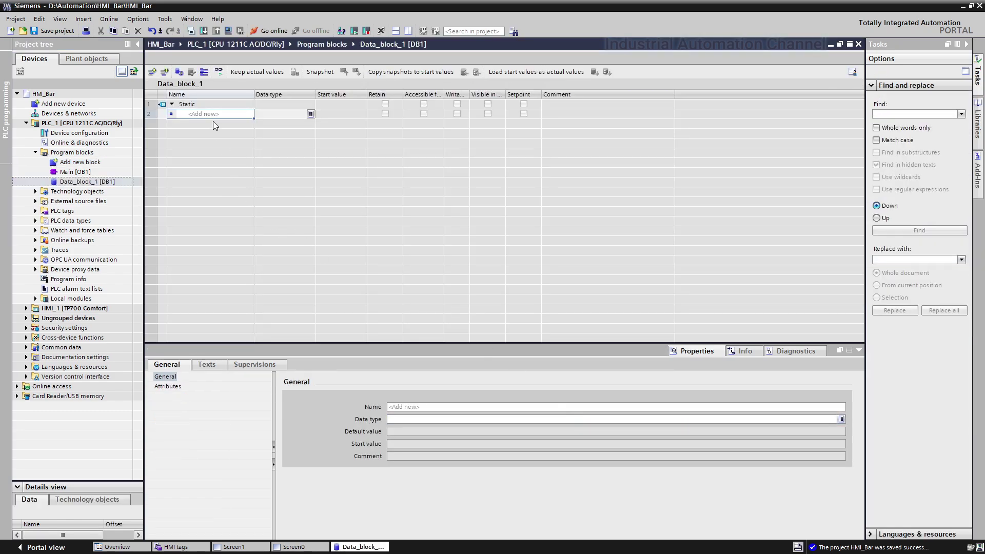
- Add a variable named Pressure of type Int to Data_block_1
click(210, 114)
text(Pre)
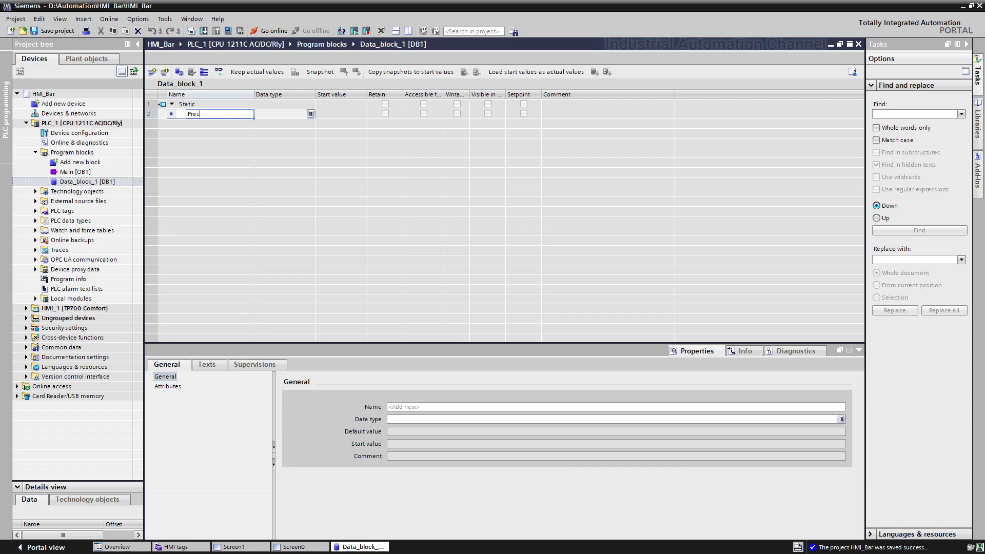
text(sure)
click(270, 118)
text(int)
key(Return)
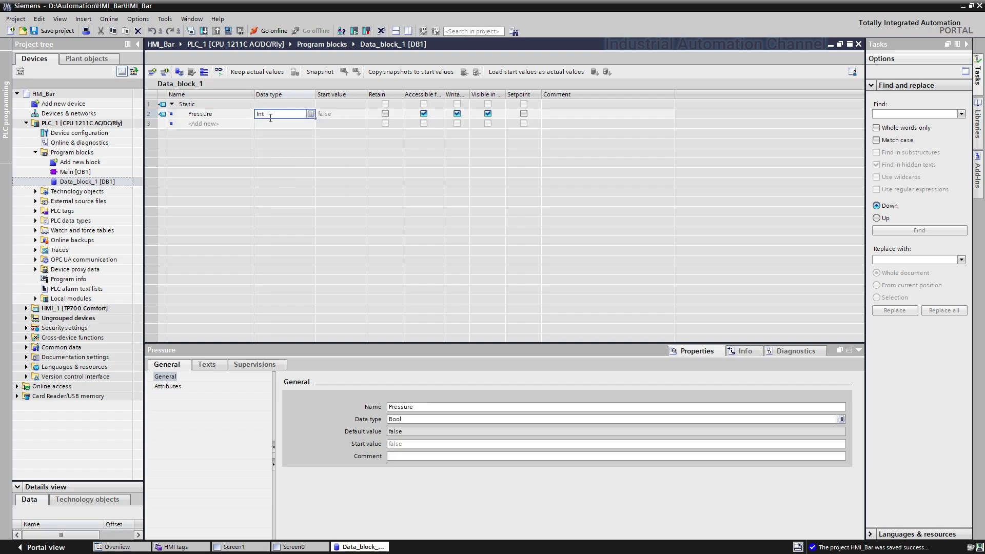
click(277, 125)
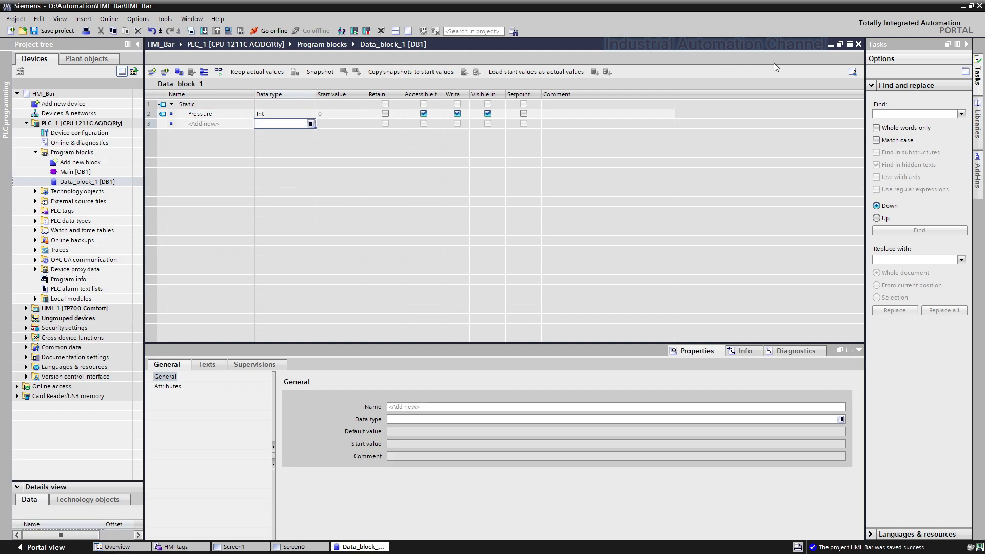
- Float the Data_block_1 editor in a narrower window beside the screen editor
click(841, 45)
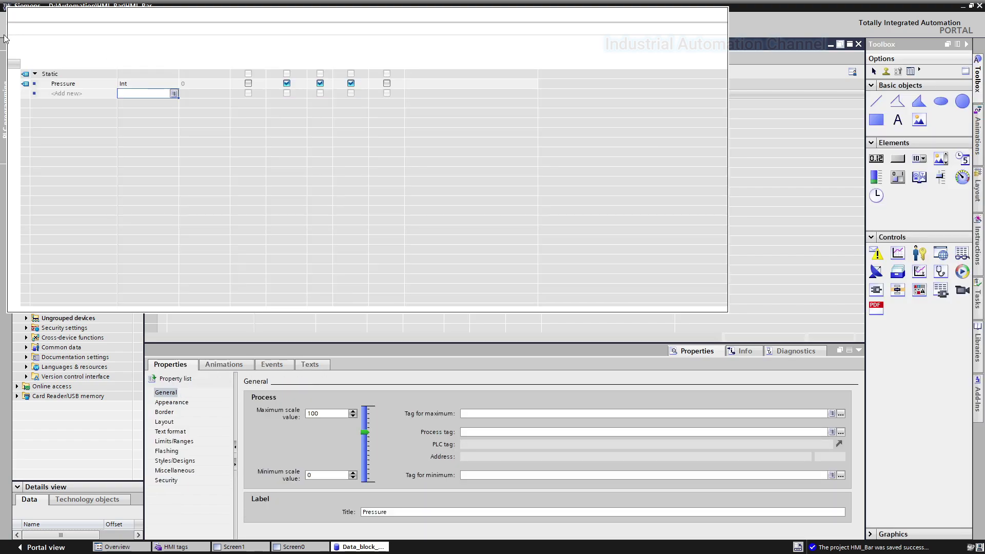
drag(6, 41, 428, 41)
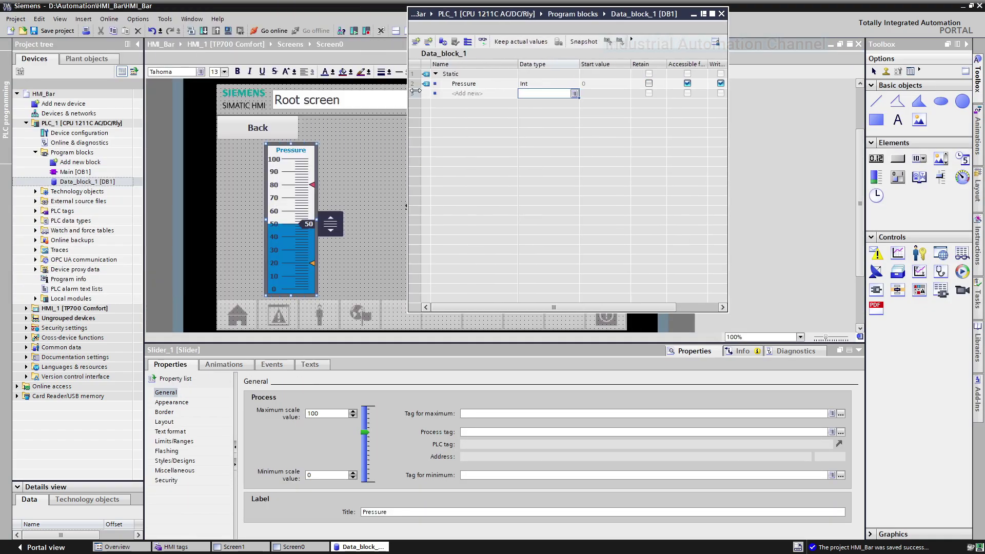
mouse_move(530, 16)
mouse_down()
mouse_move(529, 159)
mouse_move(728, 76)
mouse_up()
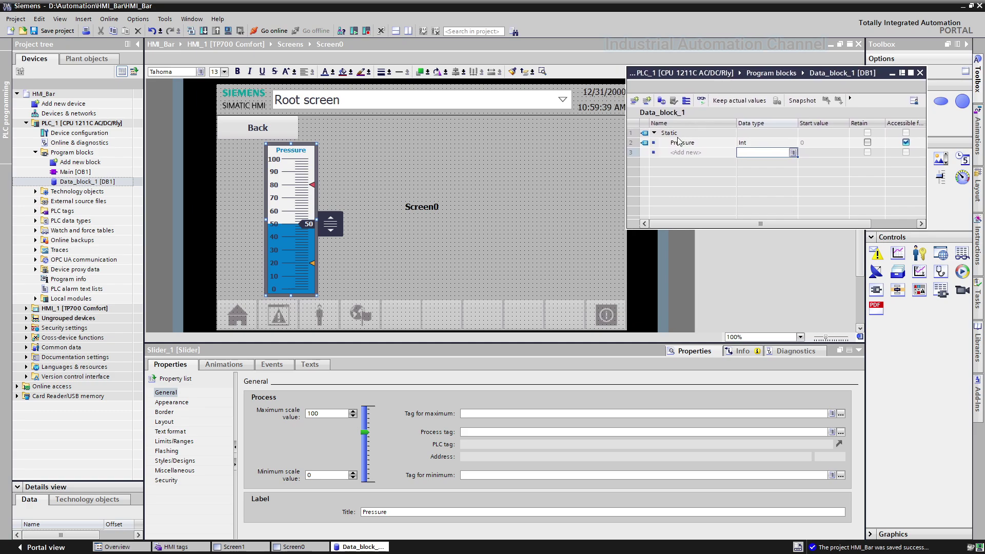
- Trial-link Pressure to the slider's process tag, undo it, and expand HMI_1
click(644, 145)
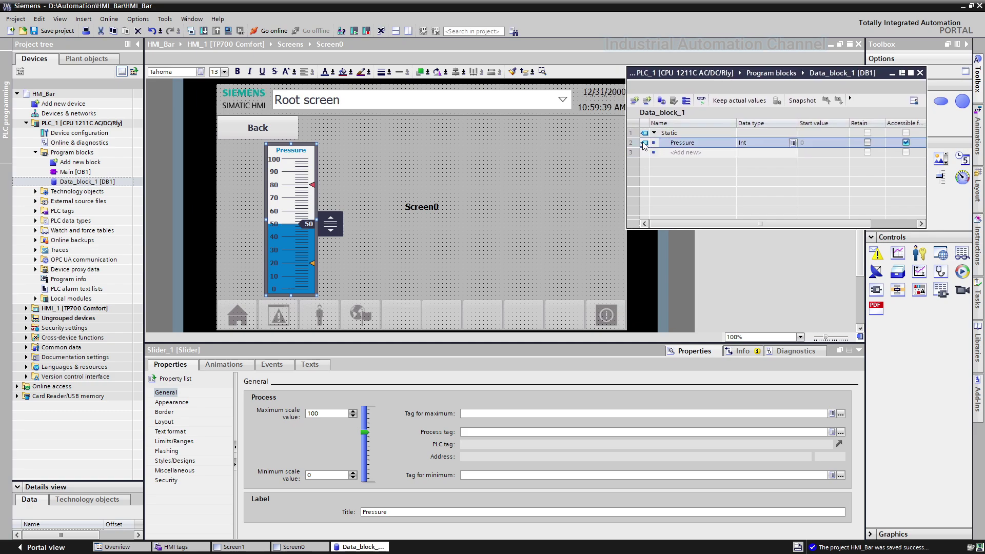
mouse_move(643, 144)
mouse_down()
mouse_move(613, 402)
mouse_move(619, 436)
mouse_up()
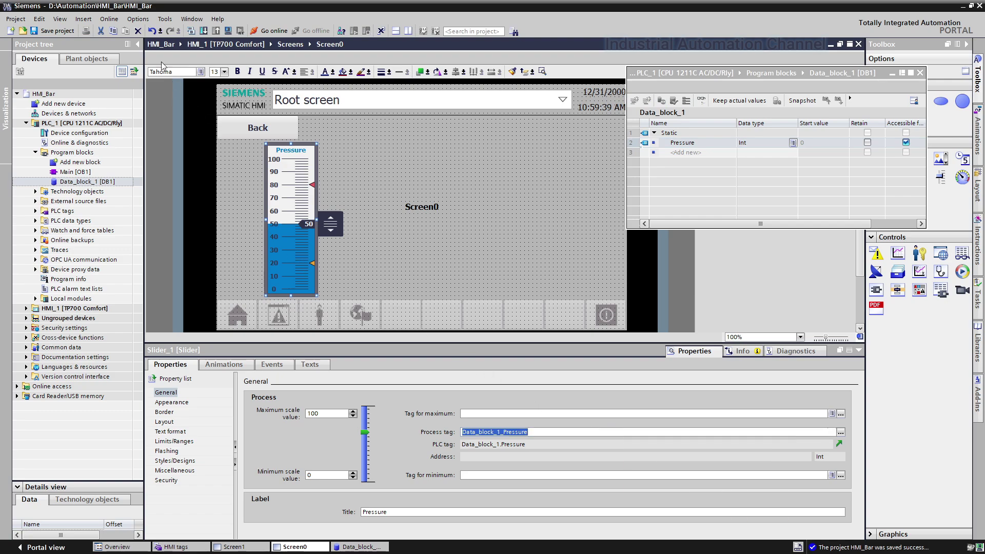
click(153, 32)
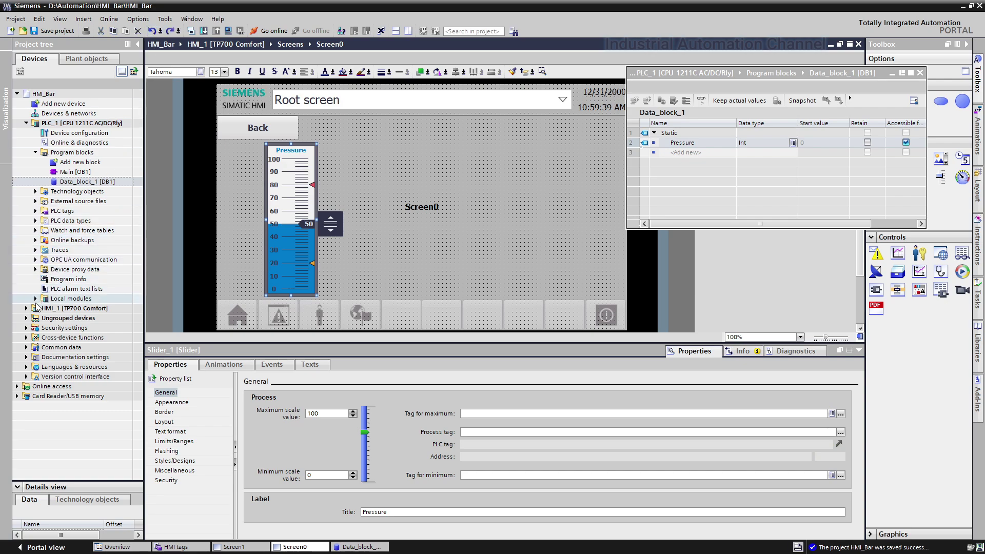
click(27, 309)
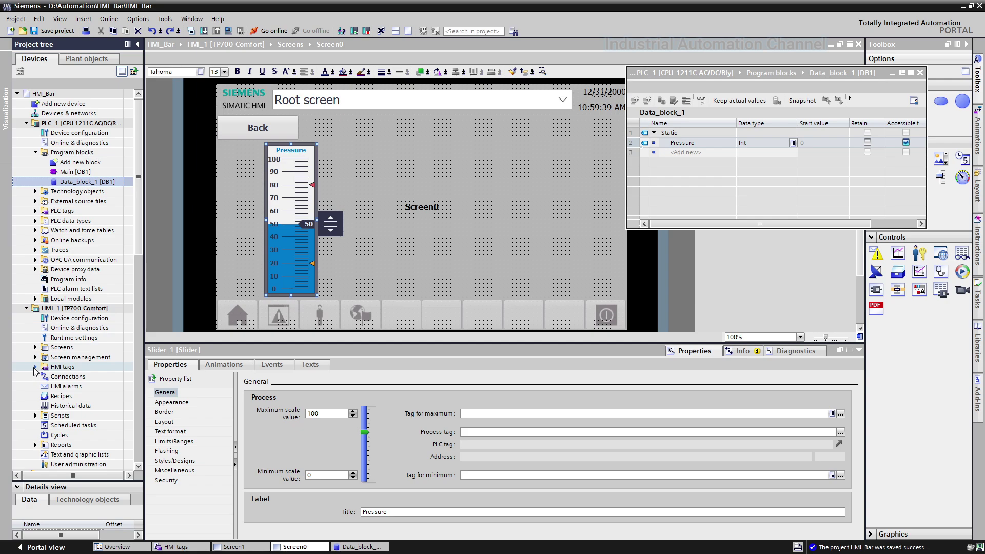
- Create an HMI tag named HMI_Pressure in the all-tags list
click(34, 367)
double_click(62, 380)
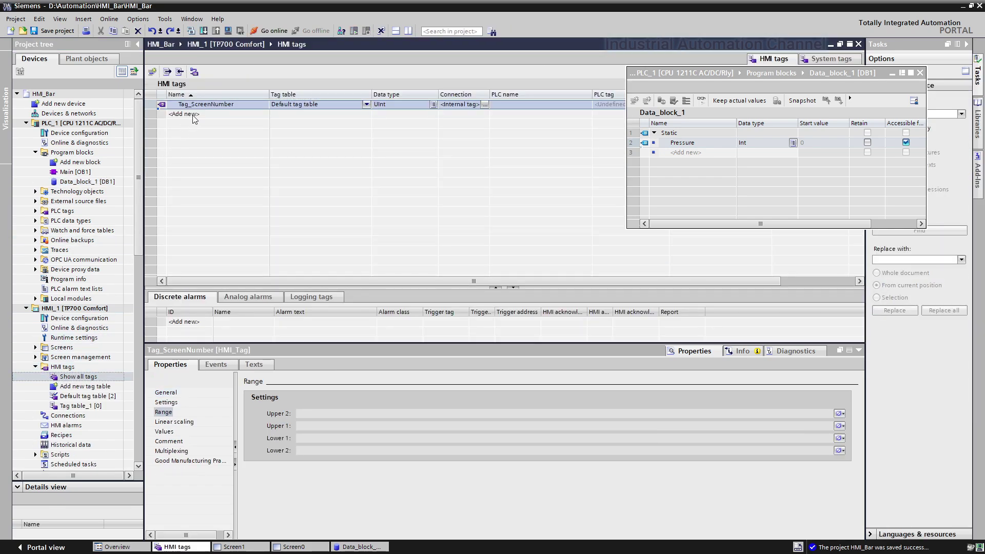
click(195, 117)
double_click(195, 117)
text(HMI_Press)
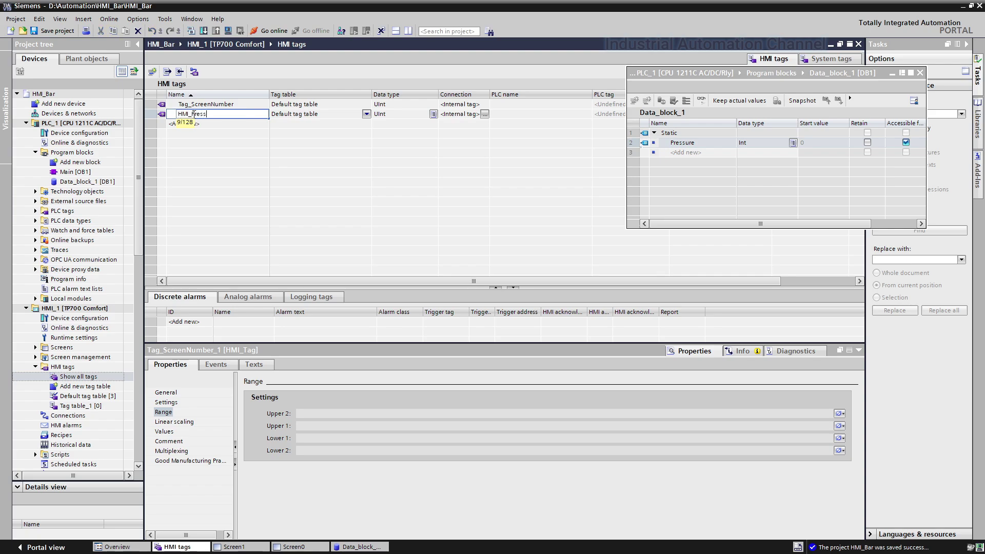
text(ure)
click(301, 117)
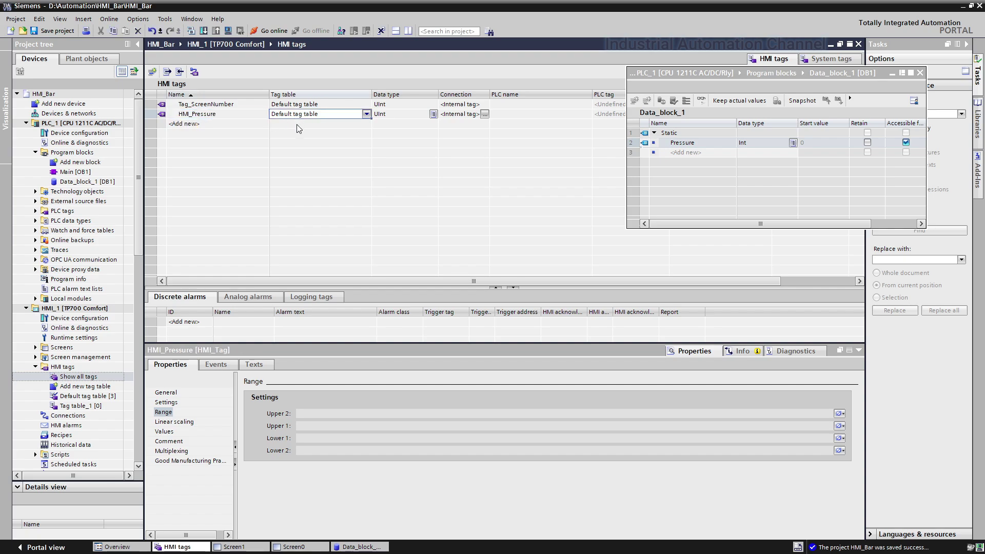
- Add Tag table_2 and Tag table_3, then return HMI_Pressure to the default tag table
double_click(87, 389)
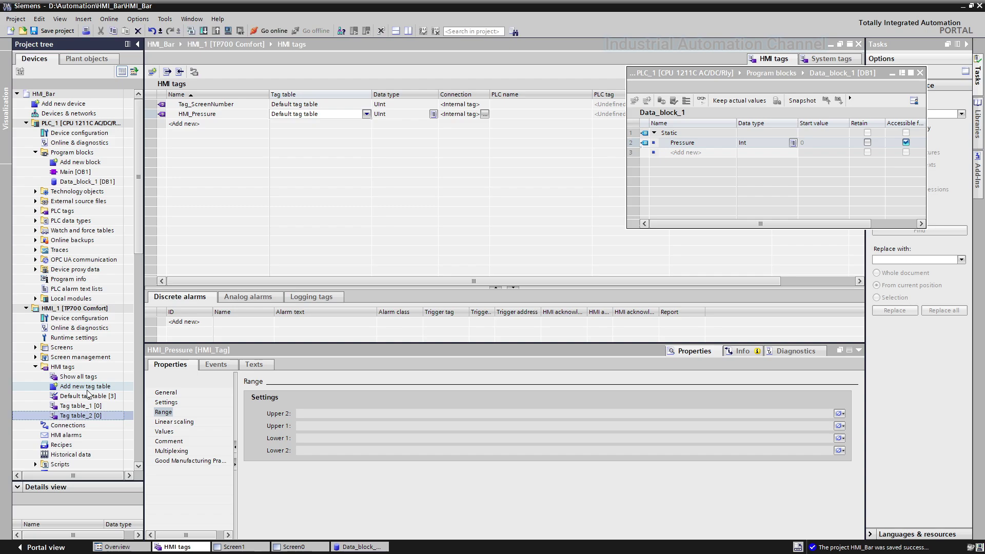
double_click(88, 389)
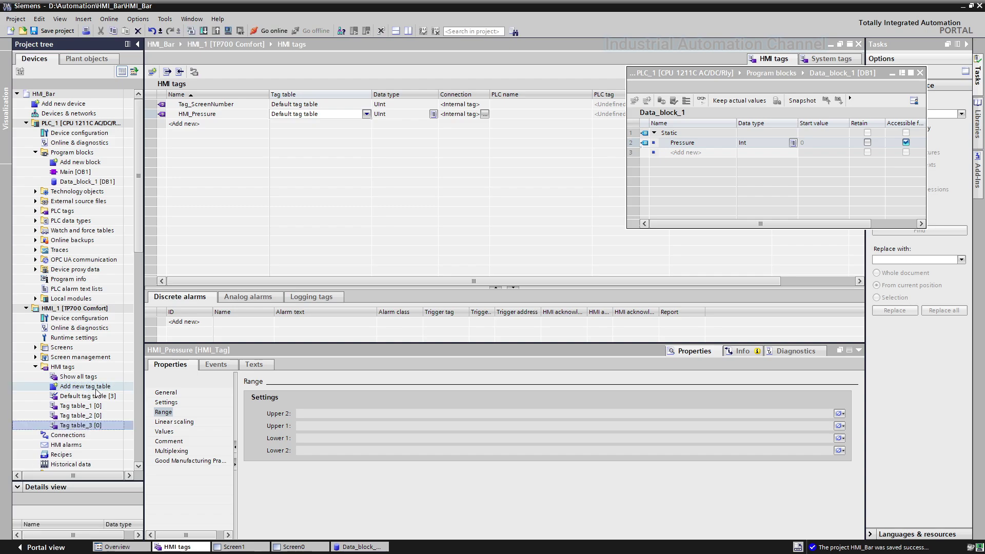
click(368, 115)
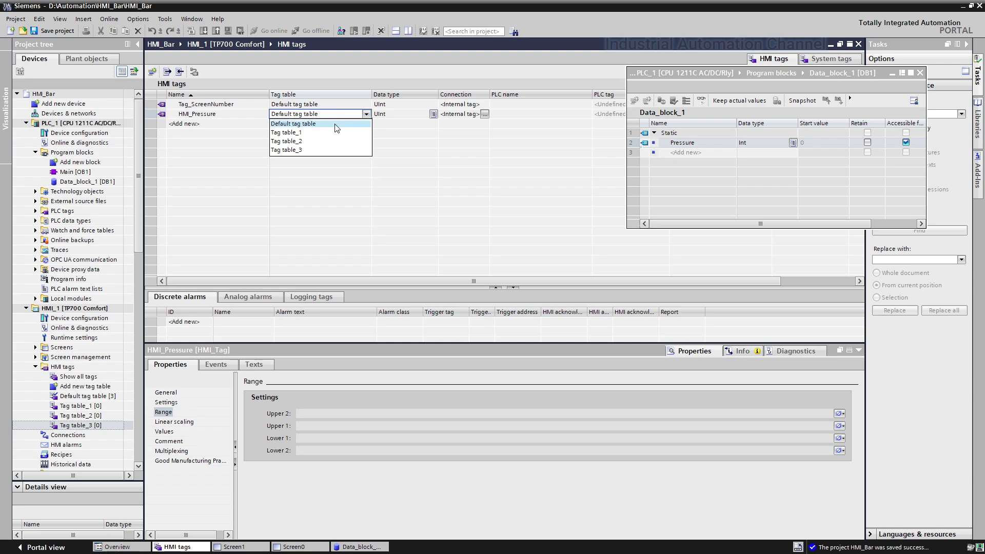
click(323, 133)
click(366, 115)
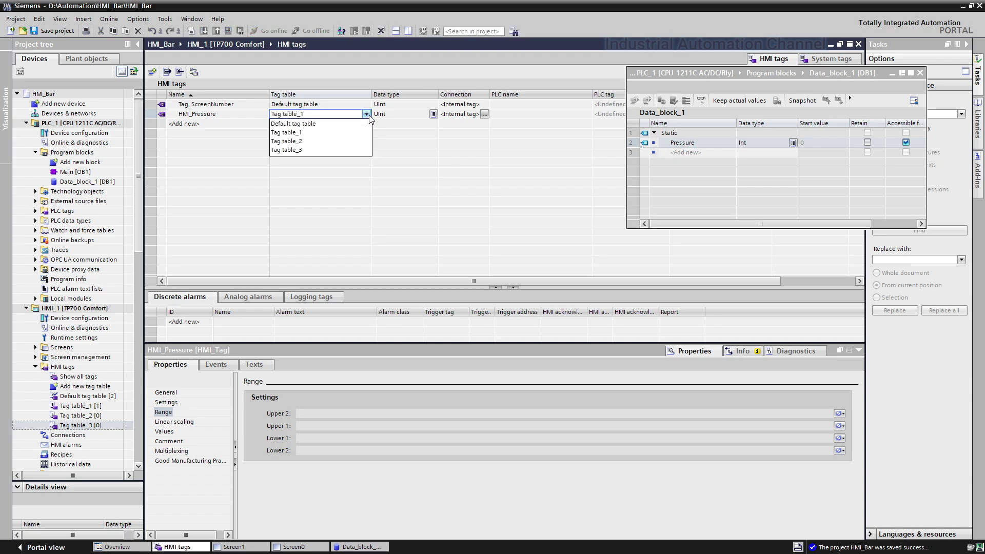
click(317, 143)
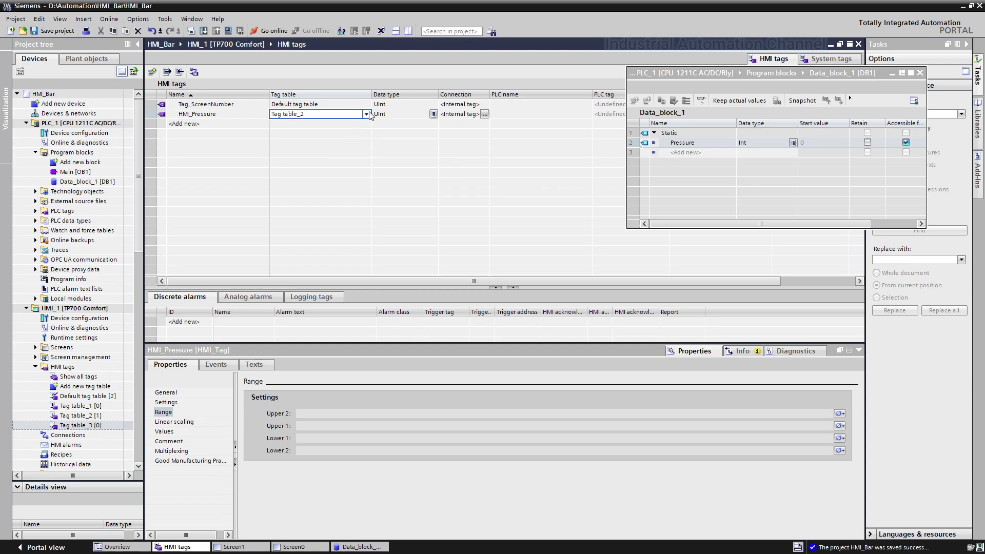
click(366, 114)
click(324, 125)
- Give HMI_Pressure data type Int and connection HMI_Connection_1
click(388, 115)
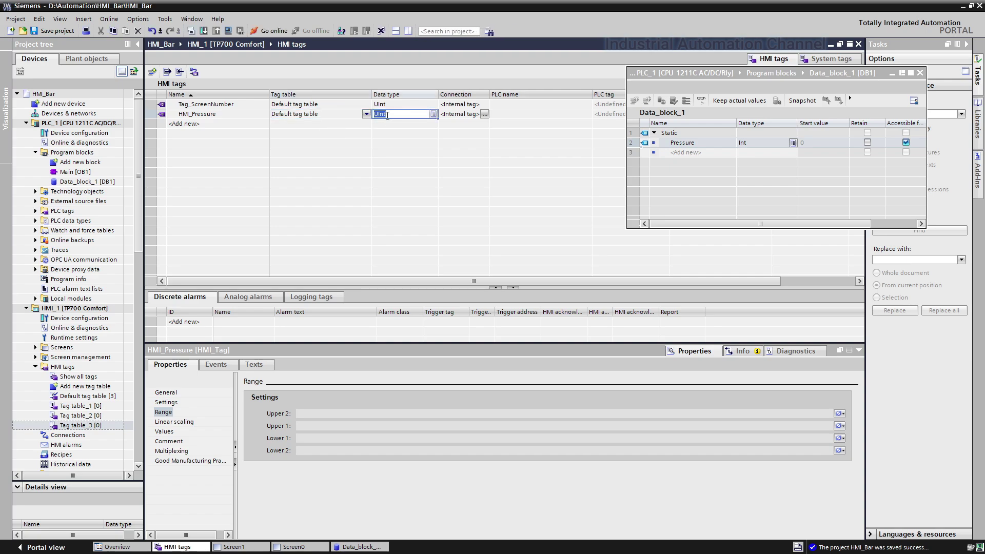
text(int)
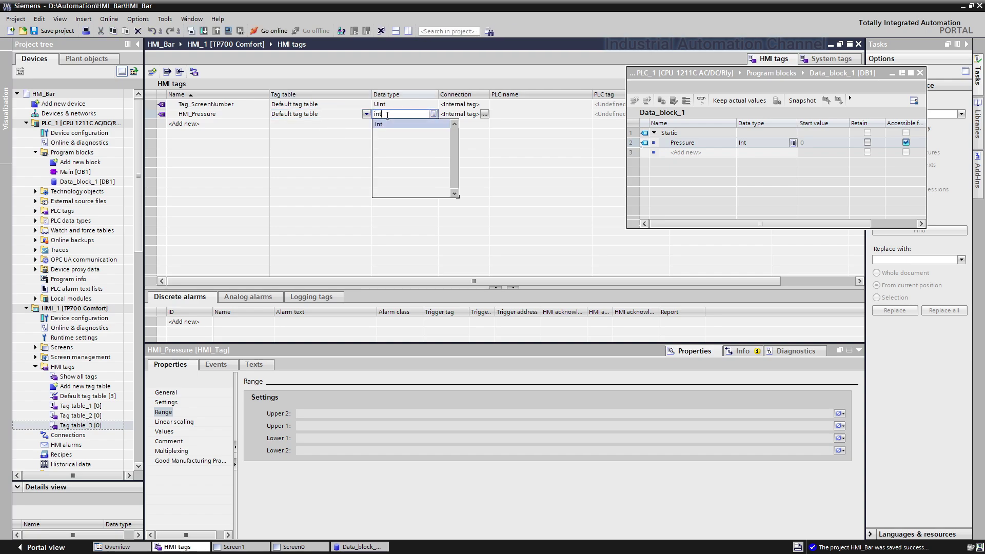
click(400, 126)
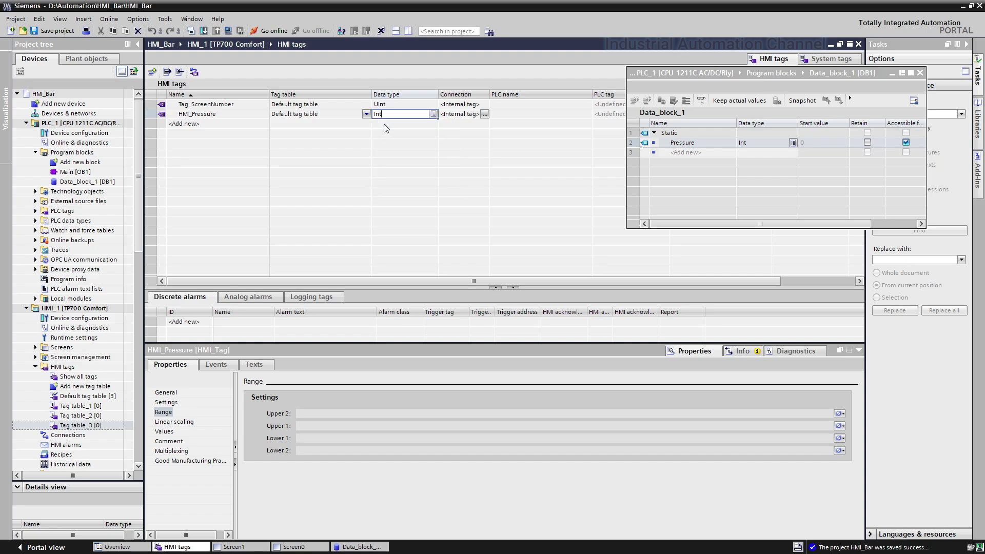
click(483, 114)
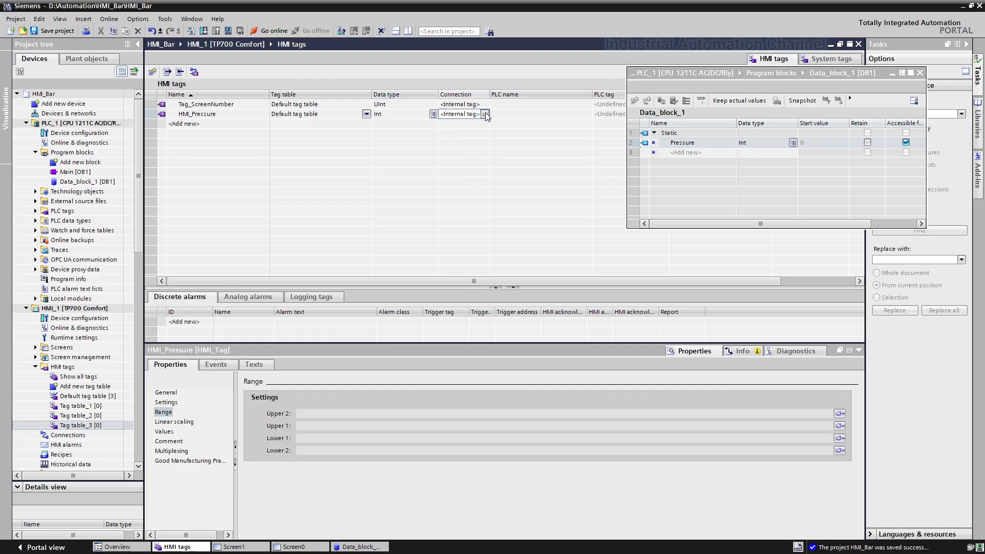
click(485, 116)
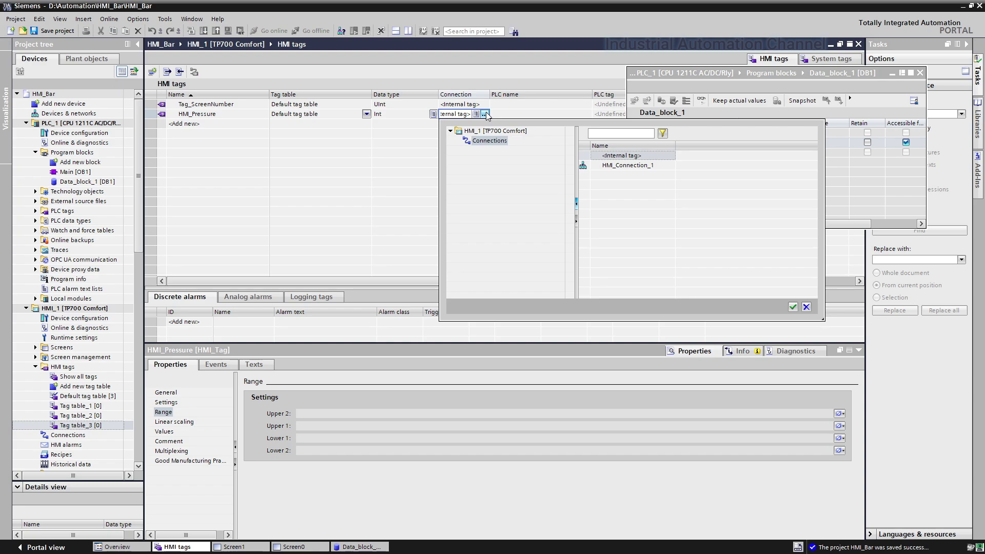
click(624, 166)
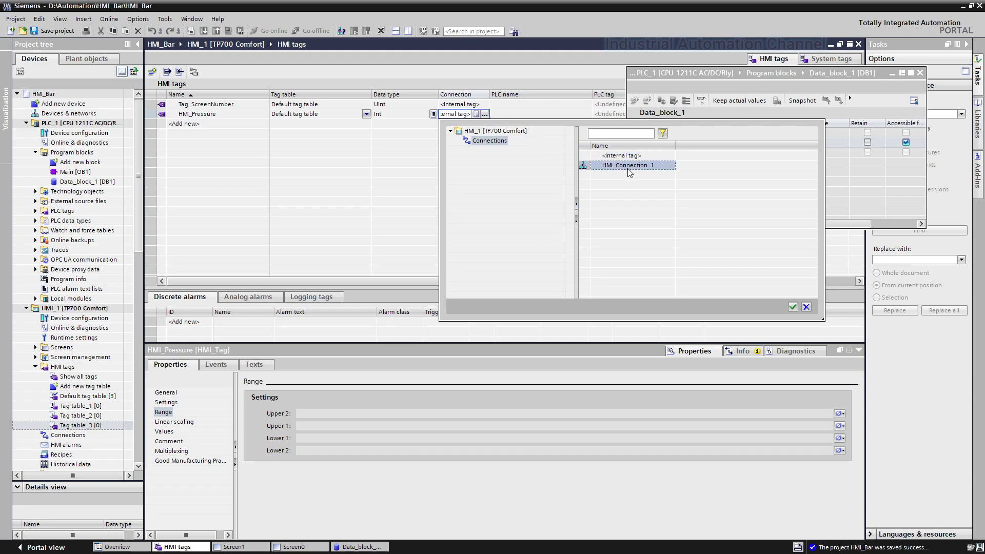
click(793, 306)
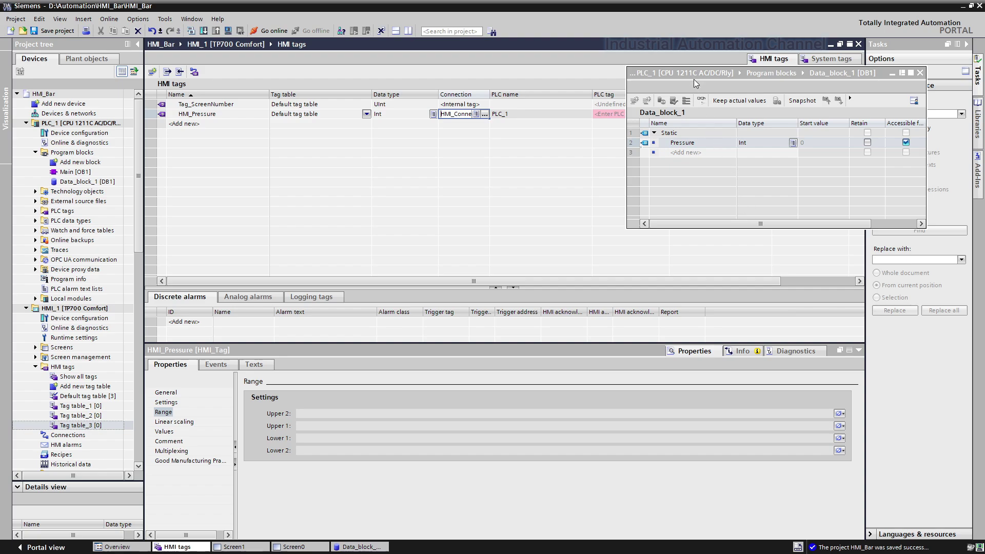
- Link HMI_Pressure to the PLC tag Data_block_1.Pressure
drag(695, 76, 719, 192)
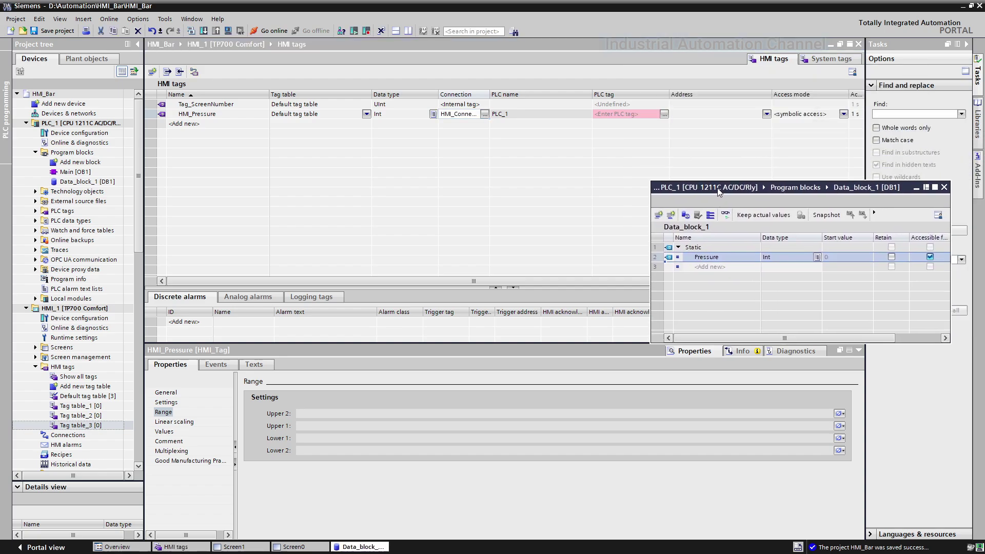
click(506, 115)
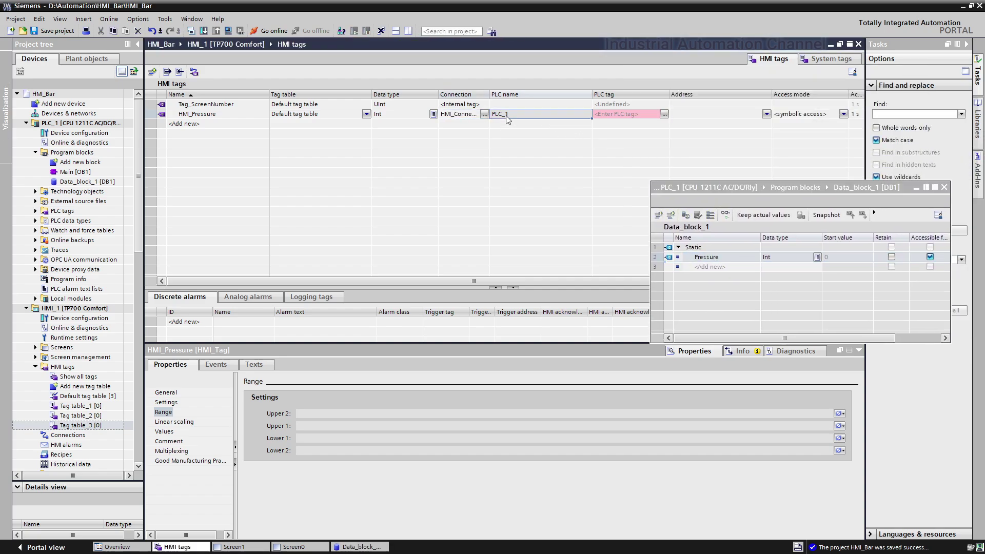
click(661, 115)
click(663, 114)
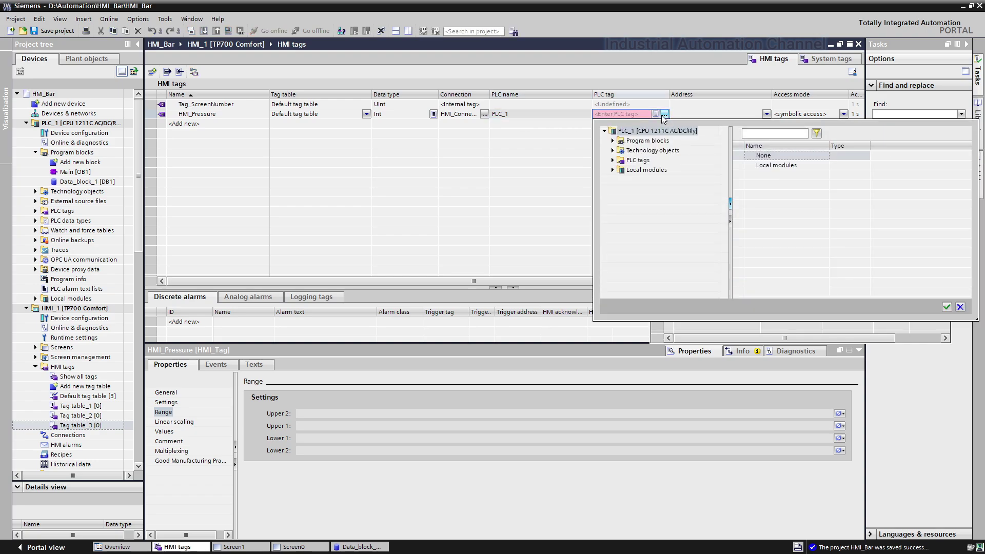
double_click(620, 143)
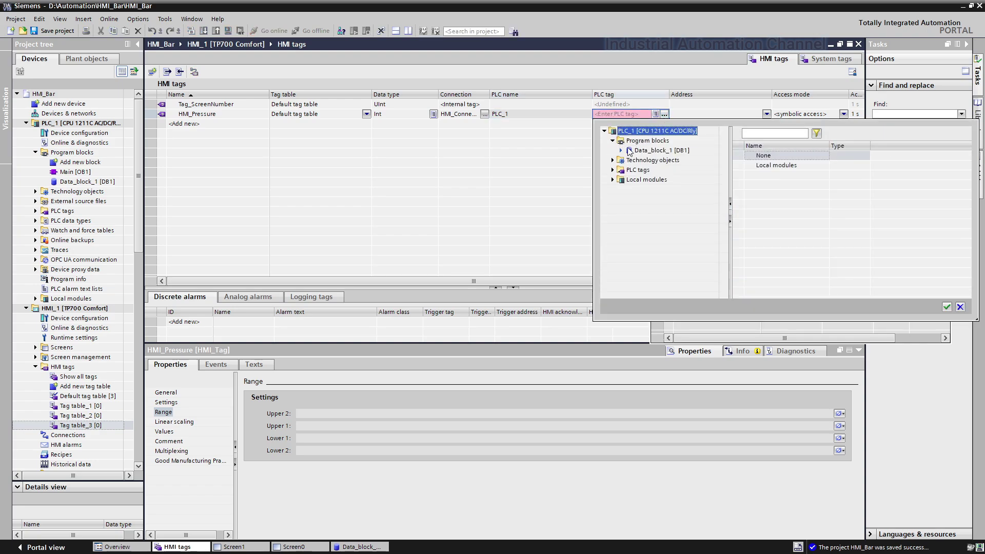
click(661, 150)
click(769, 165)
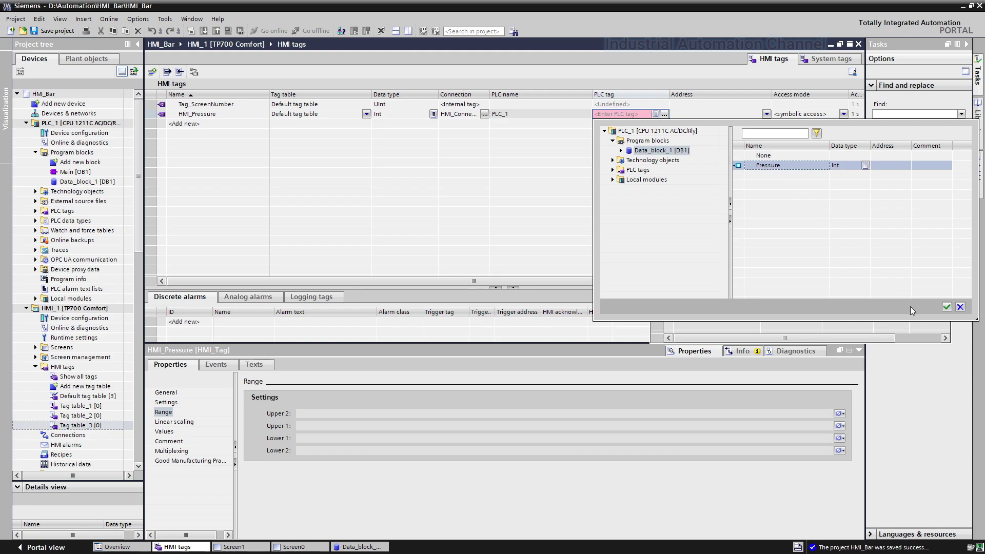
click(947, 308)
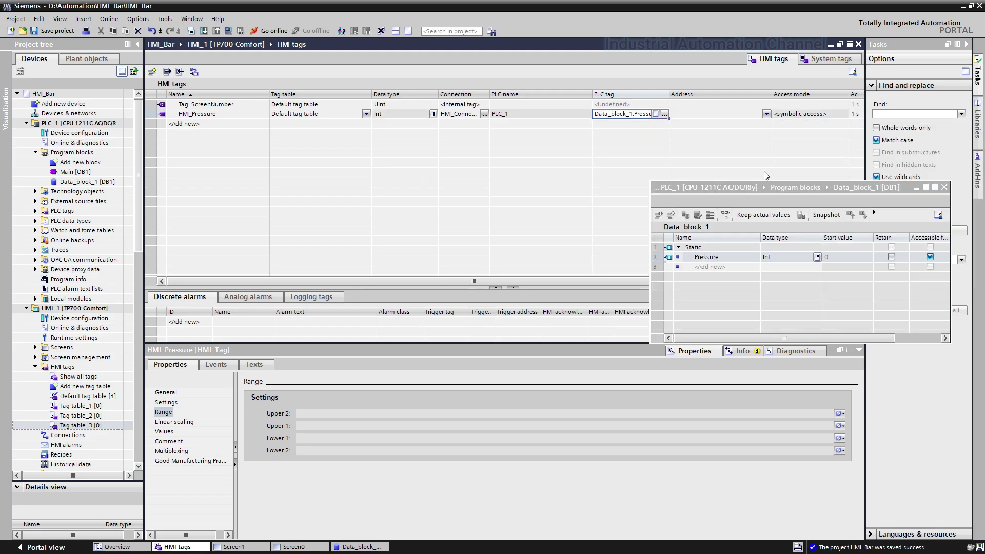
click(701, 124)
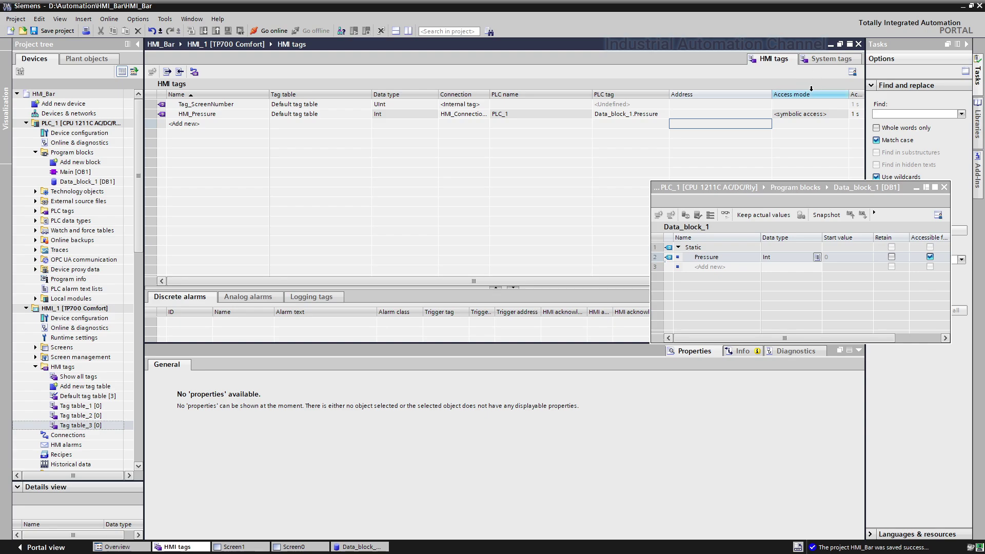
- Set the Screen0 slider's process tag to HMI_Pressure and save the project
click(830, 45)
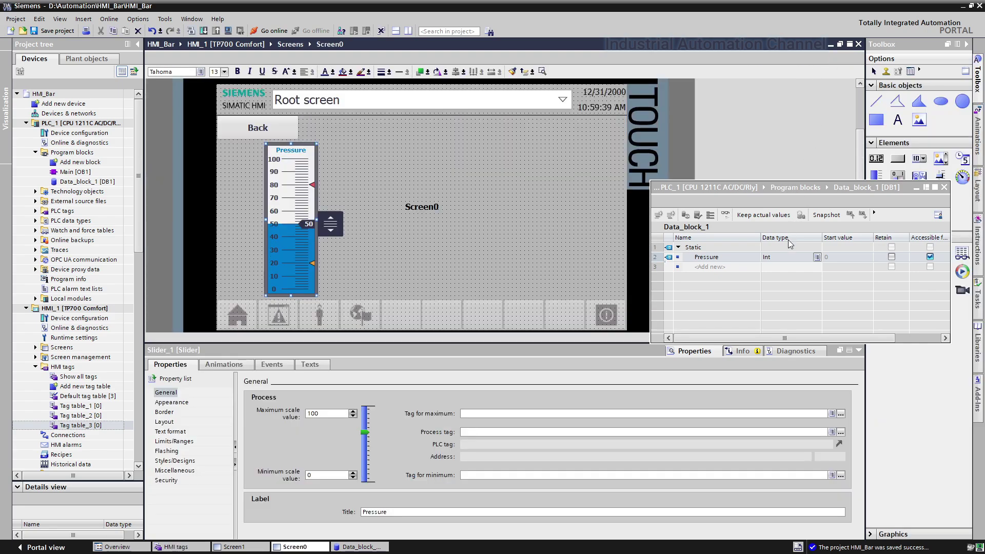
click(842, 433)
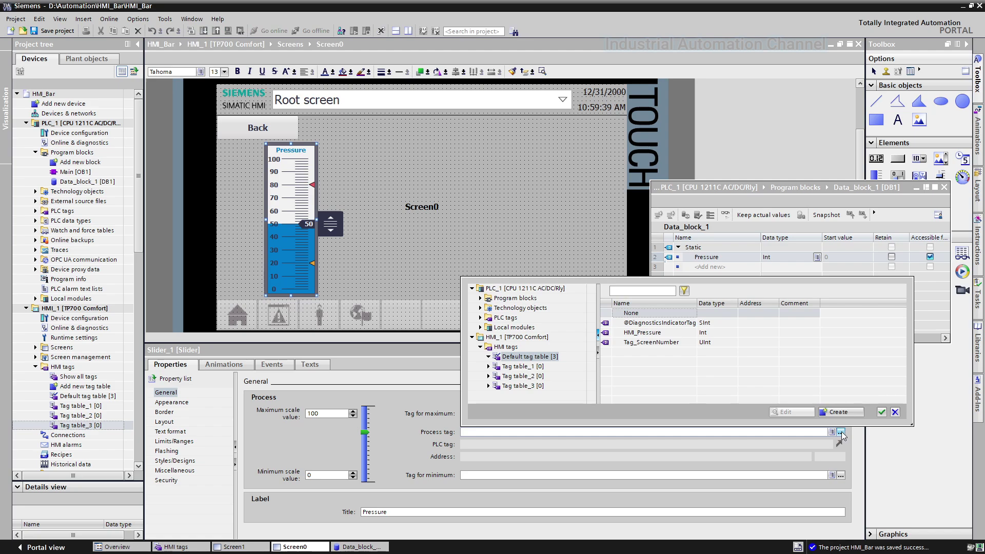
click(648, 334)
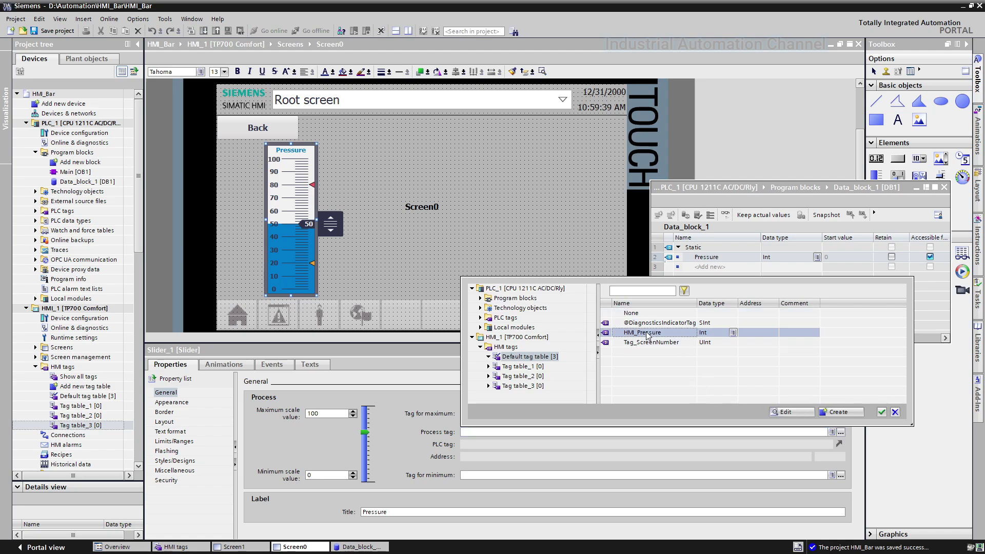
click(882, 412)
click(780, 432)
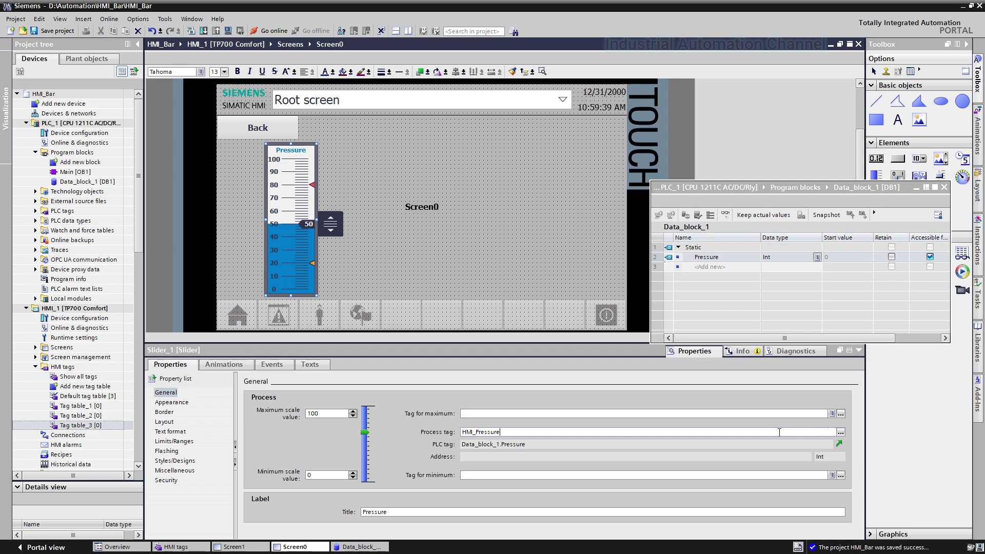
click(67, 32)
- Download the program to the simulated PLC_1
click(77, 123)
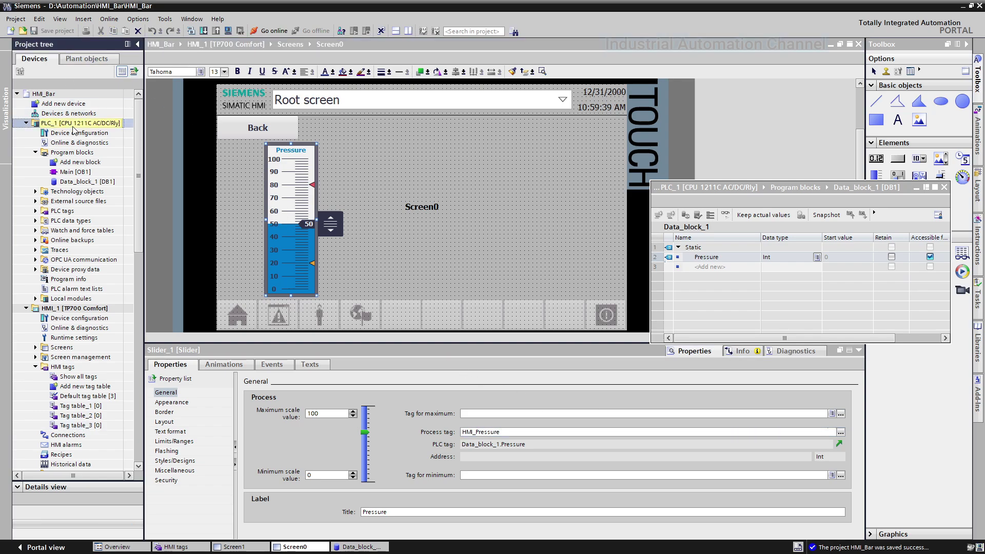
click(204, 31)
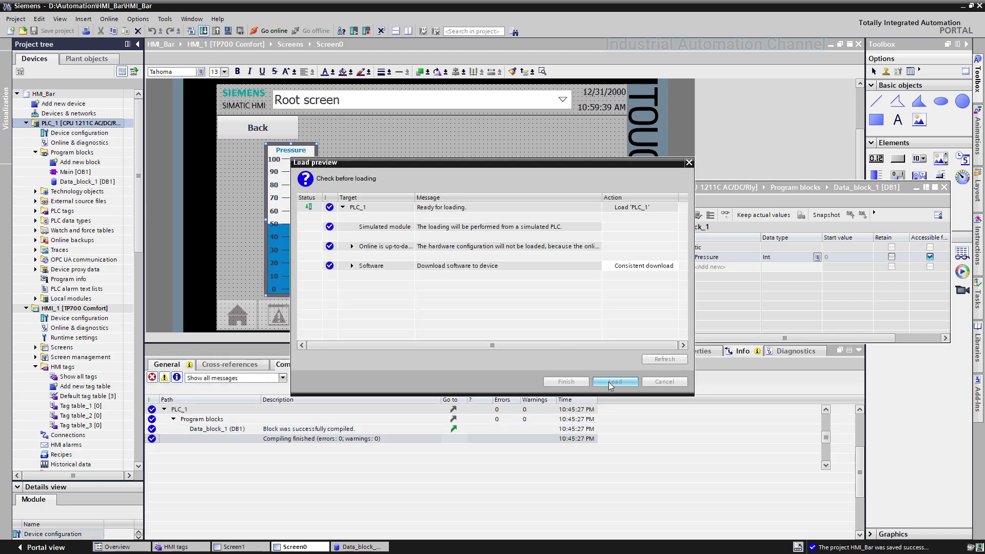
click(608, 382)
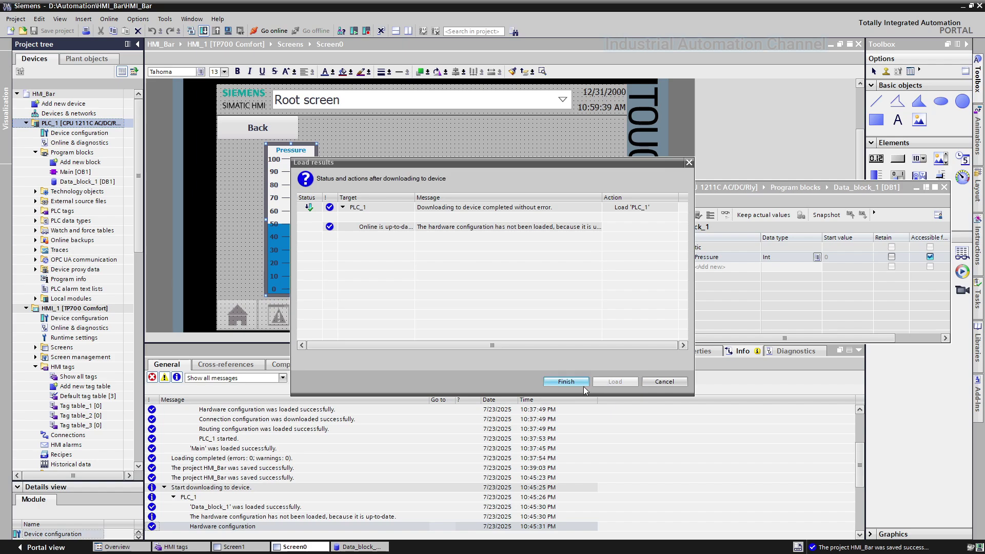
click(584, 386)
- Monitor Data_block_1 online, showing Pressure at 0, and select HMI_1
click(695, 297)
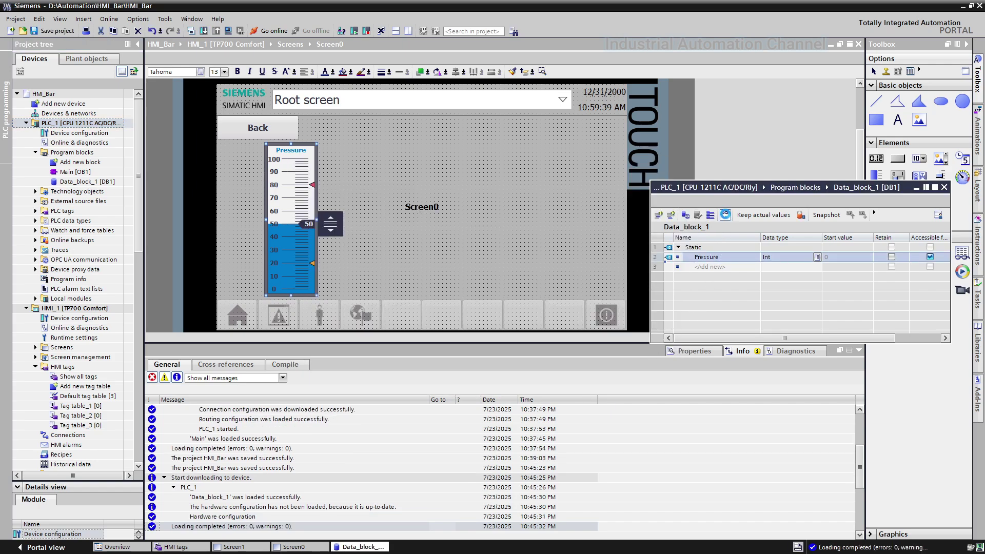
click(726, 215)
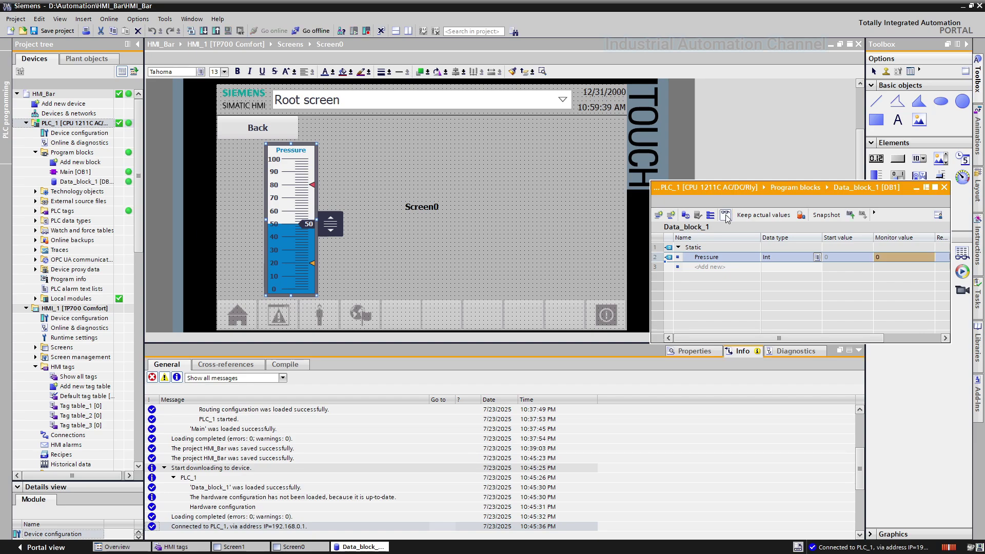
drag(751, 192, 766, 54)
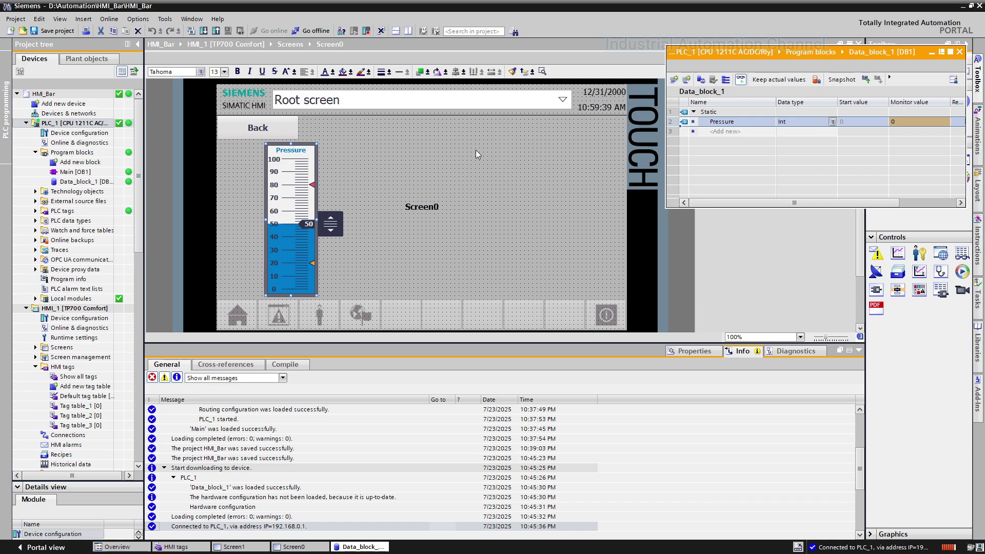
click(92, 311)
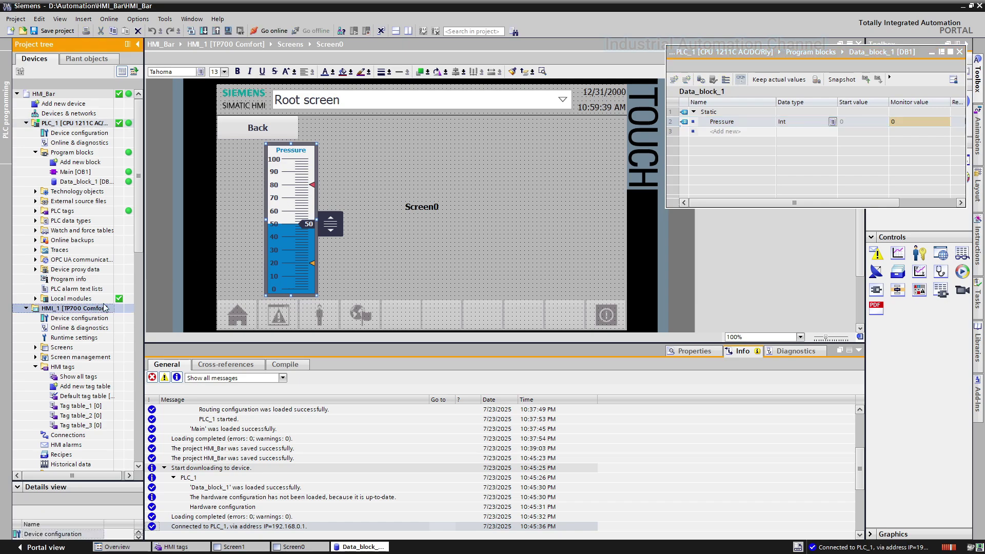
- Compile HMI_1, start its runtime simulation, and return to the root screen
click(228, 31)
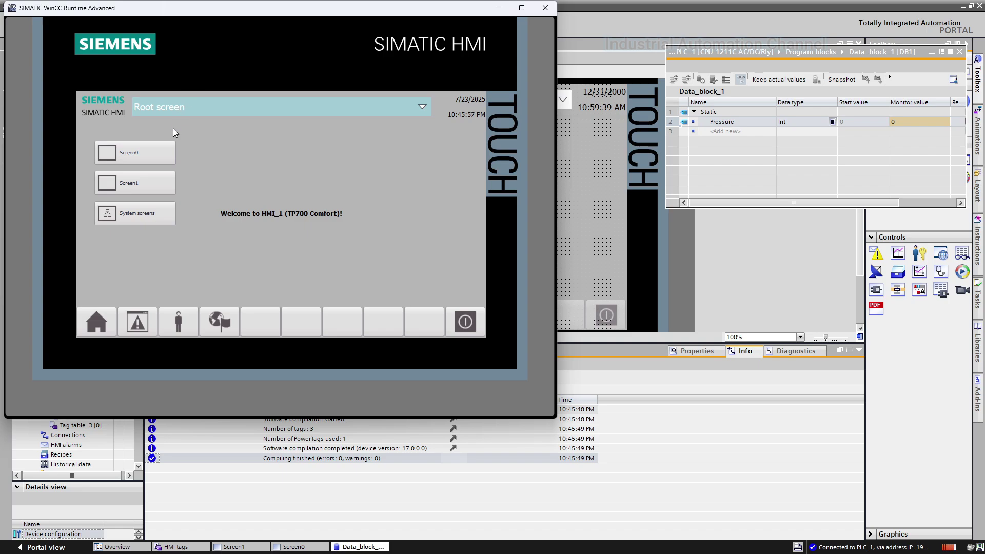
click(160, 184)
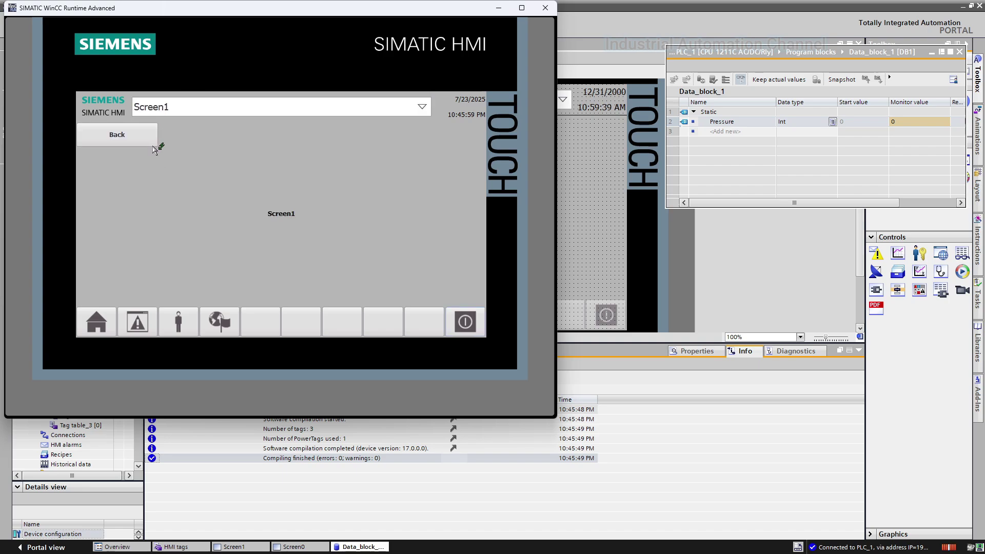
click(157, 147)
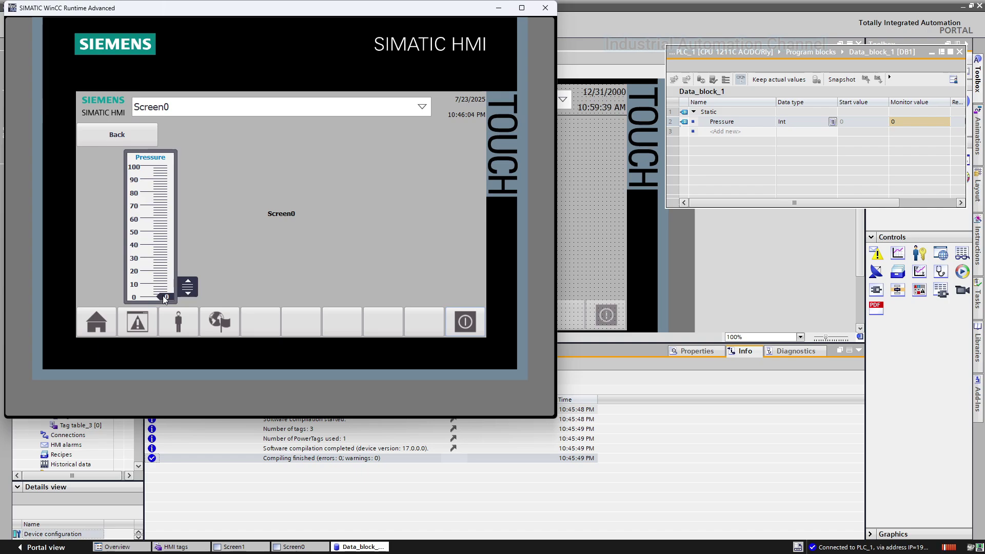
- Dismiss the too-many-tags notice and raise the Pressure slider to 56
click(904, 125)
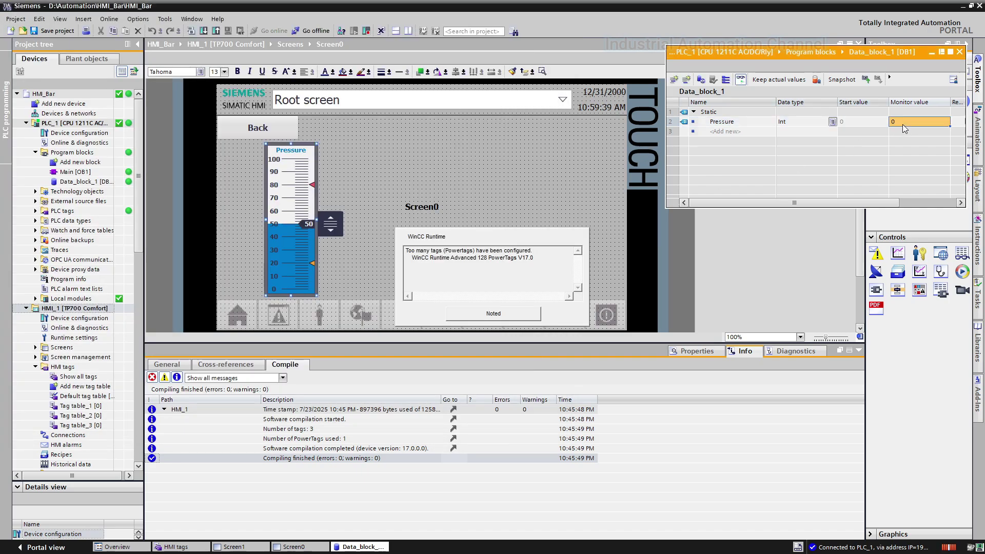
click(510, 309)
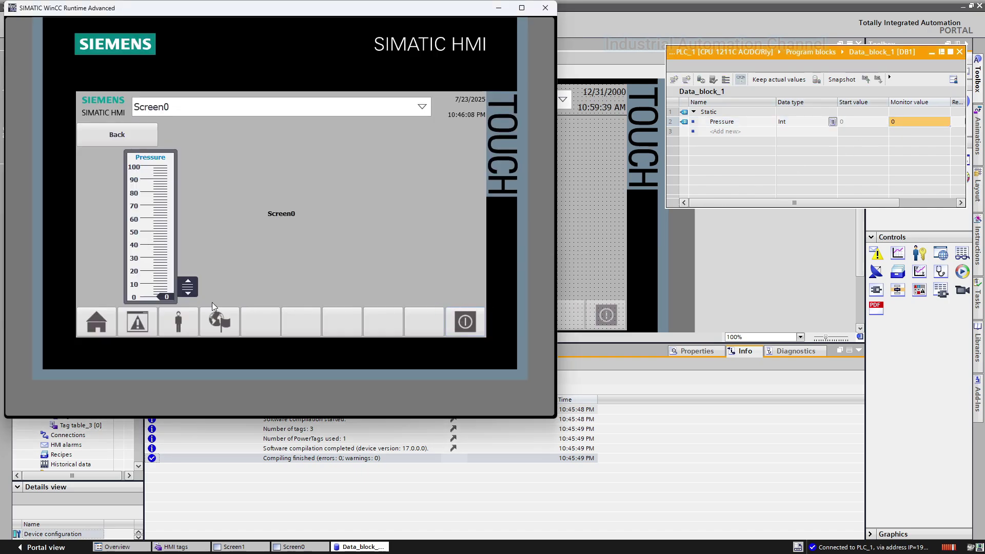
mouse_move(187, 291)
mouse_down()
mouse_move(188, 188)
mouse_move(188, 224)
mouse_up()
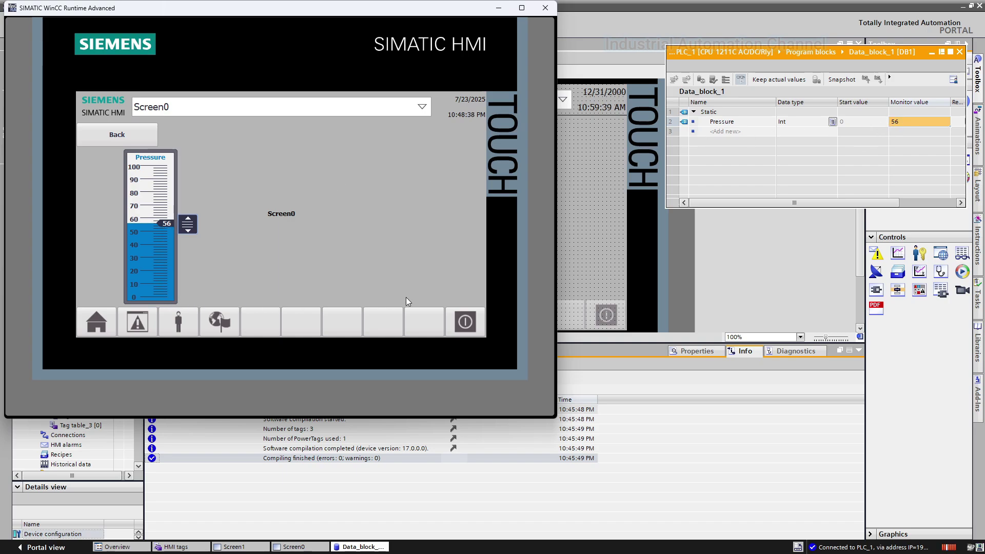
- Rescale the Pressure slider to 10–200 and restart the HMI_1 simulation
click(579, 271)
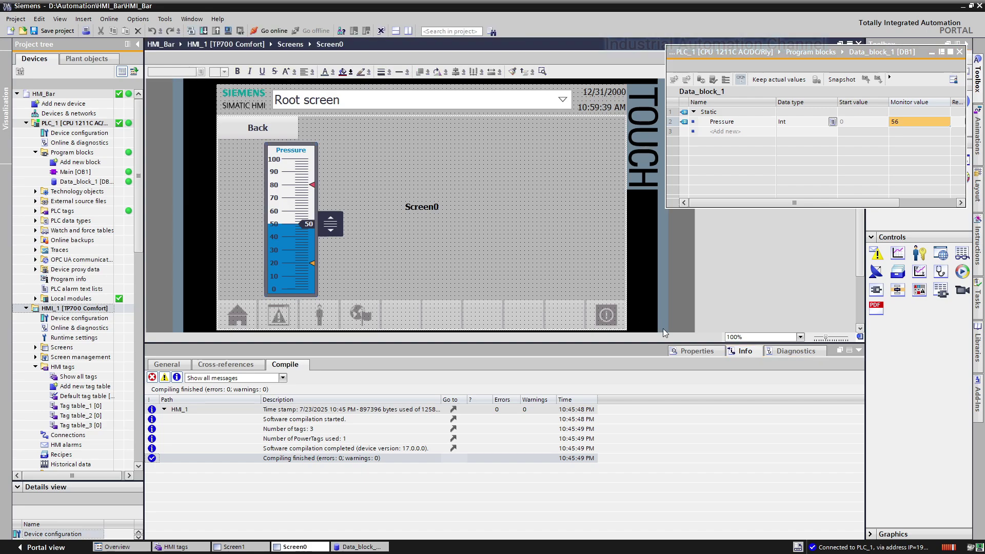
click(695, 352)
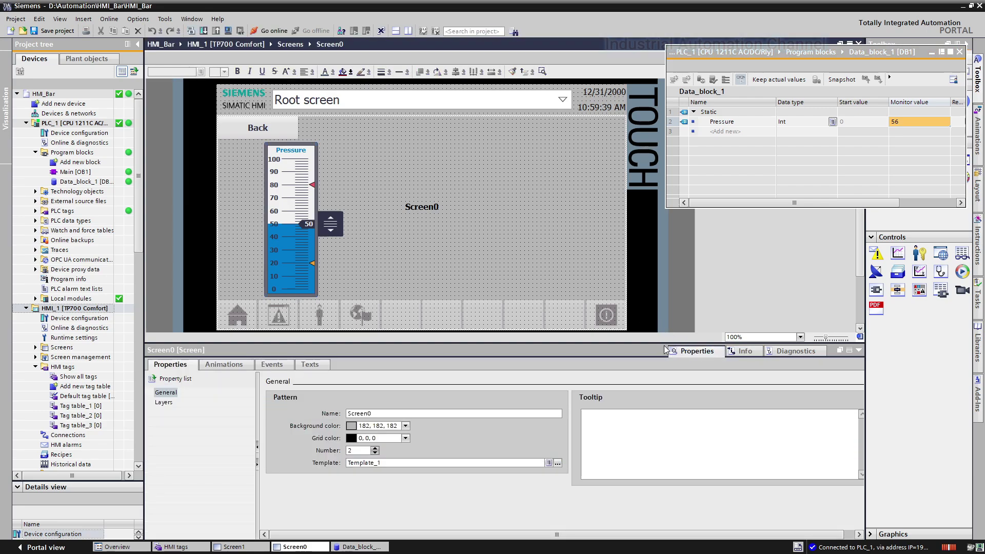
click(303, 258)
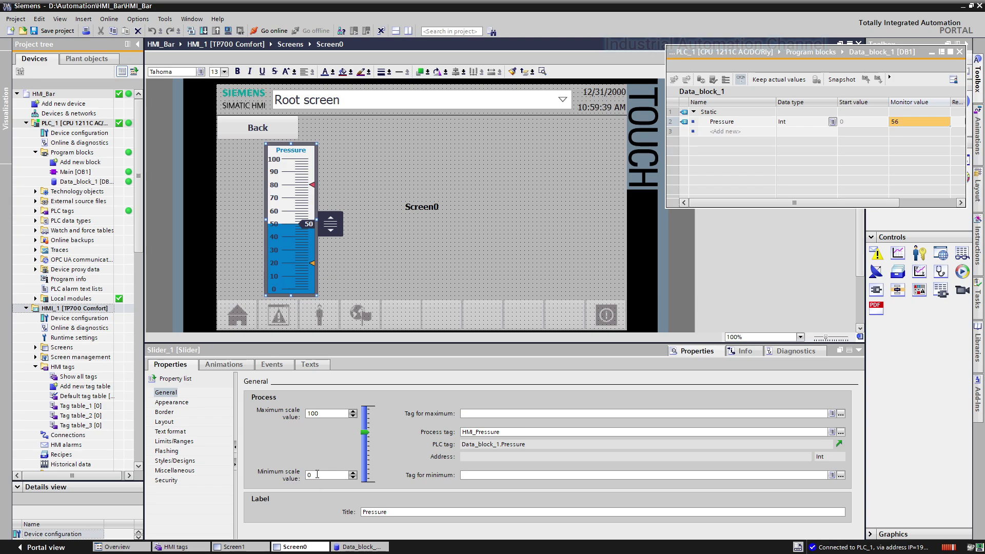
double_click(317, 475)
text(10)
double_click(319, 413)
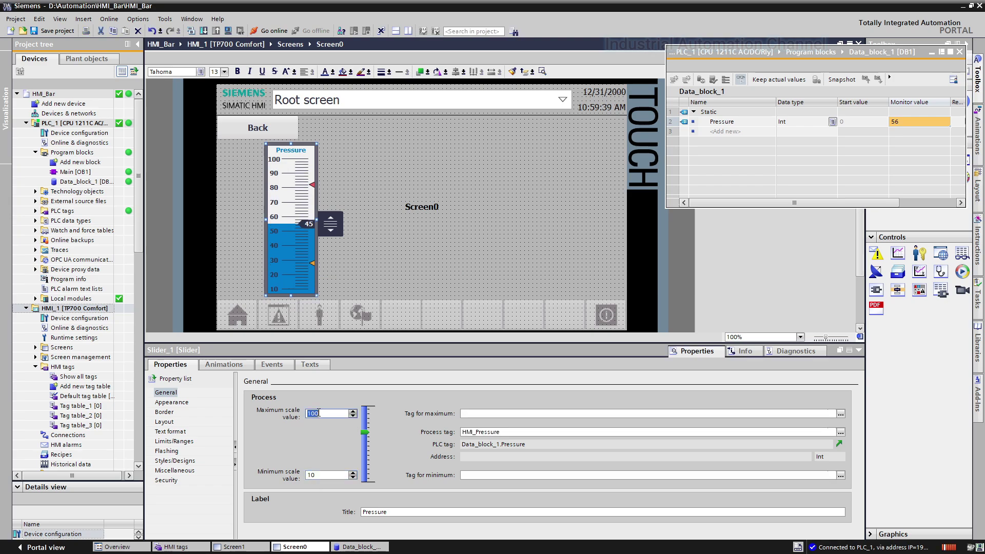
text(2)
click(334, 393)
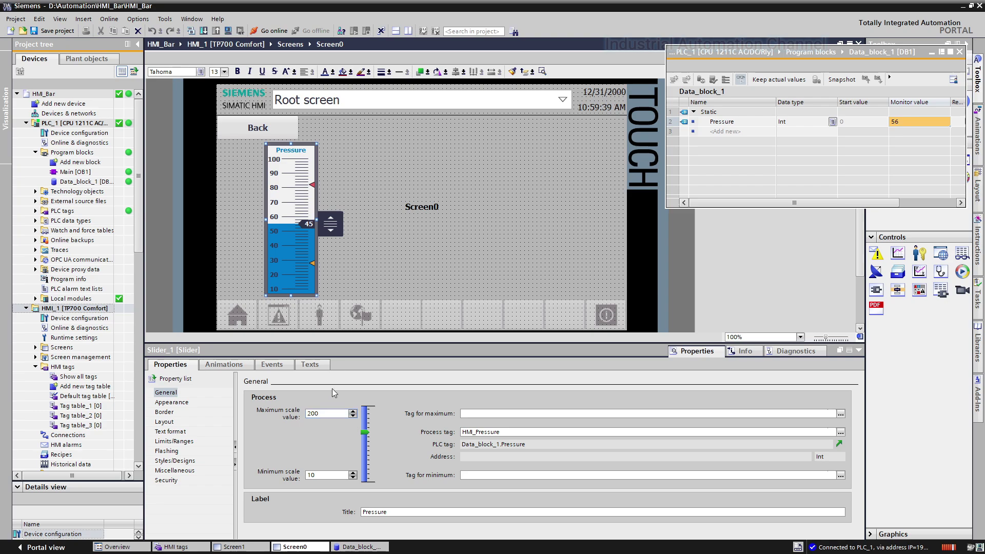
click(107, 310)
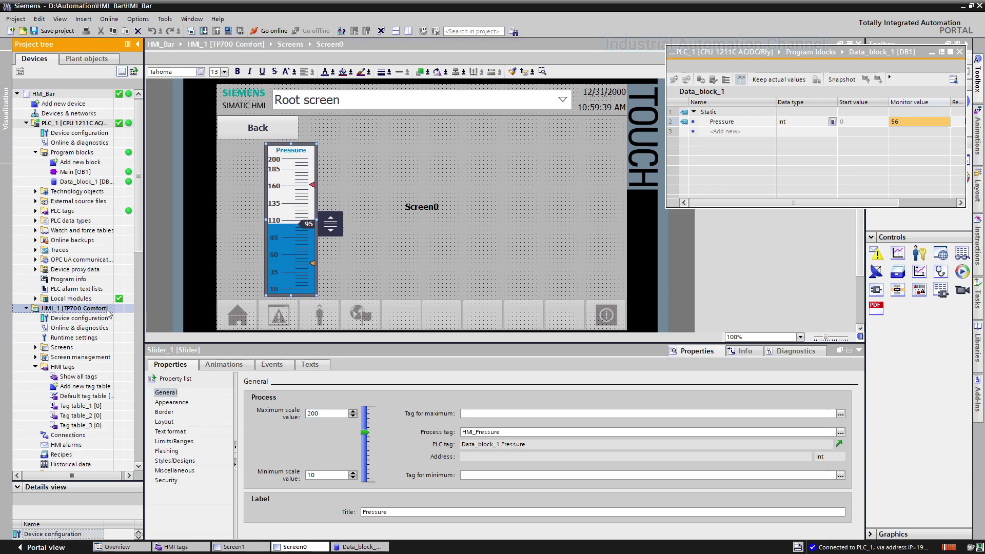
click(228, 31)
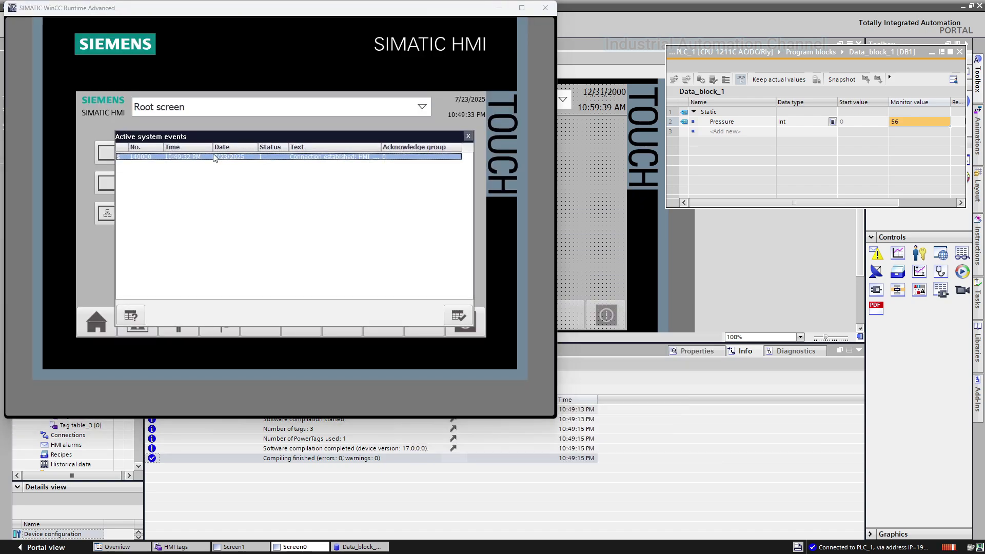
- Drive the runtime Pressure slider to 10 then 200, dismiss the warning, return to TIA Portal
click(129, 159)
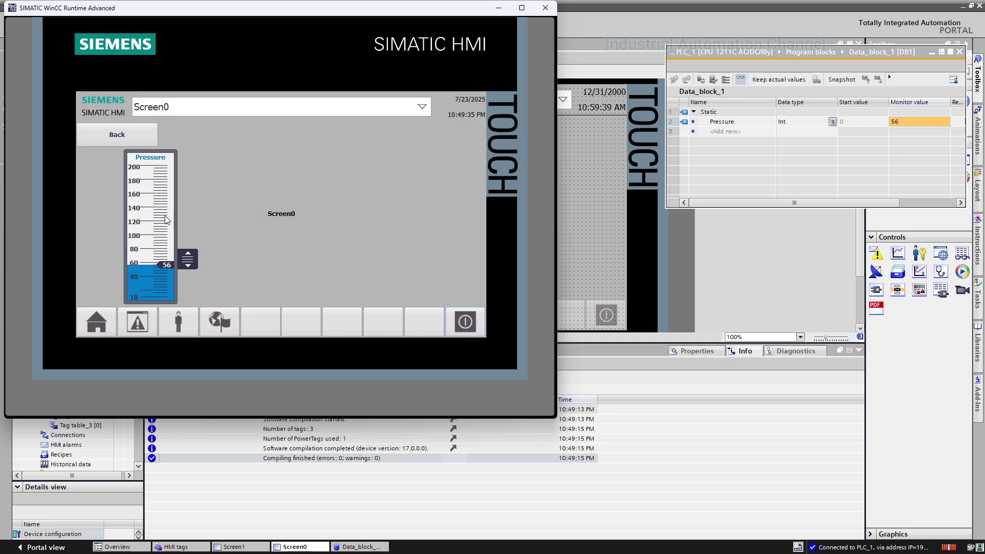
drag(188, 259, 189, 304)
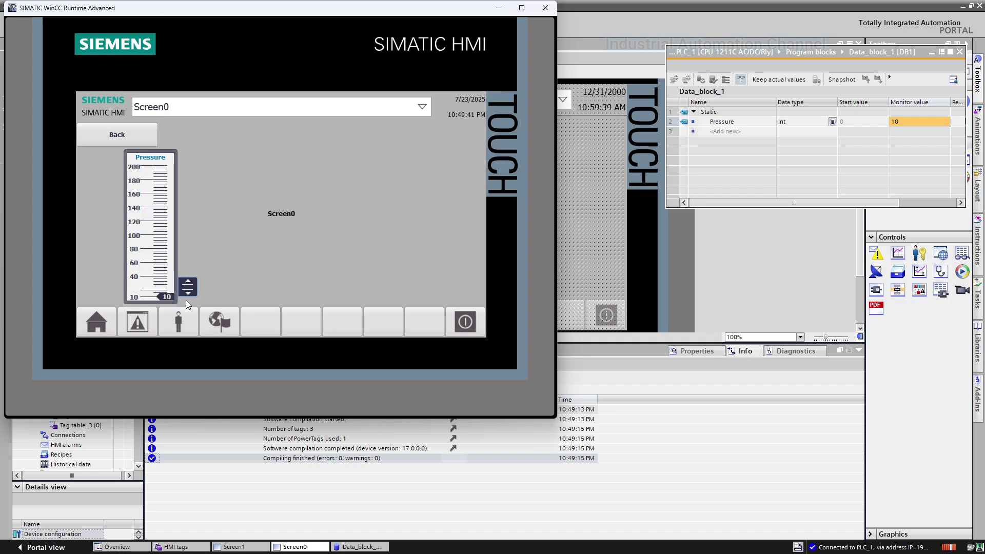
drag(187, 287, 187, 165)
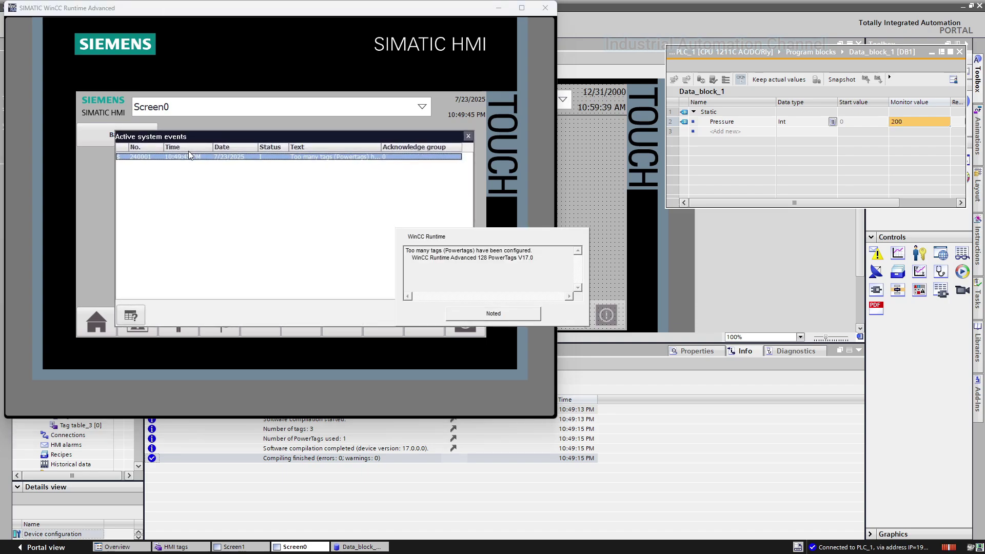
click(468, 315)
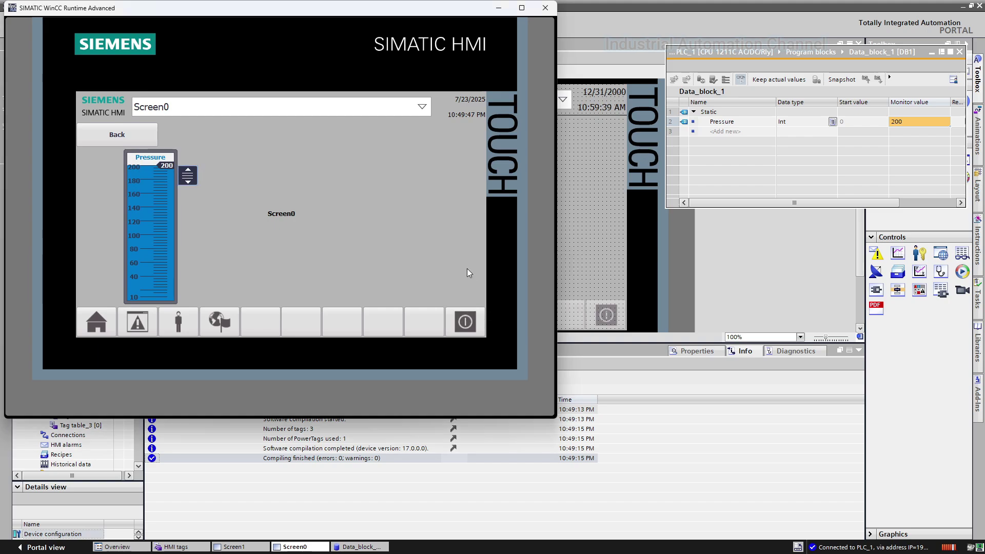
click(577, 263)
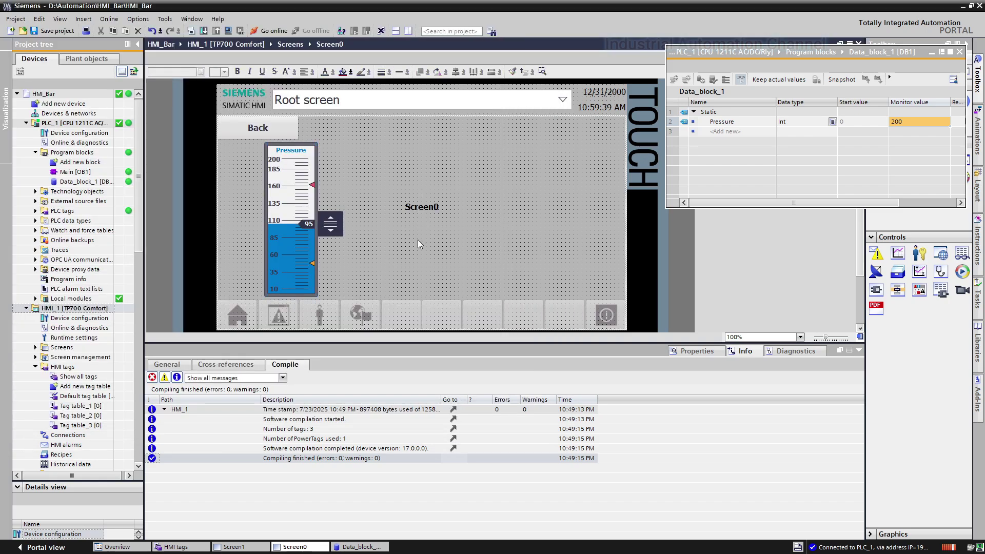
- Add Int variables Max_Value and Min_Value to Data_block_1
click(301, 246)
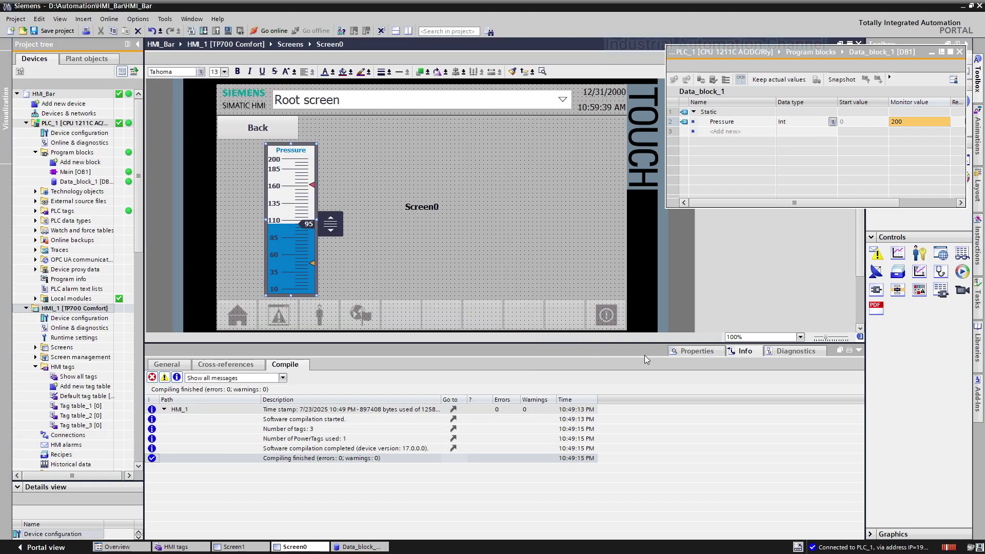
click(712, 353)
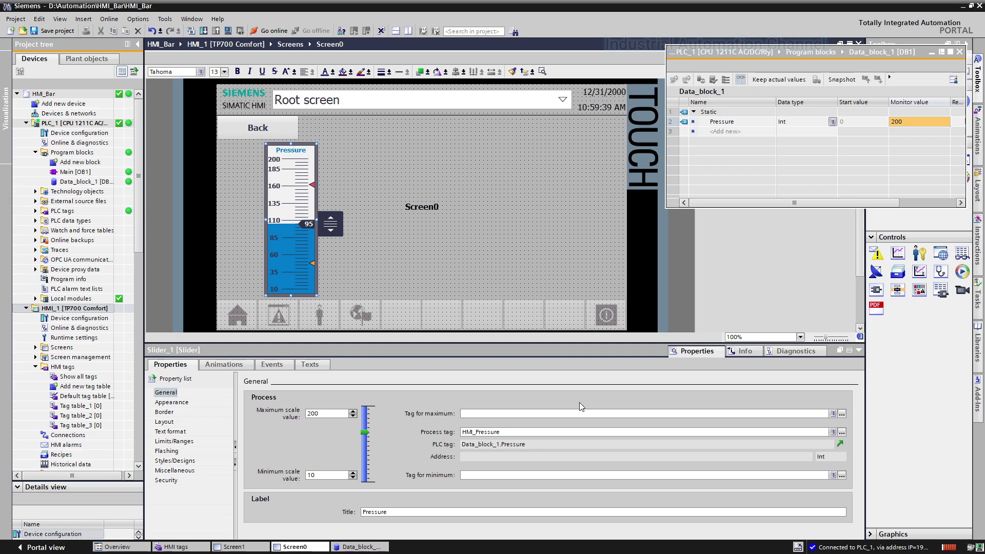
click(592, 413)
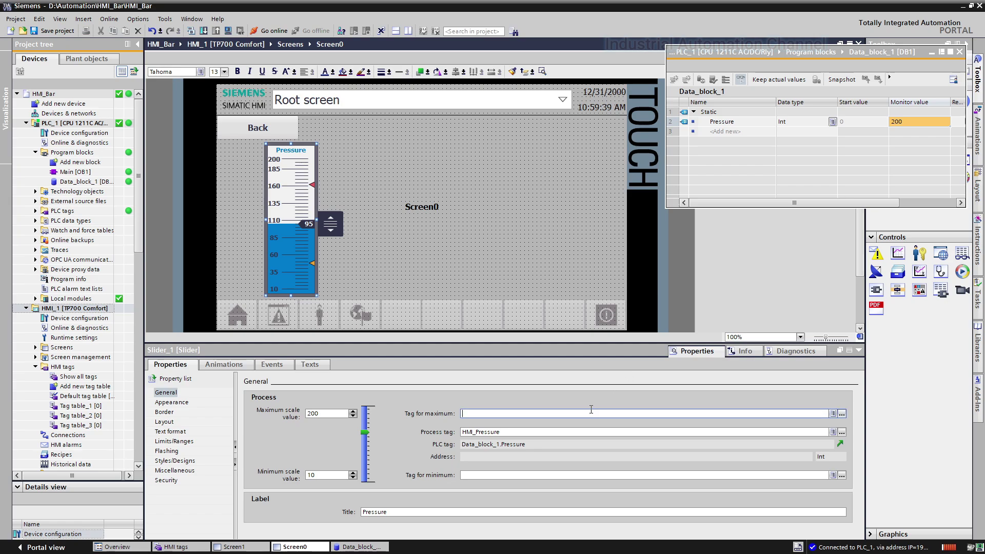
click(733, 134)
text(Max_Value)
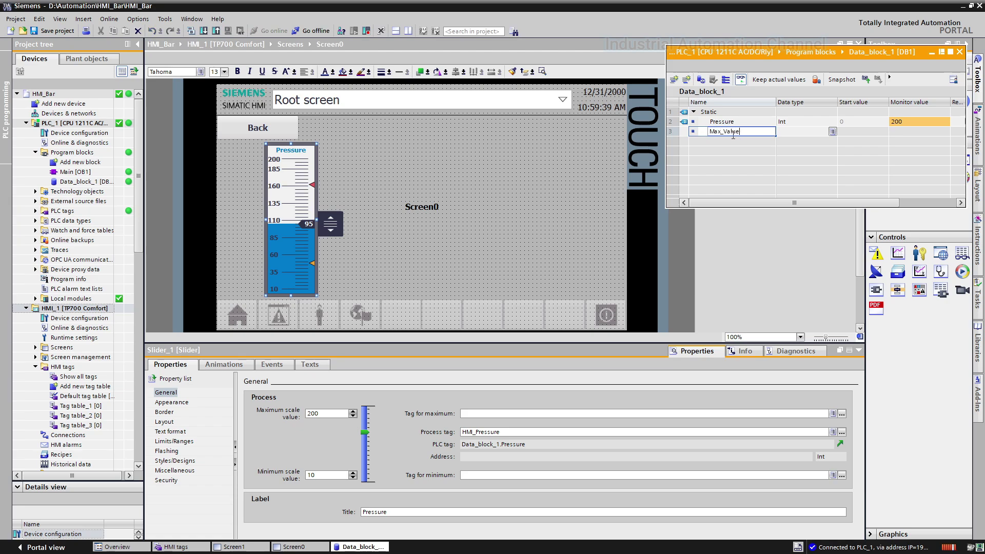
key(Return)
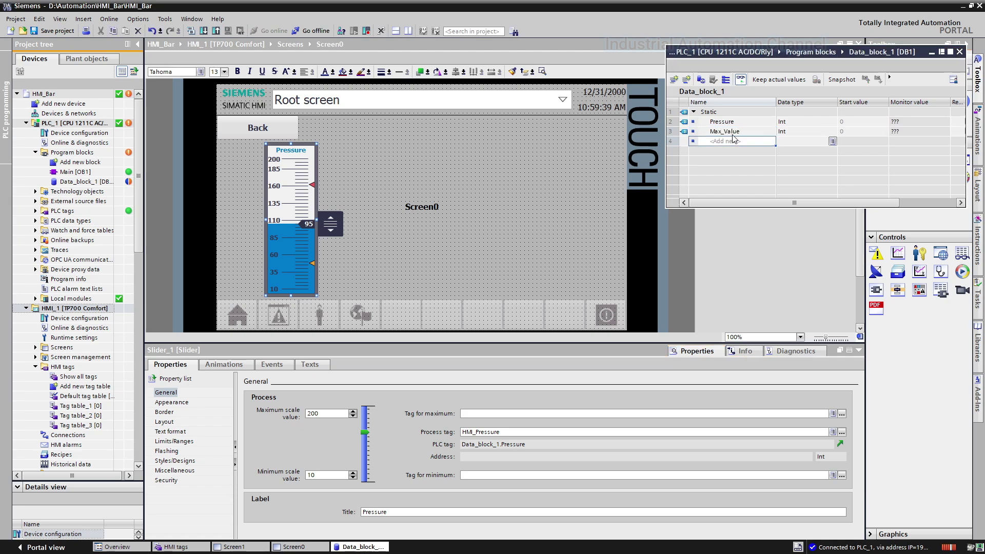
text(Min_Valu)
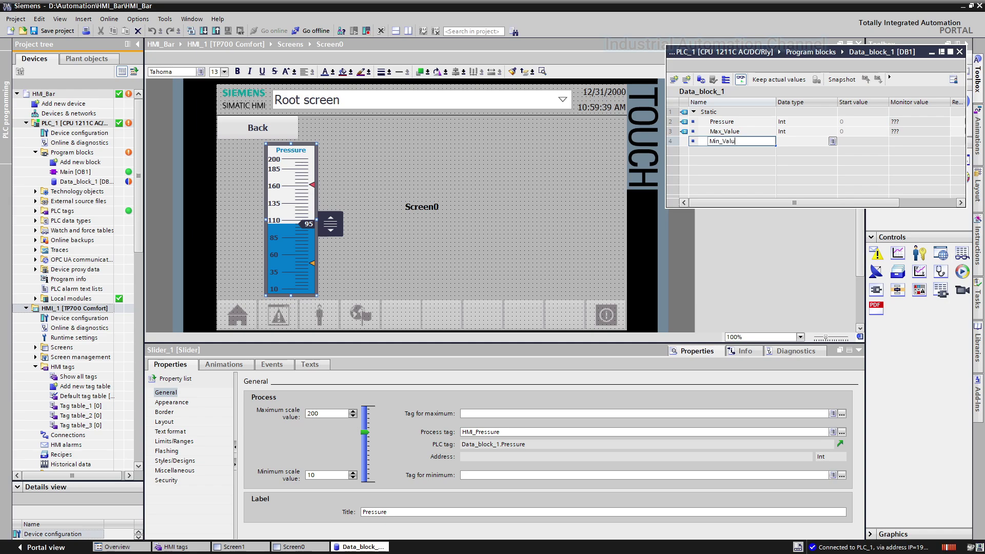
key(Return)
click(733, 135)
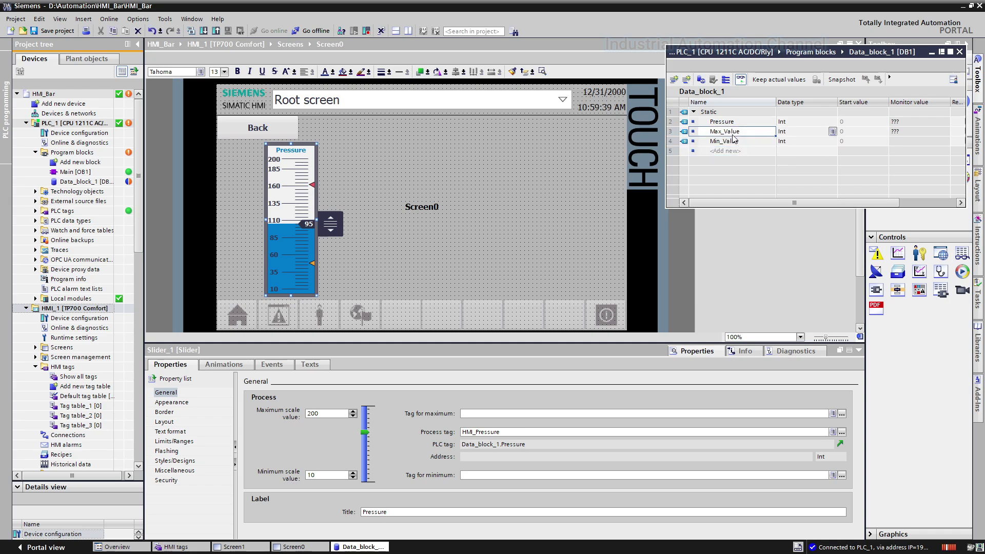
- Download Data_block_1 to PLC_1 with re-initialization and reshow the slider properties
click(204, 31)
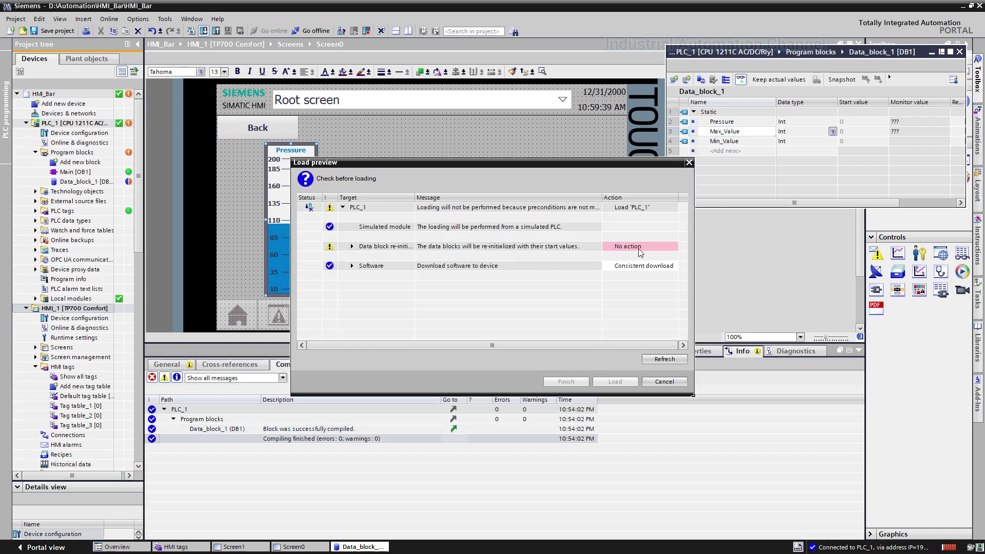
click(639, 248)
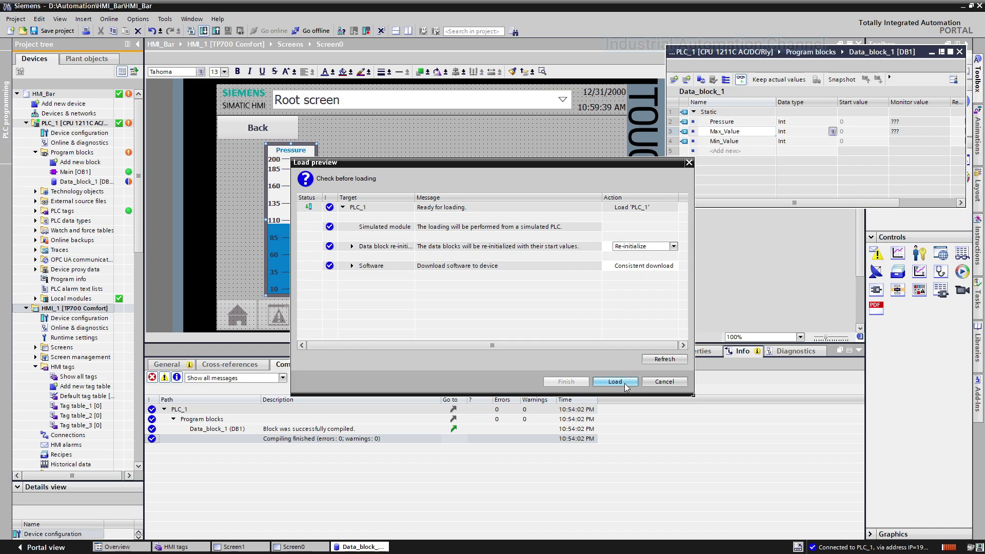
click(624, 383)
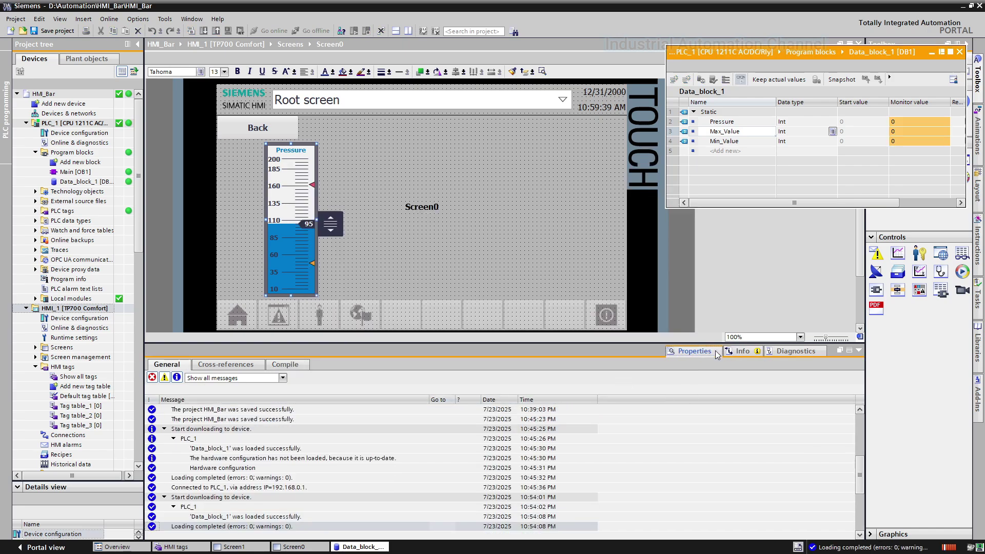
click(717, 354)
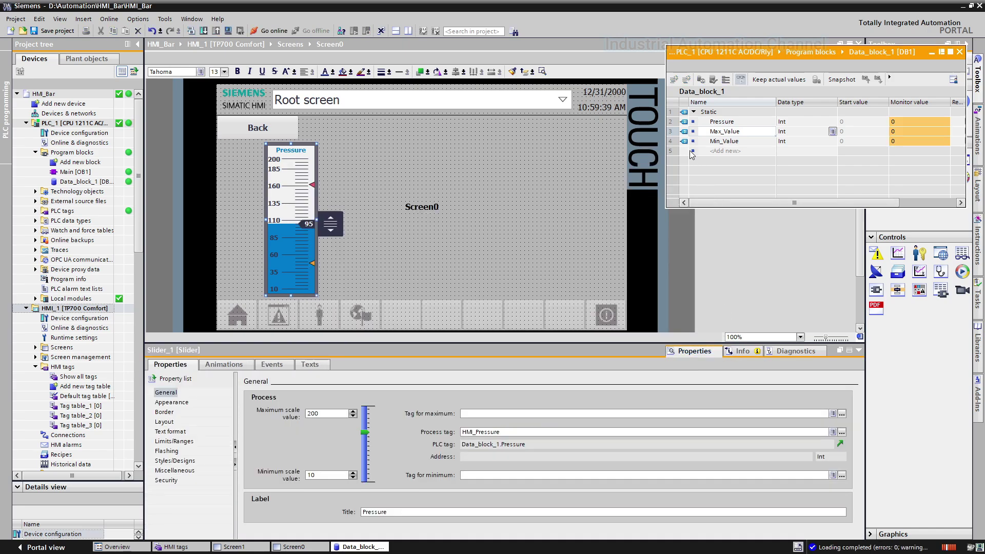
- Assign Max_Value and Min_Value as the slider's max/min tags and place a Min_Value I/O field bottom-left
mouse_move(688, 133)
mouse_down()
mouse_move(672, 147)
mouse_move(610, 417)
mouse_up()
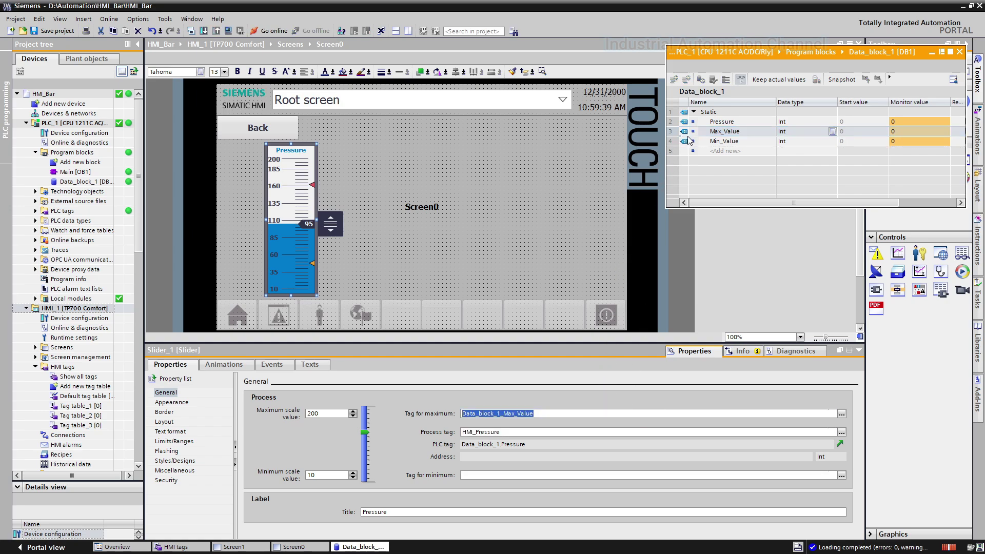
drag(685, 145, 580, 476)
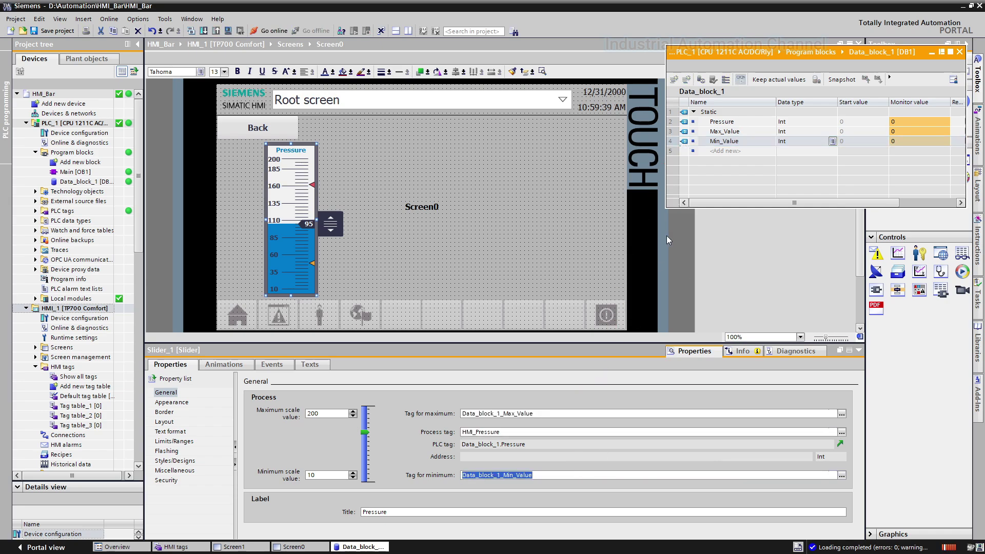
mouse_move(691, 145)
mouse_down()
mouse_move(246, 282)
mouse_move(287, 283)
mouse_move(263, 289)
mouse_up()
- Place a Max_Value I/O field top-left and add "Max:" and "Min:" text labels
click(261, 283)
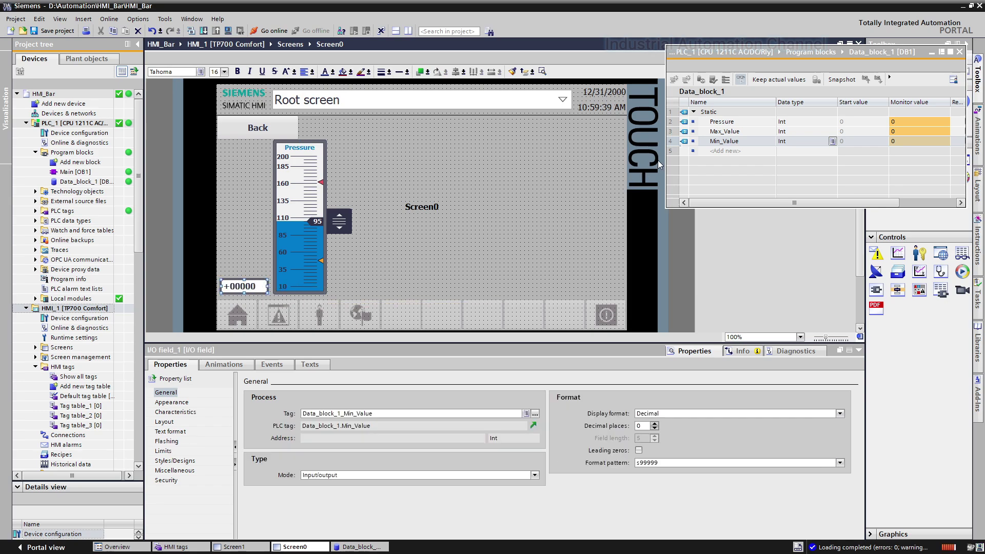
drag(687, 134, 249, 164)
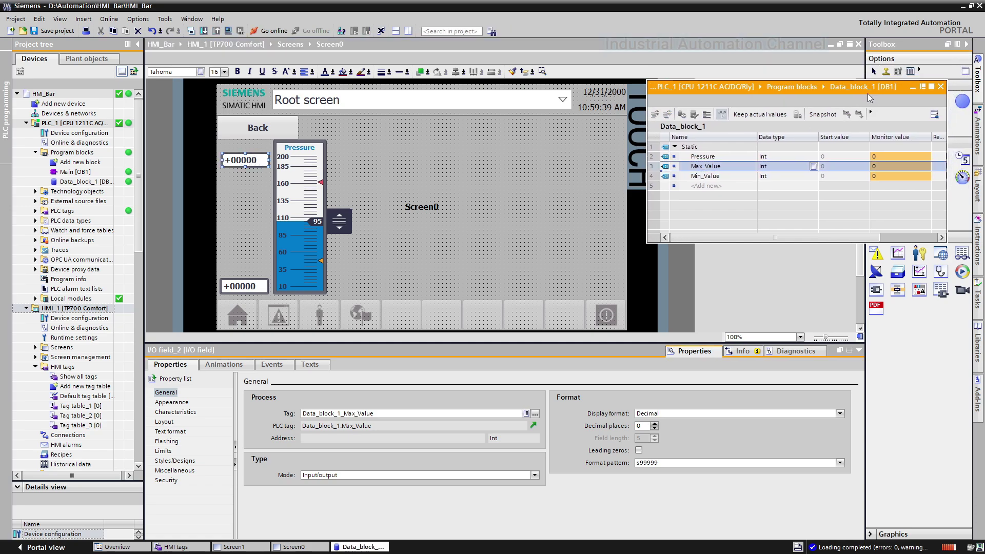
mouse_move(888, 51)
mouse_down()
mouse_move(857, 140)
mouse_move(238, 146)
mouse_up()
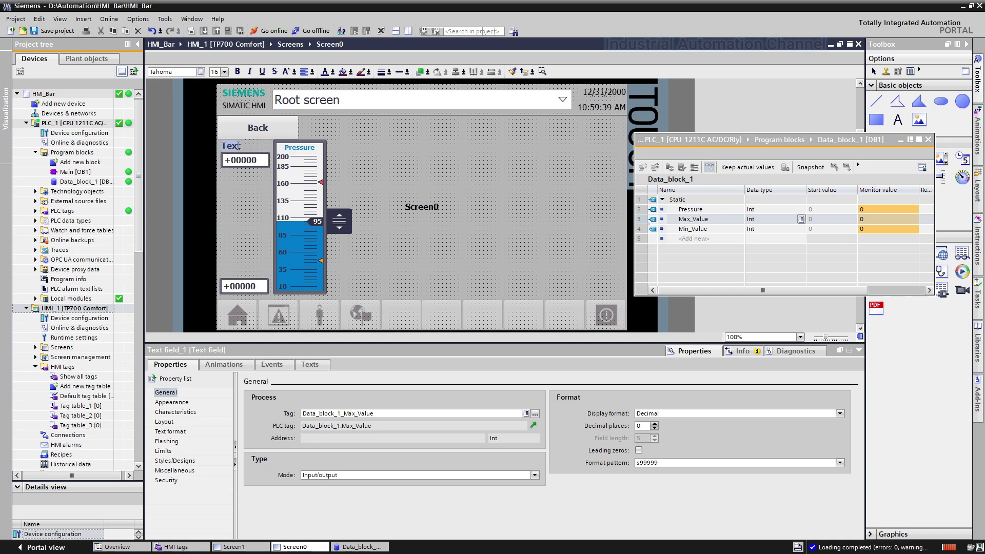
text(Max:)
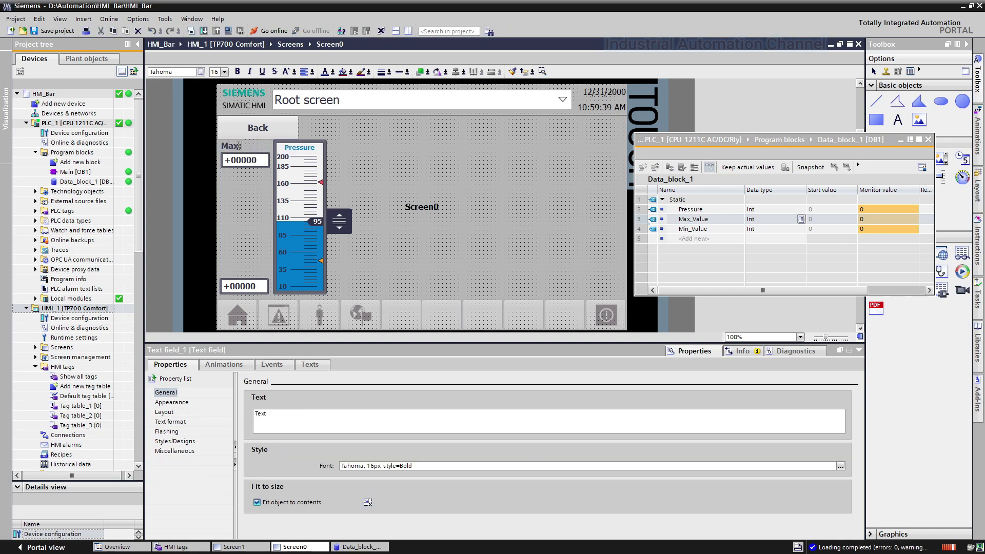
mouse_move(898, 120)
mouse_down()
mouse_move(277, 272)
mouse_move(233, 272)
mouse_up()
text(Min:)
- Change the Max I/O field's format pattern from s99999 to unsigned 99999
click(258, 160)
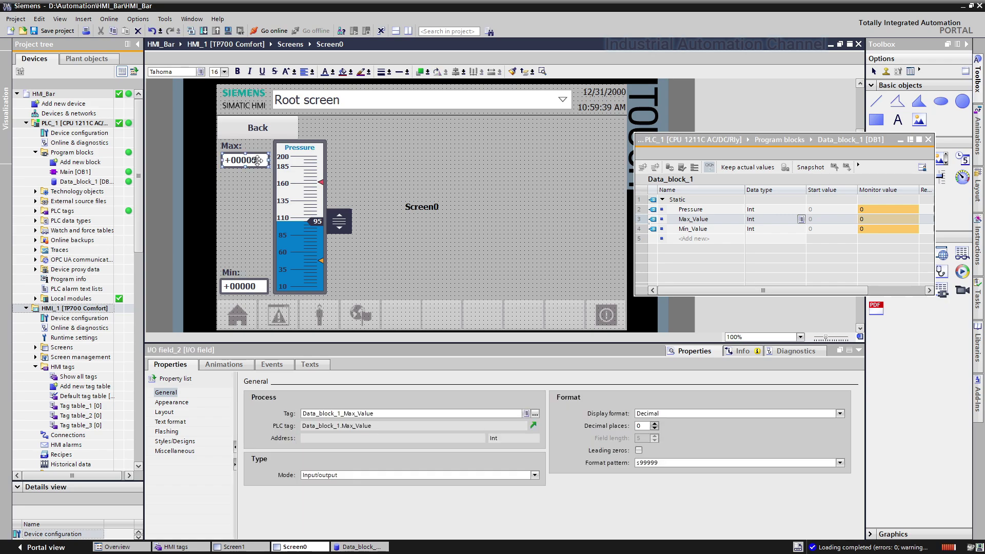
click(640, 465)
key(BackSpace)
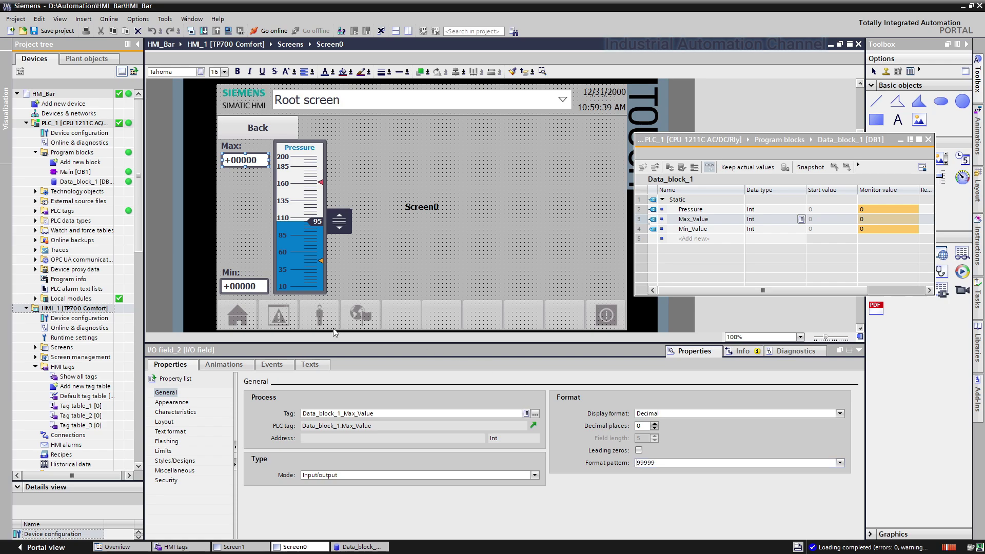
click(262, 290)
- Apply the Min field's unsigned format, save the project and start the HMI_1 runtime simulation
click(97, 308)
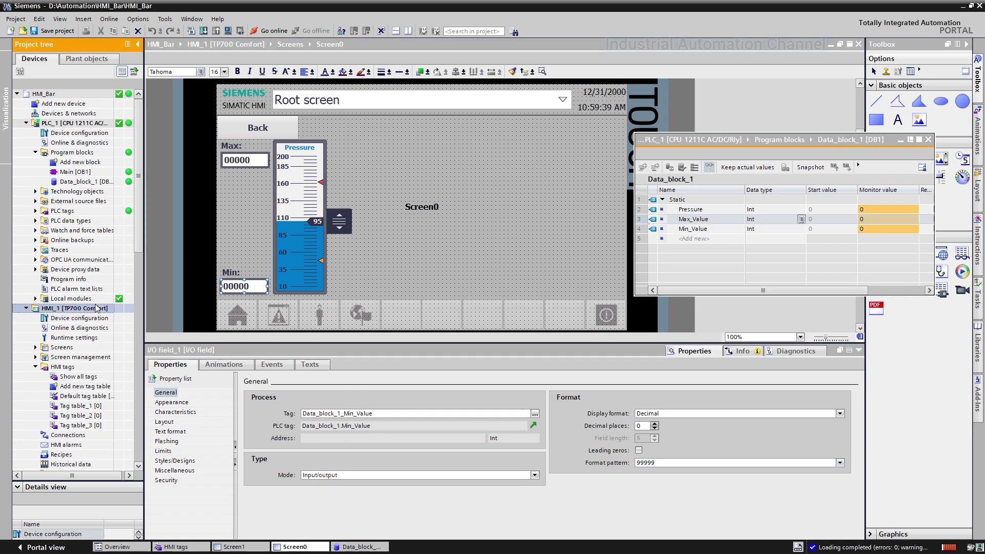
click(51, 30)
click(229, 31)
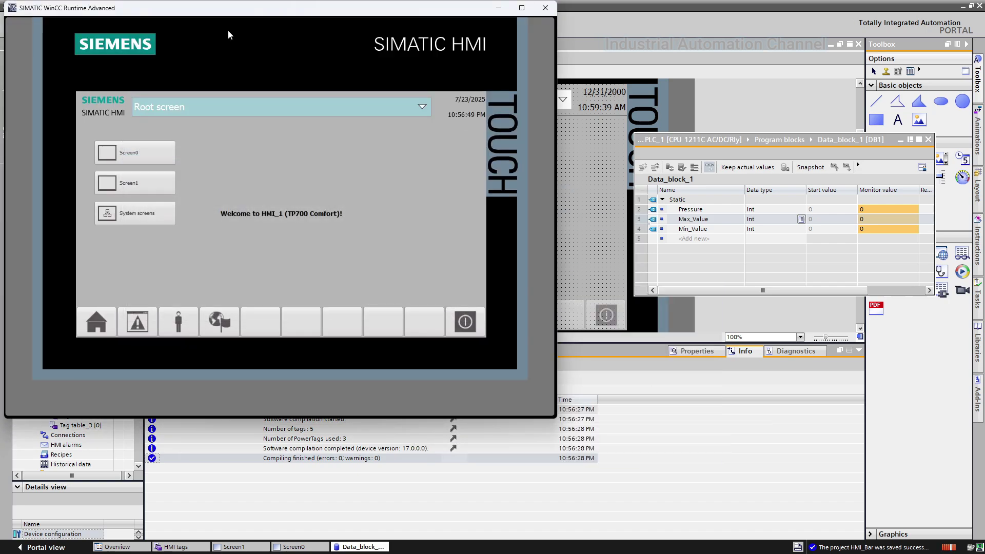
- On Screen0, enter Min 20 and Max 200, dismiss the PowerTags warning, and raise the slider
click(165, 152)
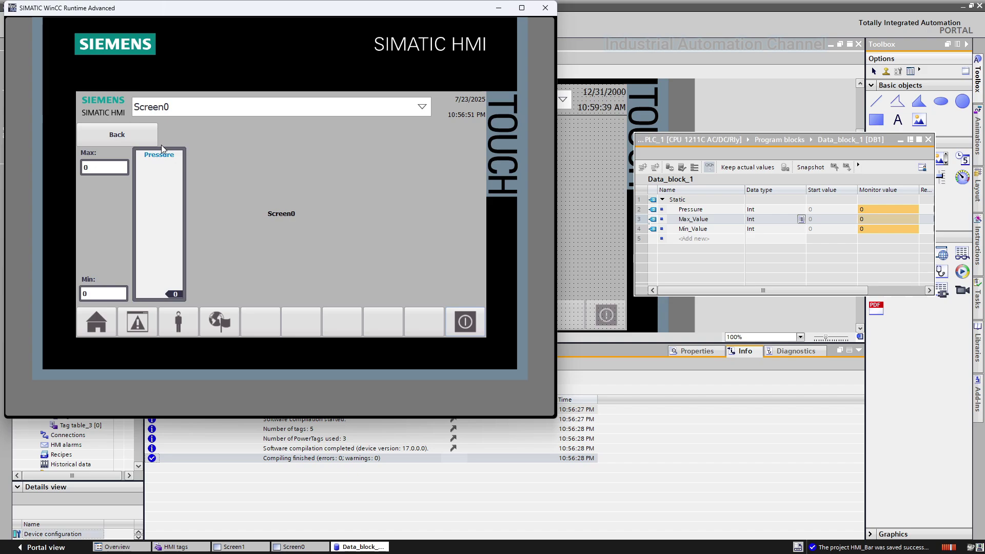
click(104, 294)
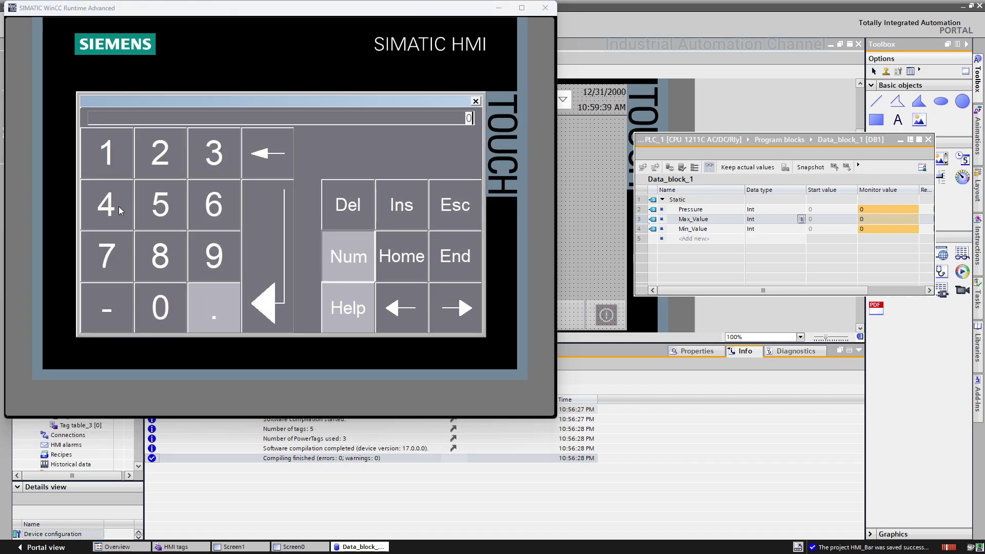
click(150, 160)
click(168, 298)
click(257, 293)
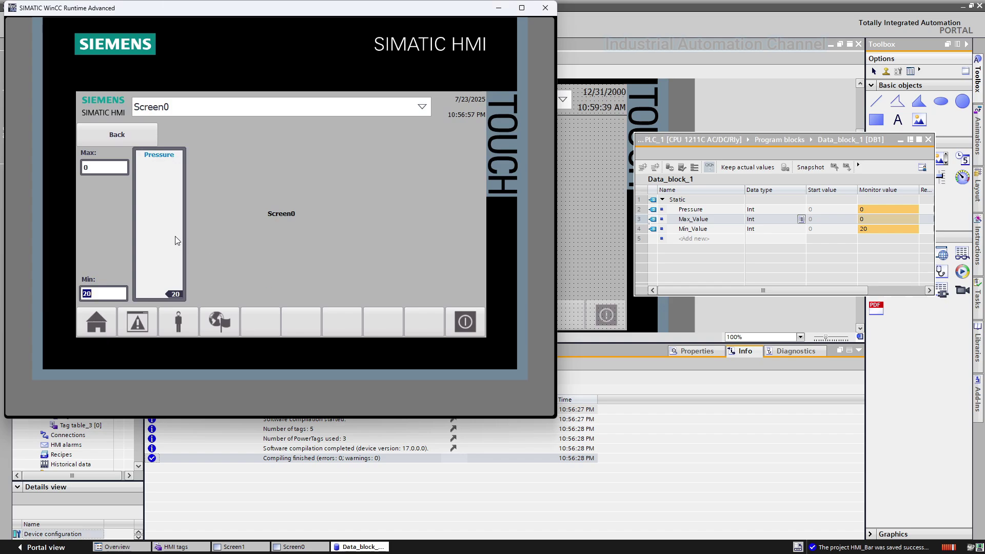
click(105, 167)
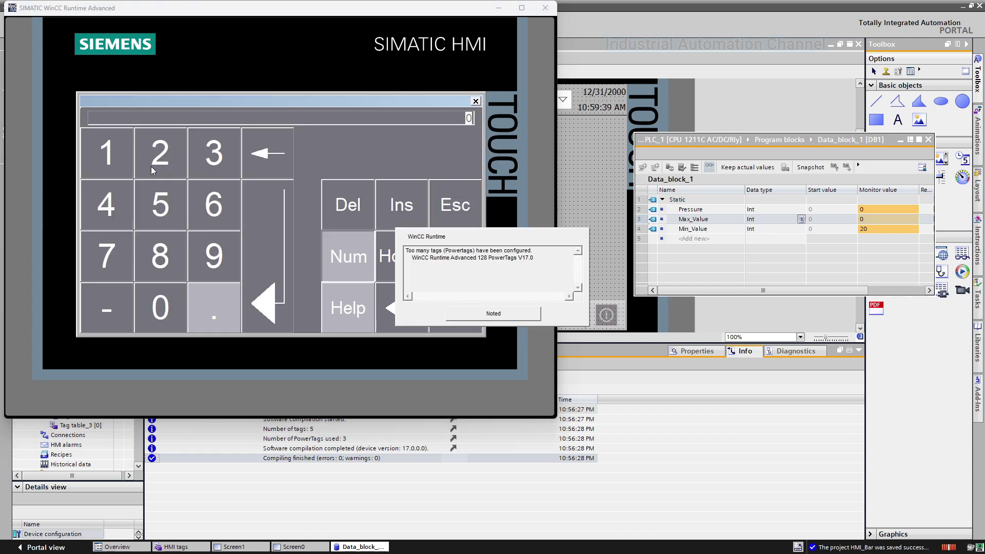
click(171, 163)
click(175, 294)
click(276, 285)
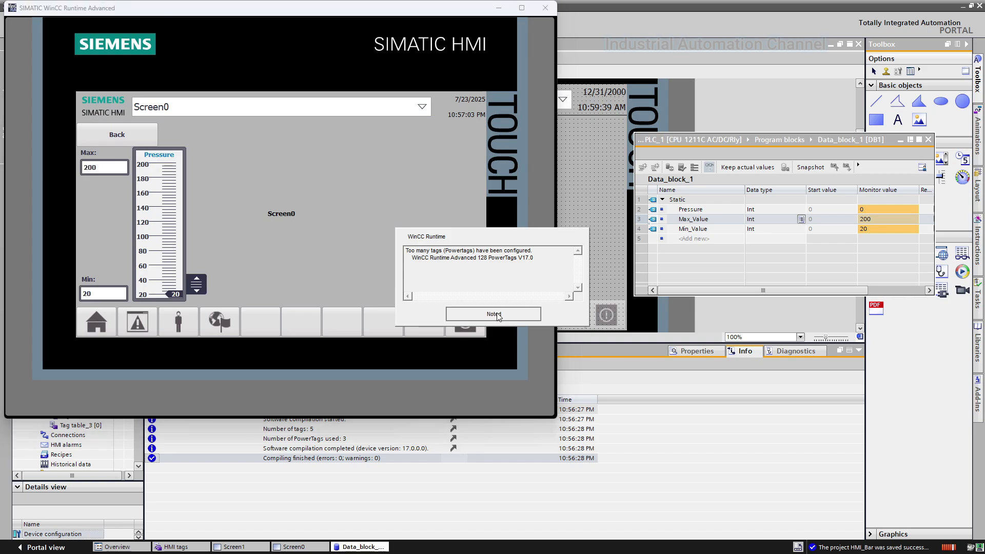
click(480, 311)
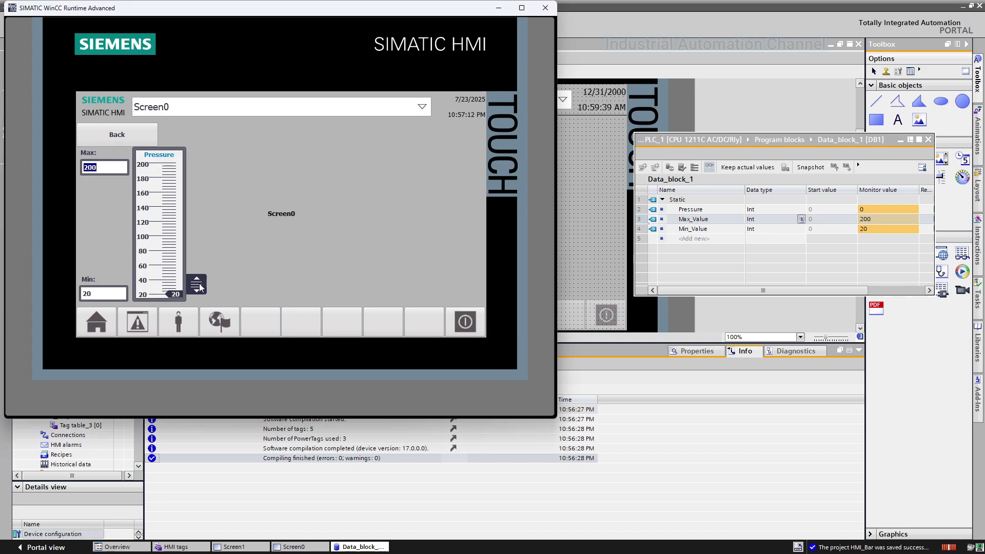
mouse_move(200, 286)
mouse_down()
mouse_move(204, 168)
mouse_move(199, 238)
mouse_up()
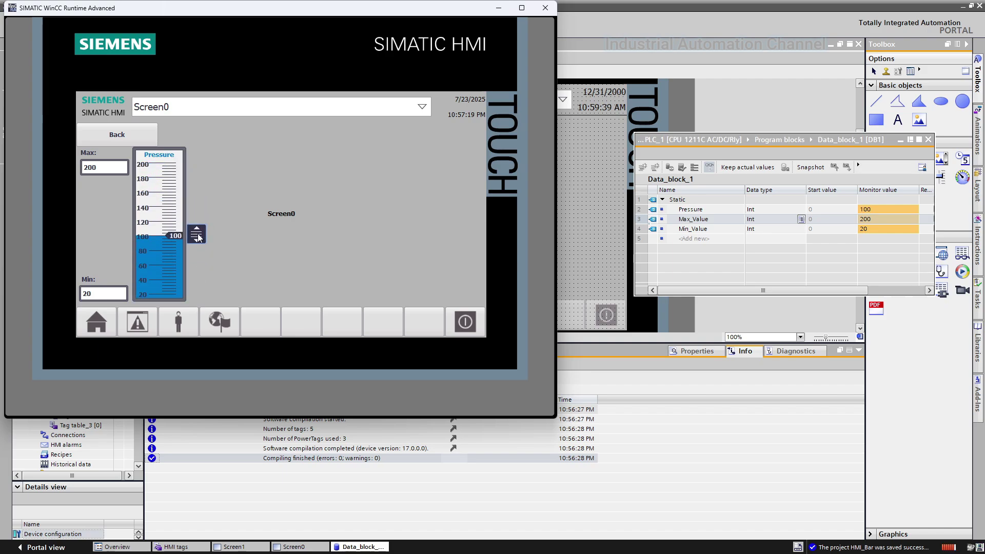
- Change the limits to Min 80 and Max 500 and drag the Pressure slider to 475
click(127, 288)
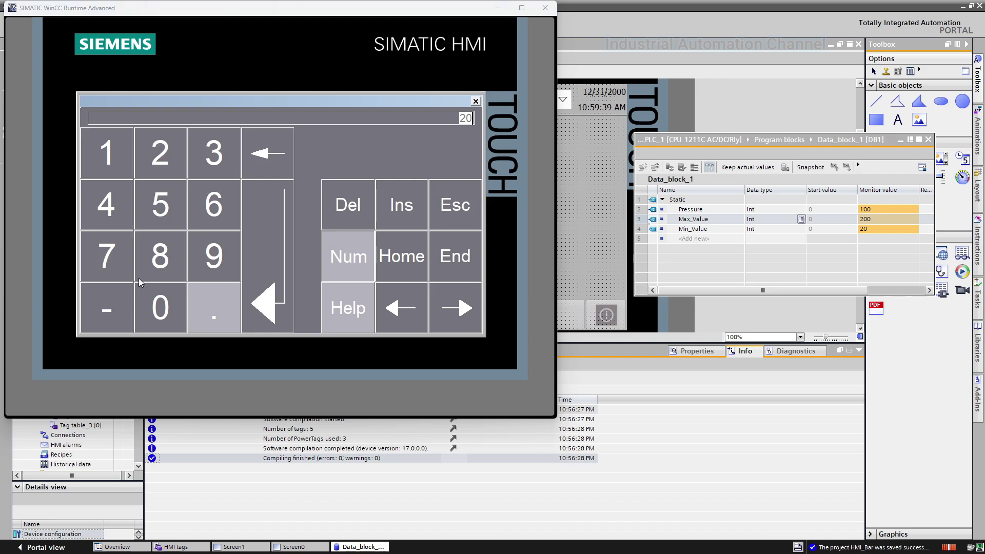
click(140, 276)
click(257, 282)
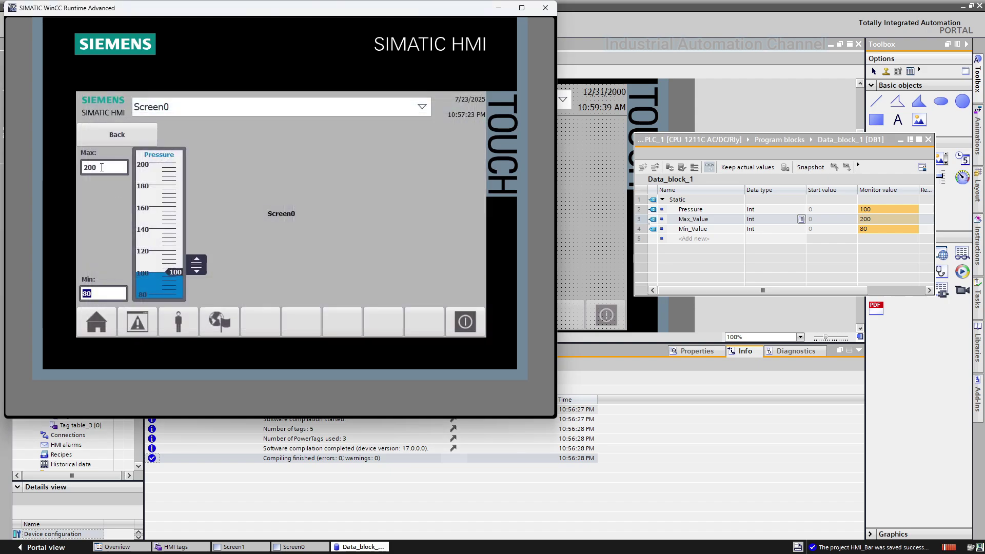
click(101, 164)
click(169, 200)
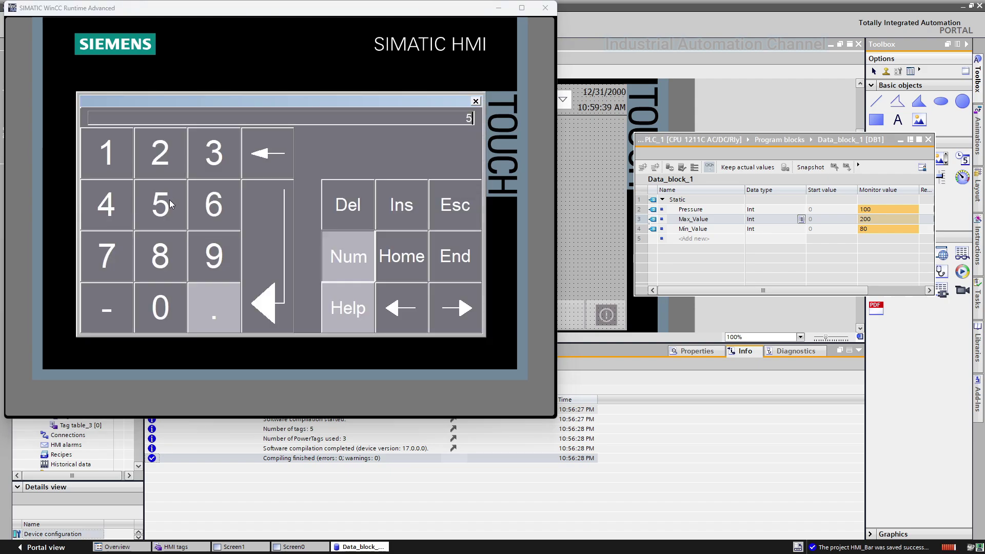
click(165, 297)
click(173, 291)
click(272, 279)
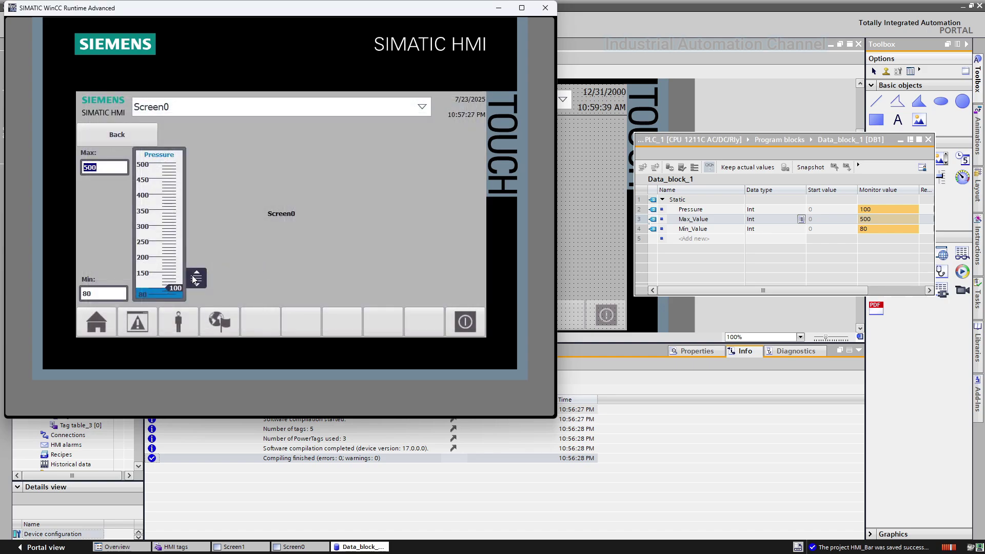
drag(194, 278, 197, 176)
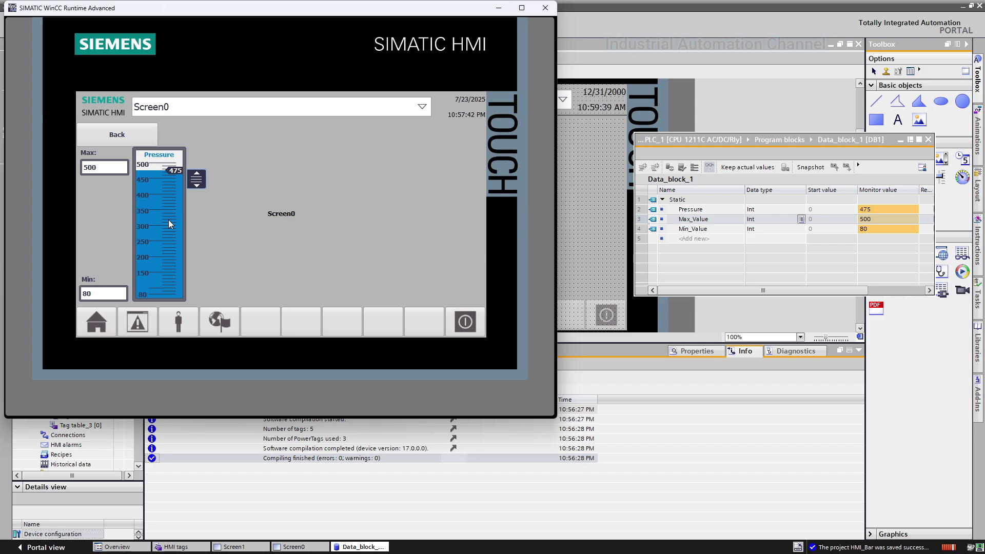
- Back in TIA Portal, show the slider's Appearance properties and enable the inner scroll bar layout
click(579, 241)
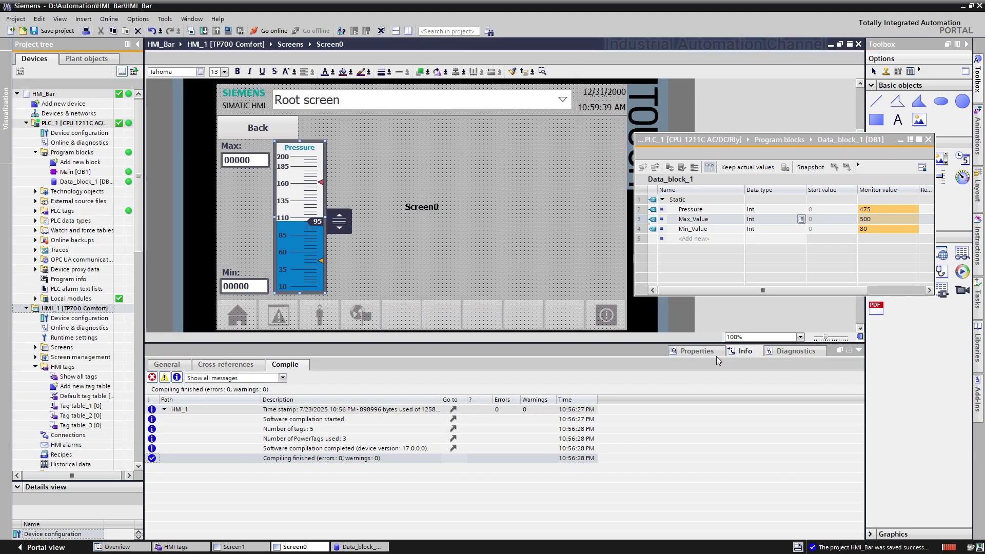
click(701, 352)
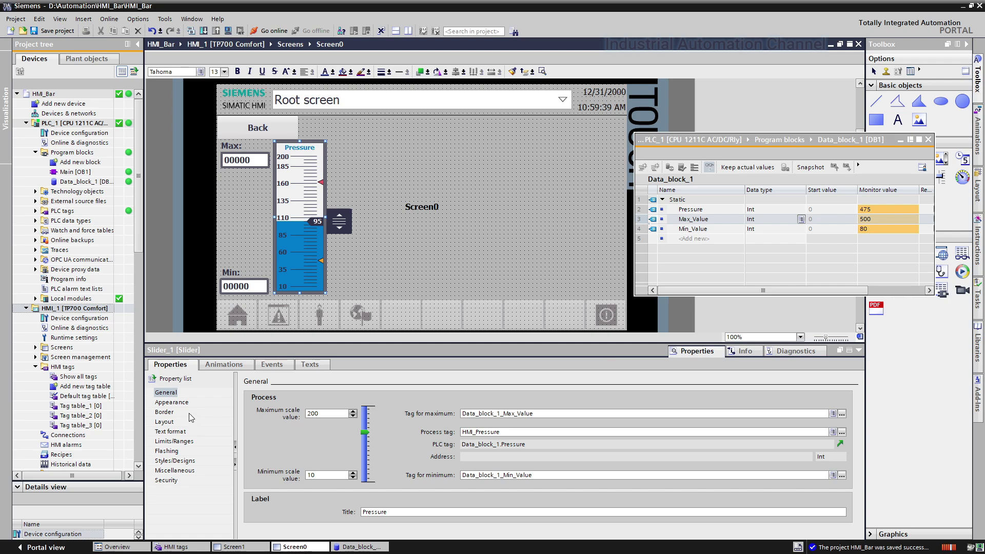
click(170, 403)
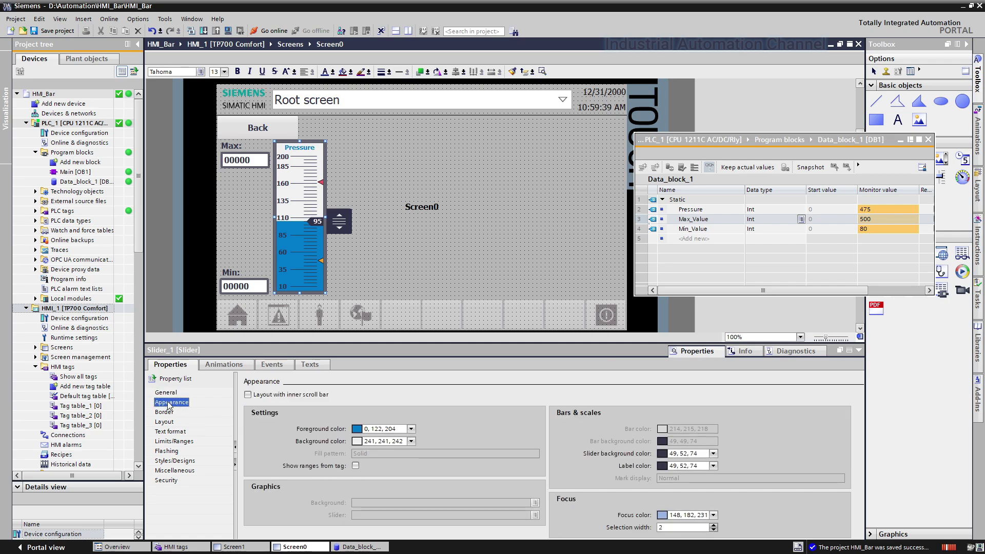
click(249, 395)
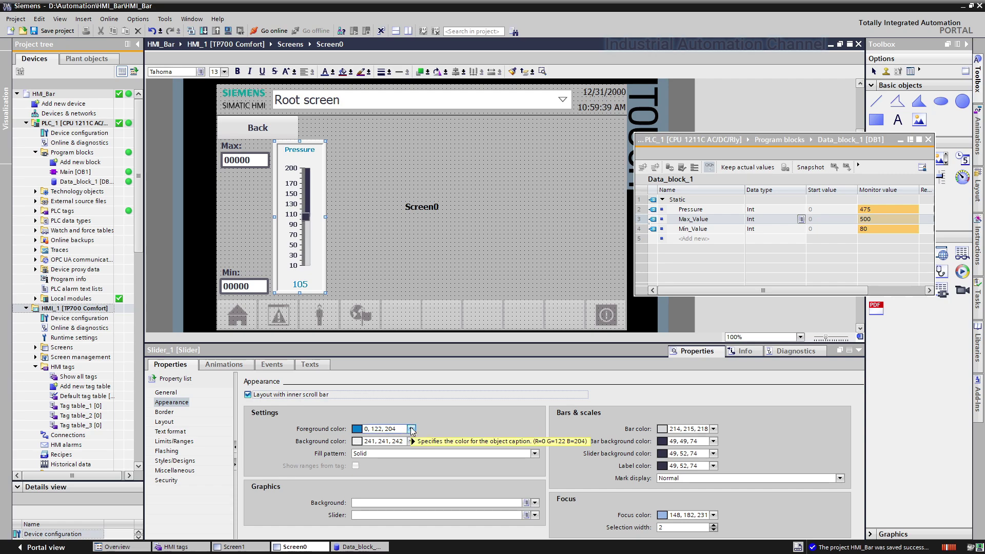
- Set the slider's background graphic to Left_Arrow and turn the inner scroll bar layout back off
click(411, 430)
click(411, 430)
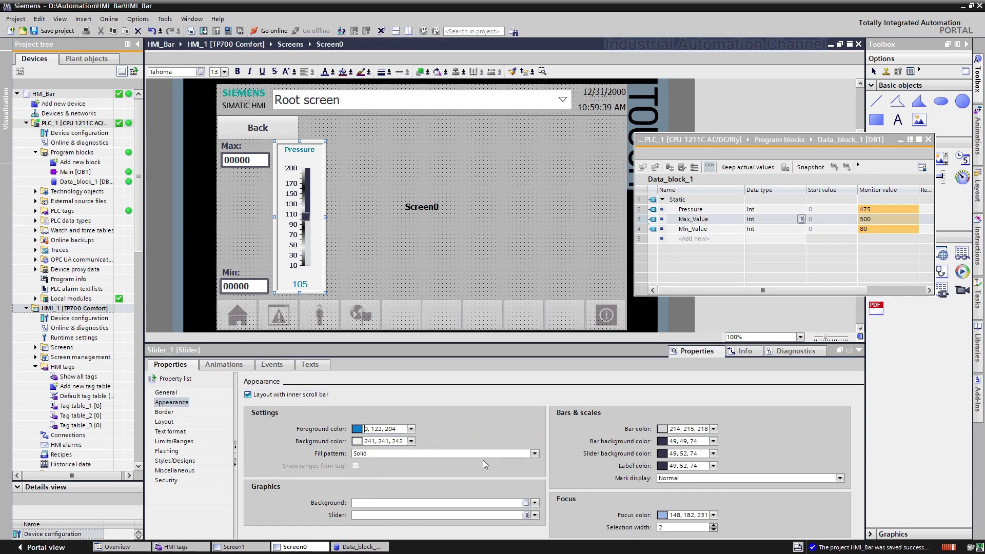
click(534, 503)
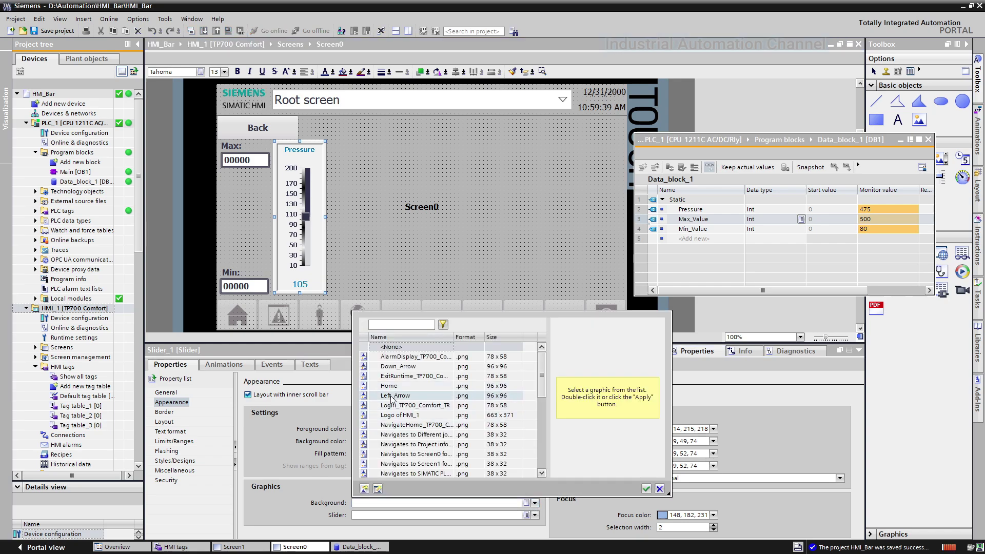
click(395, 396)
click(647, 490)
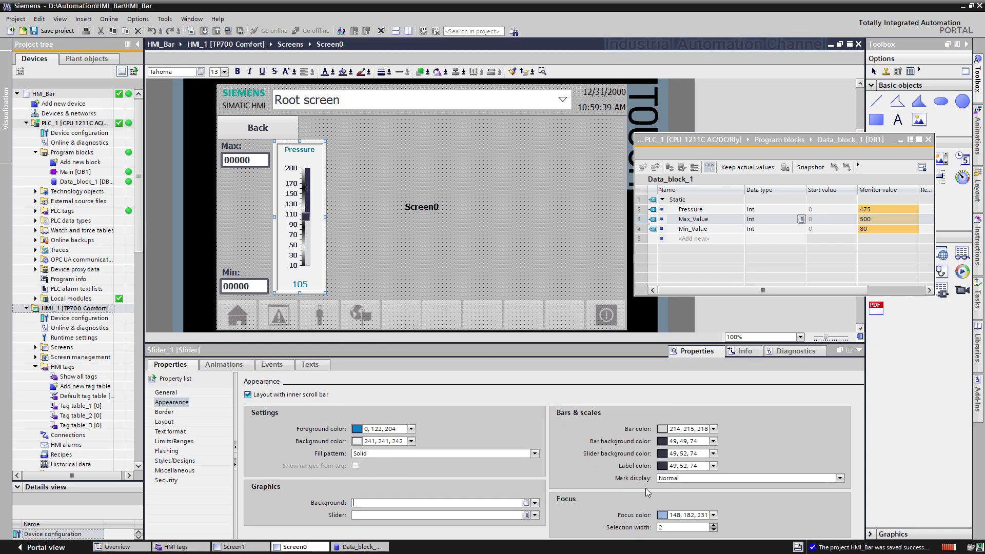
click(249, 395)
- Keep the slider's border width at 7 with a black border colour and brown border background
click(164, 413)
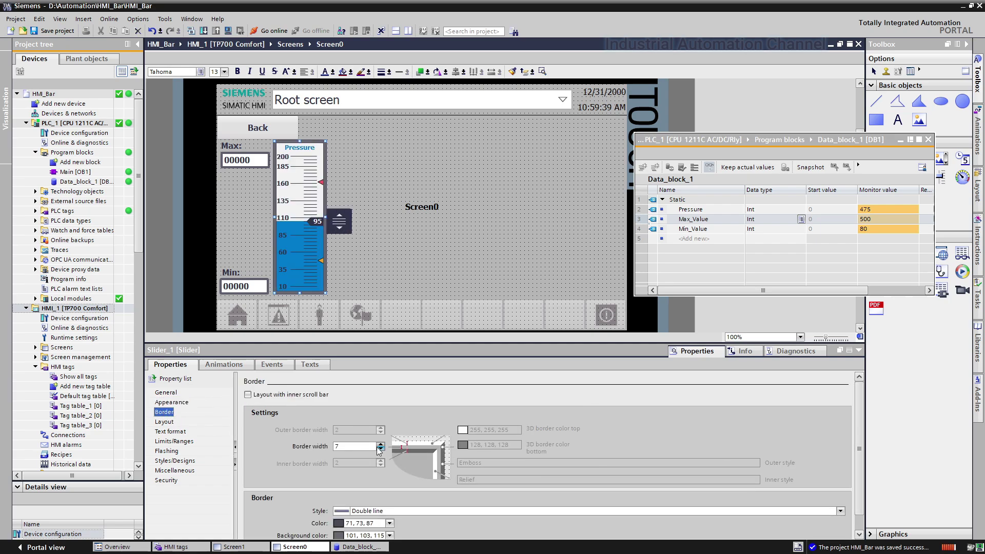
click(380, 444)
click(381, 450)
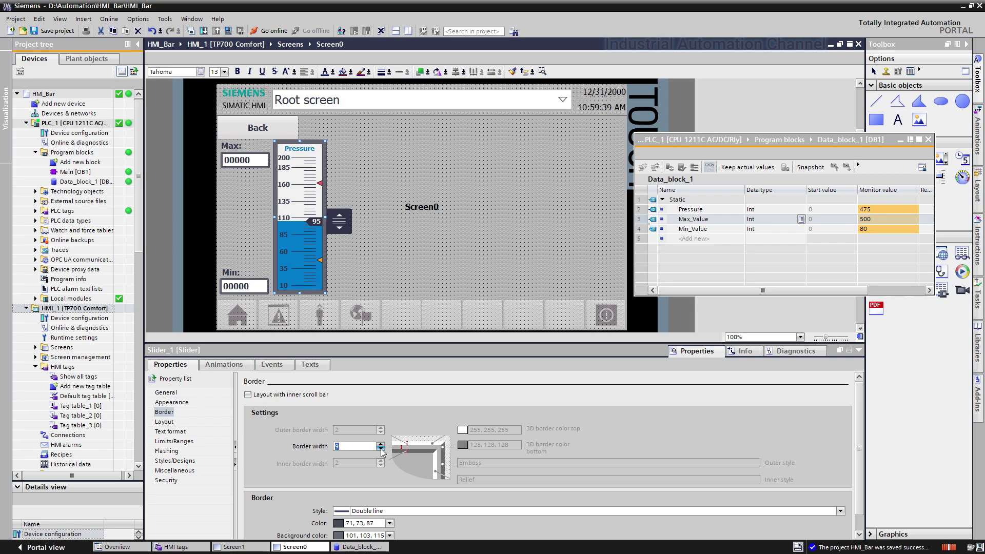
click(398, 512)
click(400, 516)
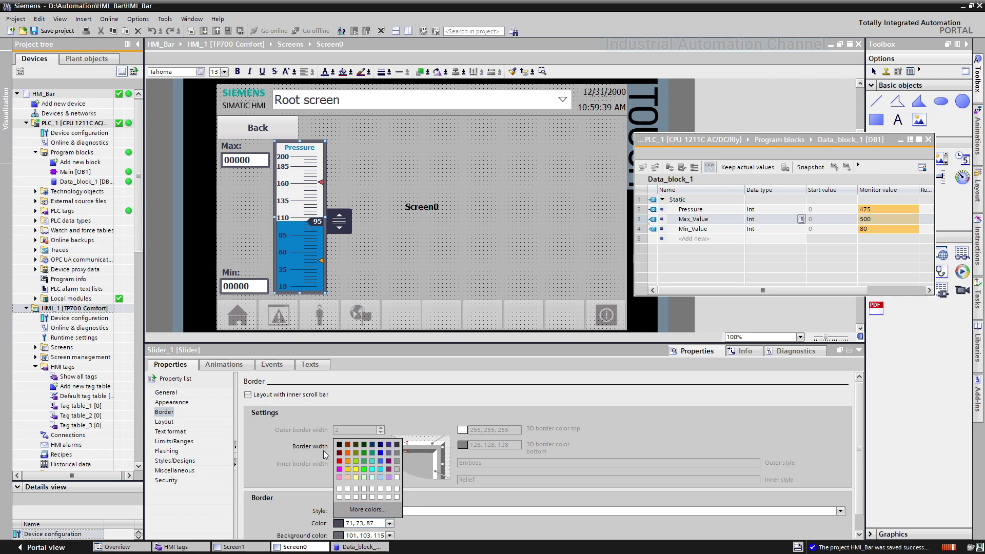
click(340, 446)
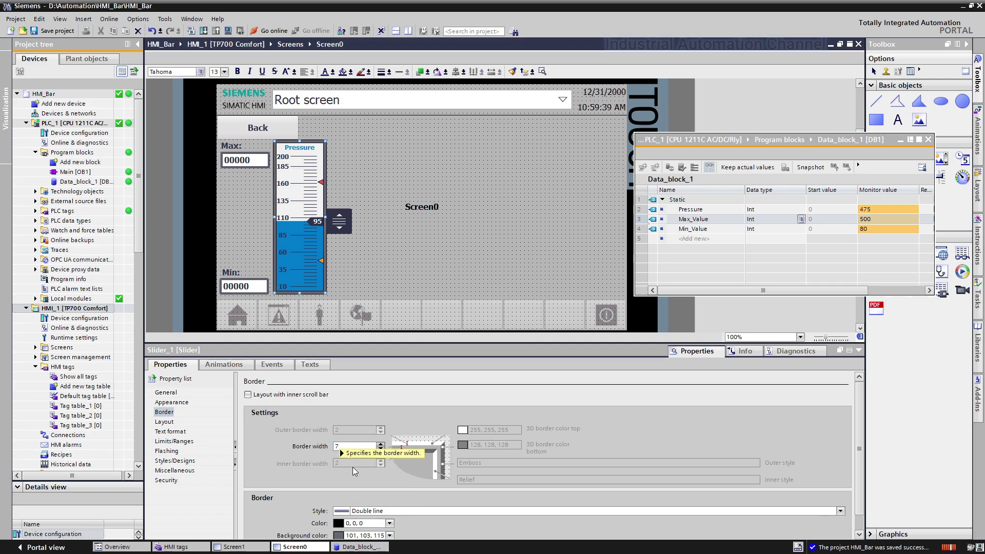
click(390, 536)
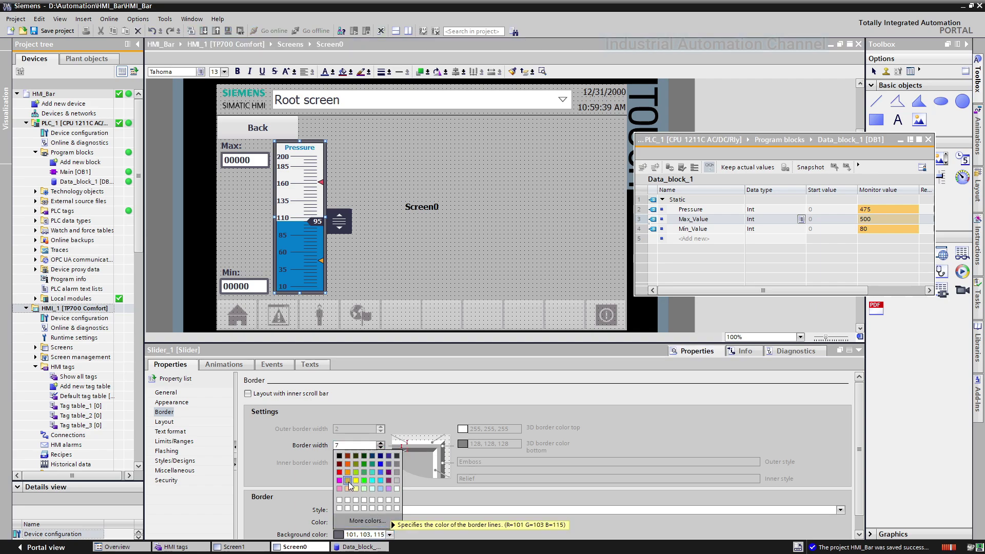
click(347, 456)
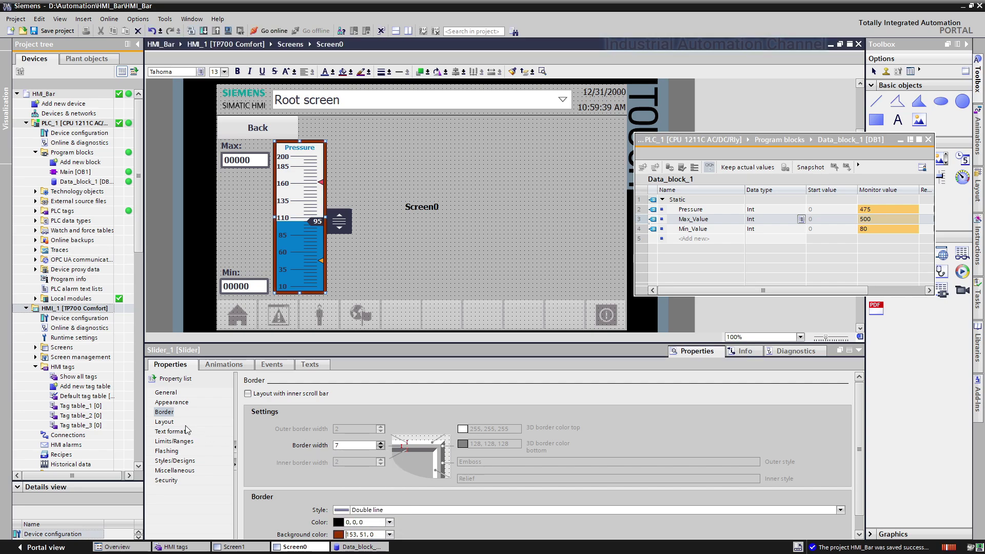
- Set the slider's position and size to X 112, width 102, height 300
click(170, 424)
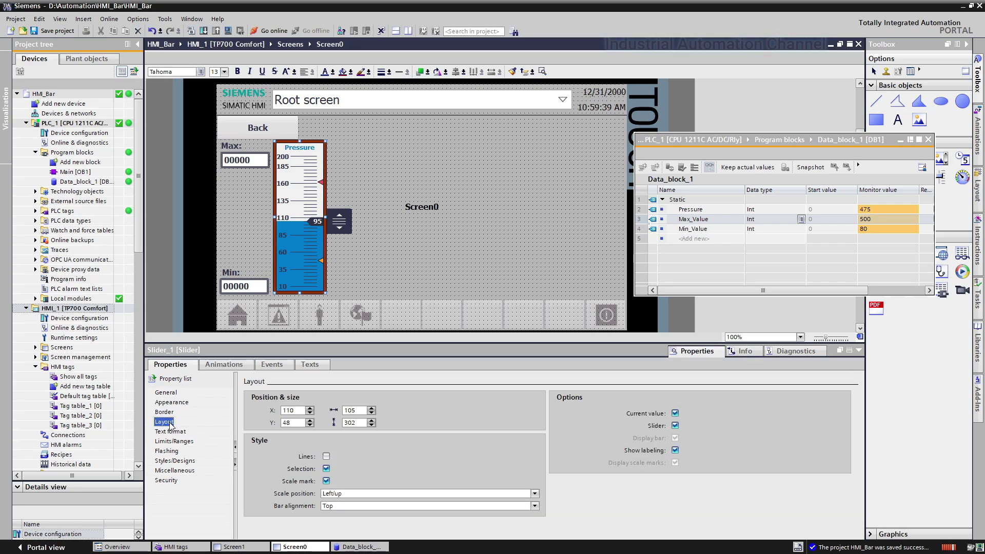
double_click(310, 409)
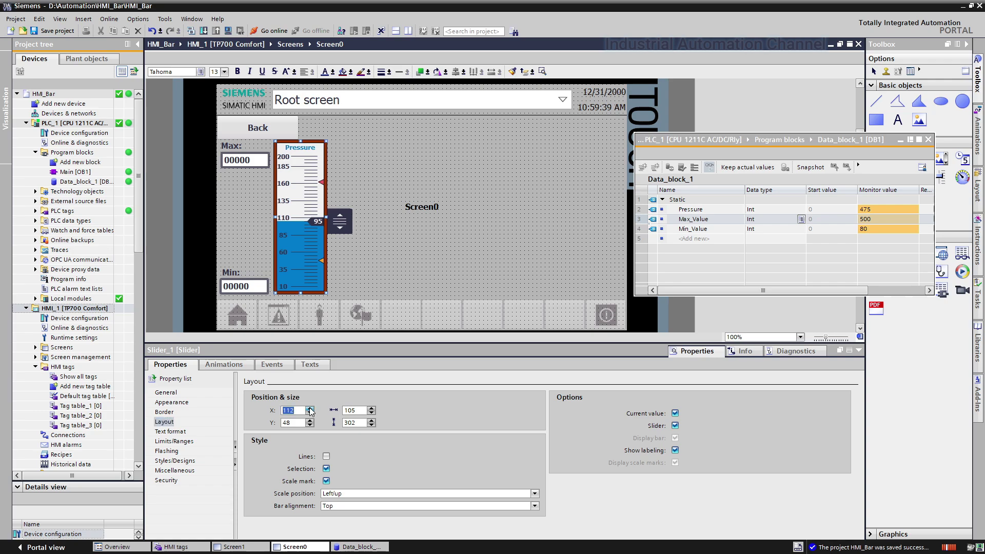
click(310, 420)
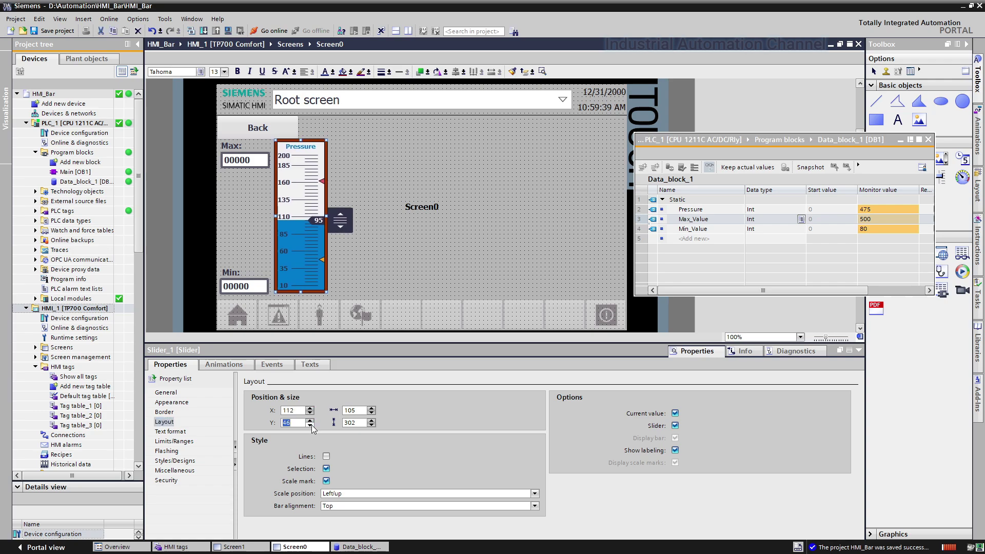
click(311, 425)
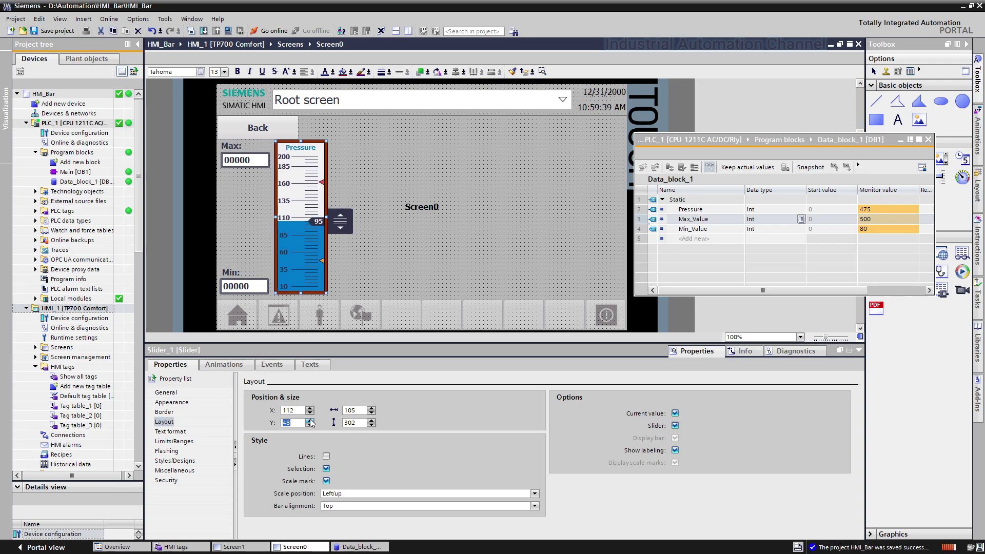
click(371, 413)
click(371, 413)
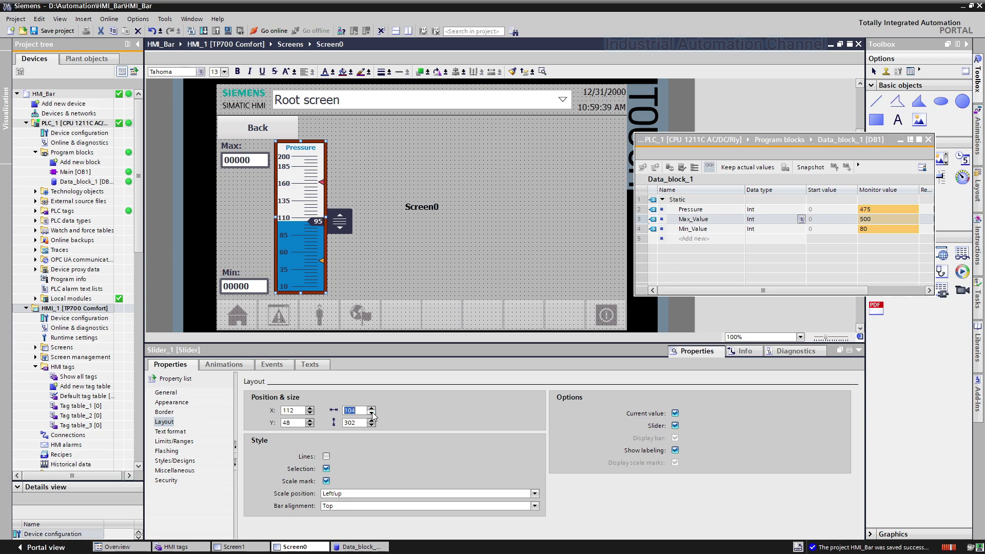
click(371, 413)
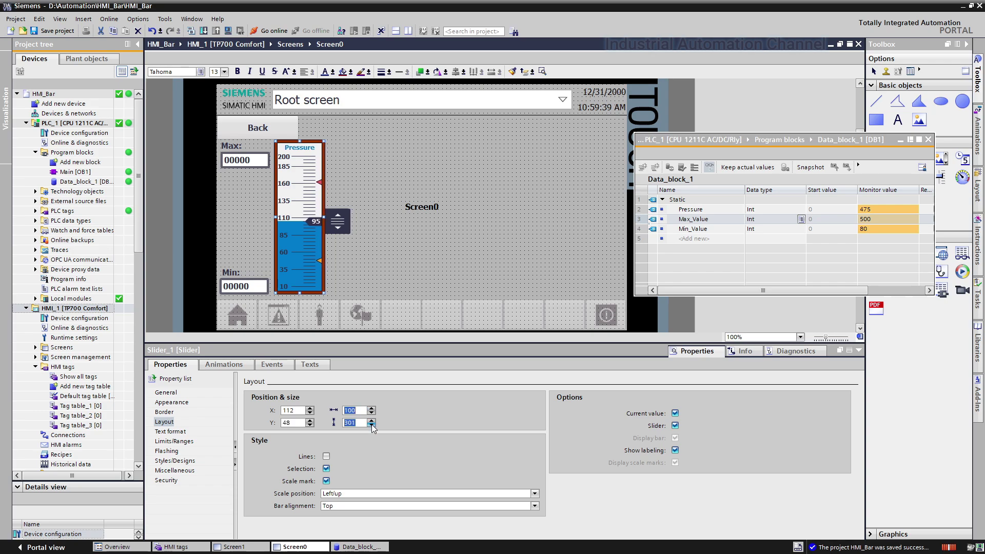
click(371, 425)
click(372, 424)
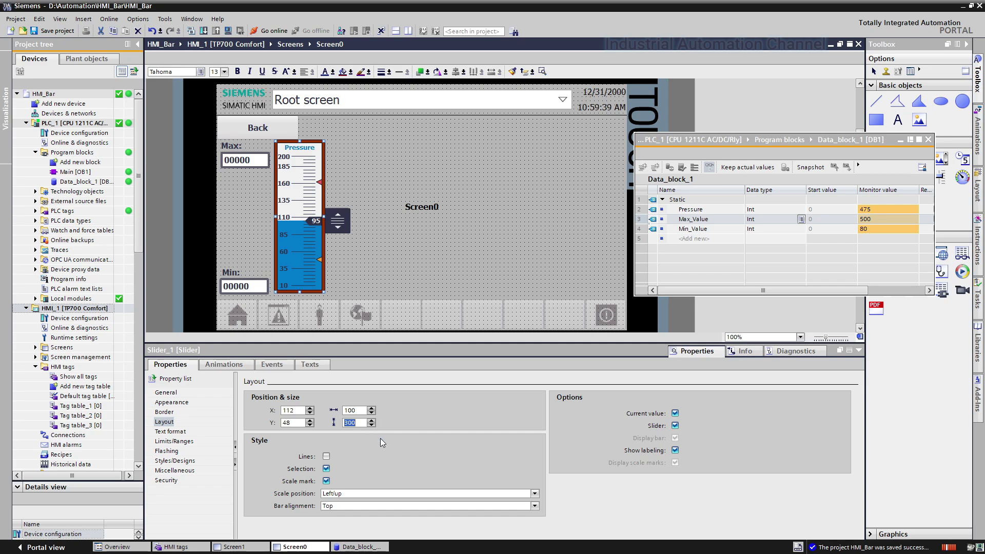
- Put the scale on the left, align the bar right, and widen the slider to about 450
click(401, 494)
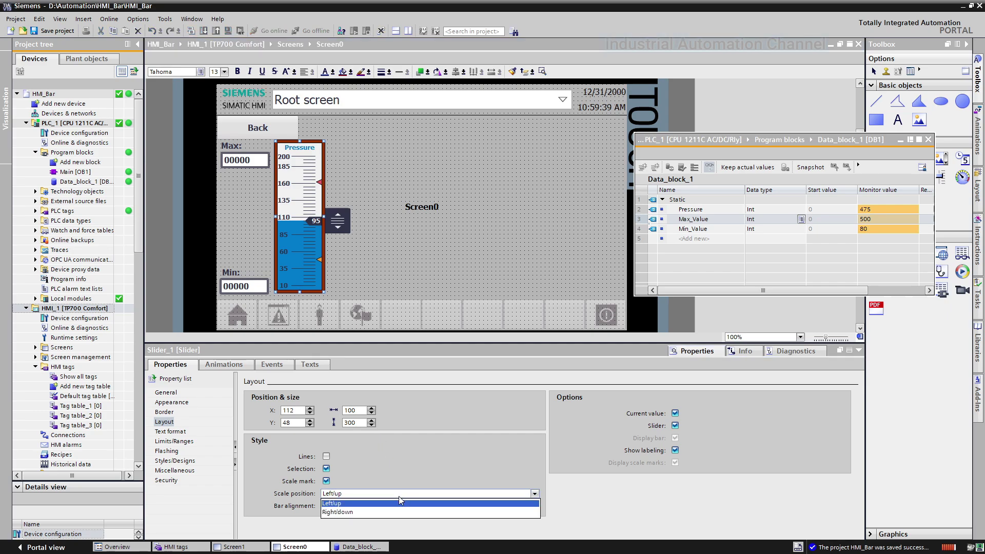
click(390, 512)
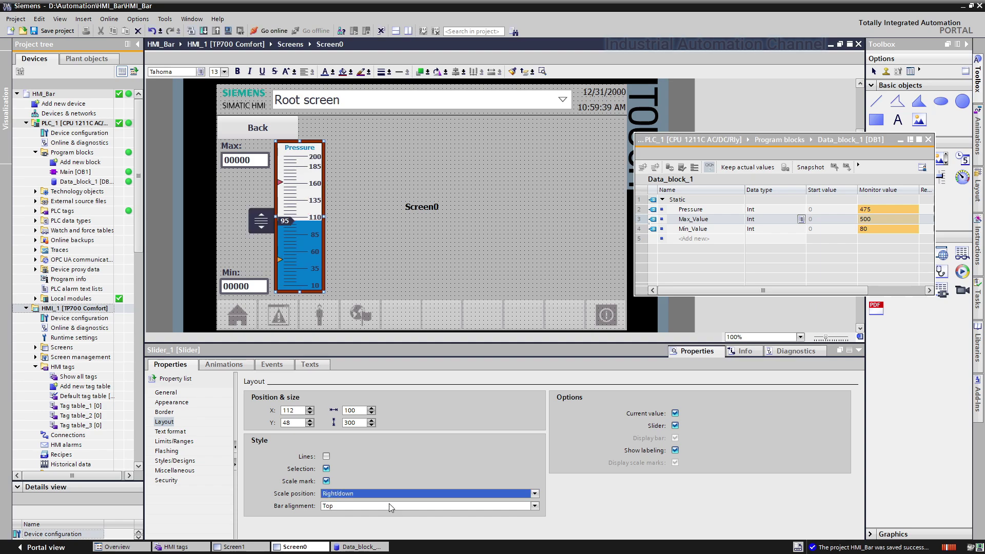
click(390, 495)
click(378, 503)
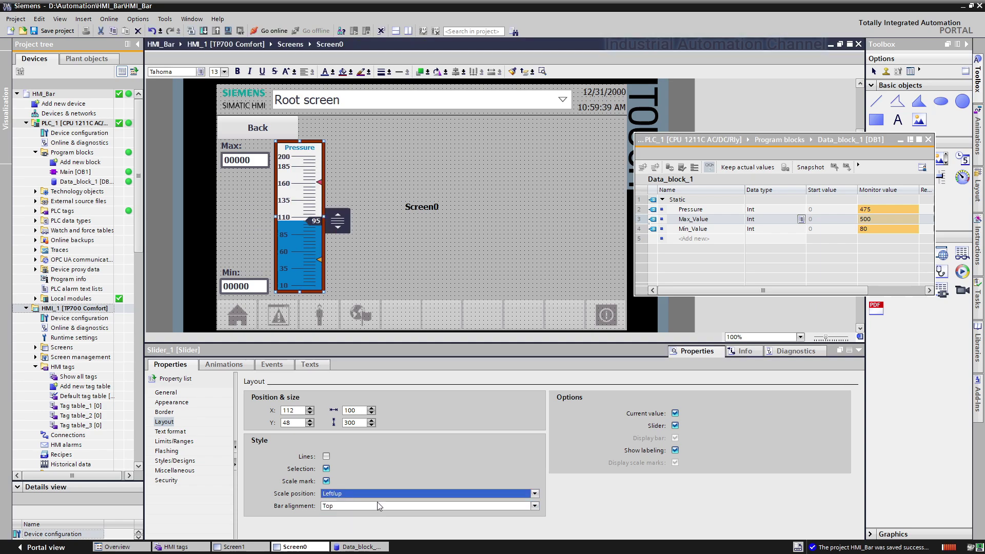
click(378, 505)
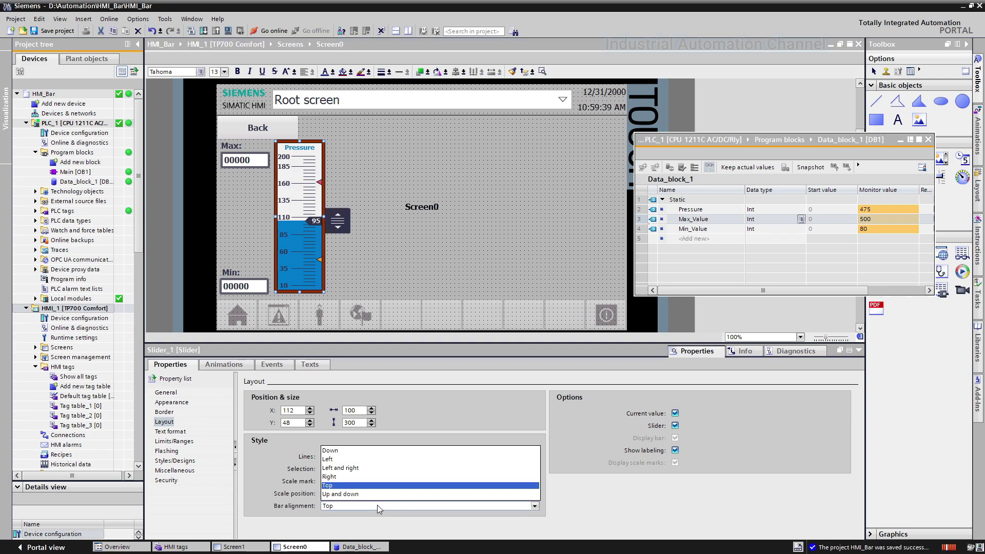
click(355, 477)
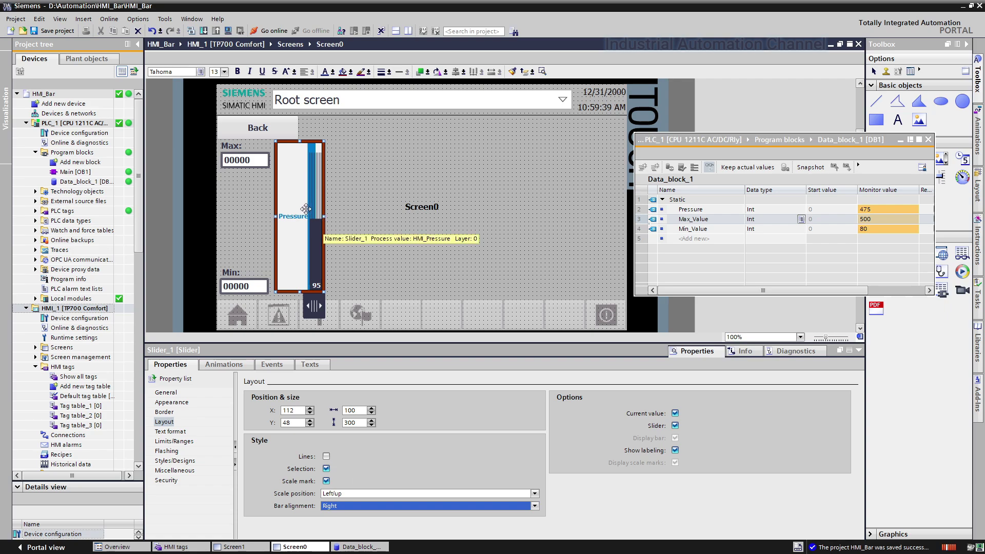
drag(323, 217, 503, 226)
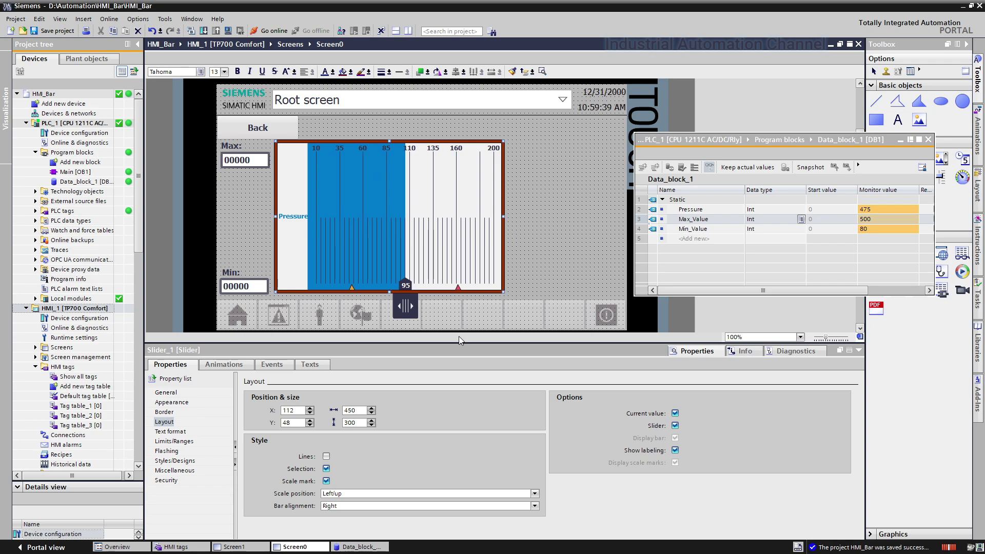
- Align the bar to the top, narrow the slider to width 93, and toggle Current value and Slider
click(386, 505)
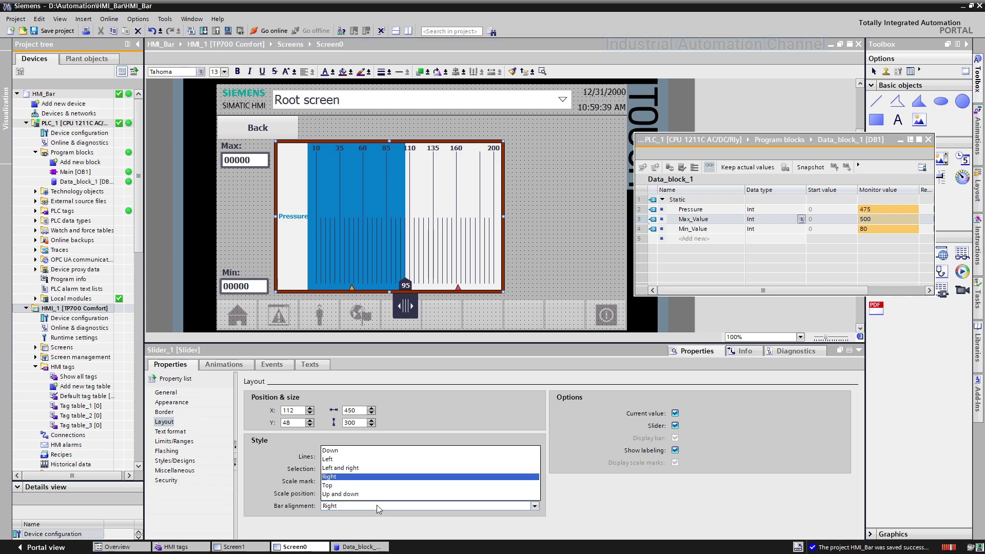
click(346, 491)
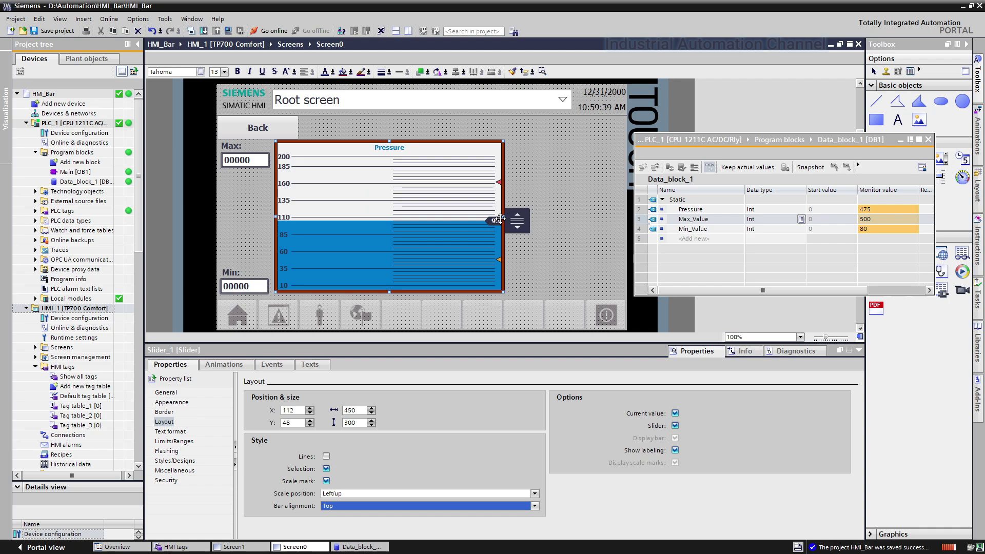
drag(502, 215, 318, 217)
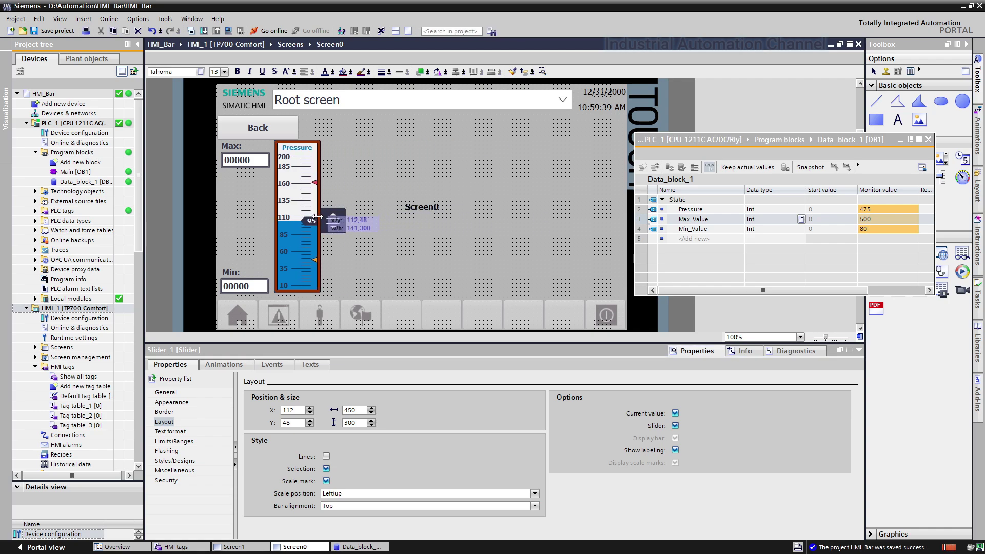
drag(317, 217, 322, 217)
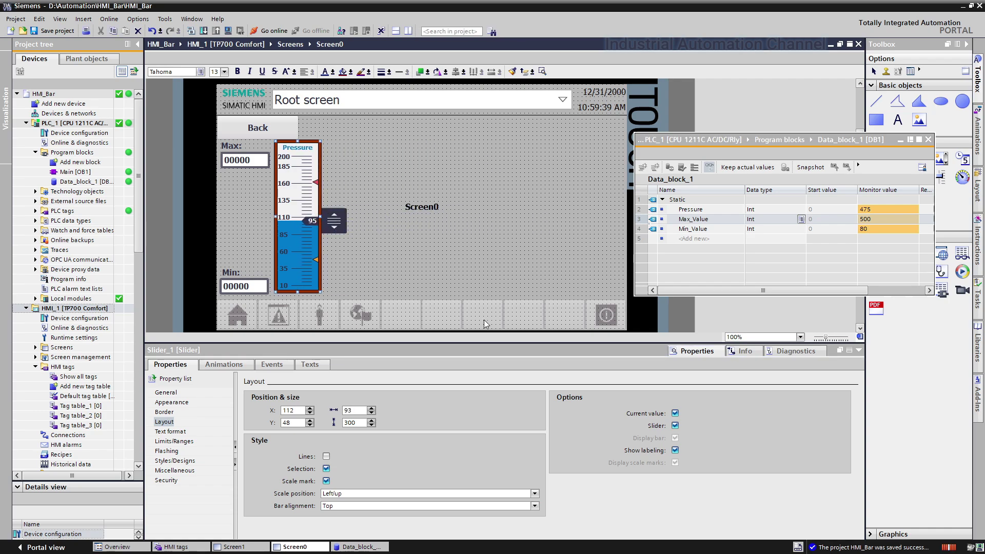
click(676, 413)
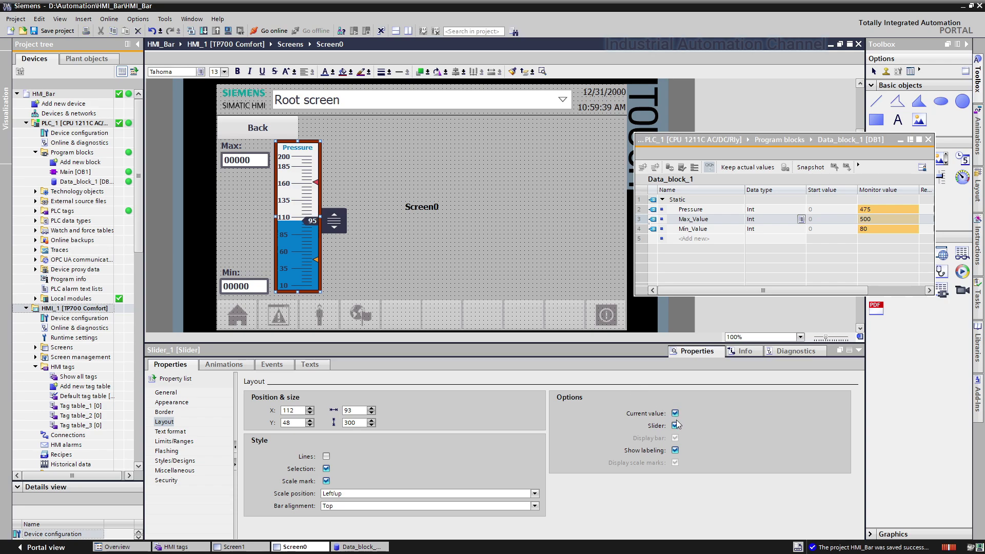
click(676, 425)
click(675, 425)
- Reduce the slider's Tahoma bold text font from 13px to size 12
click(171, 432)
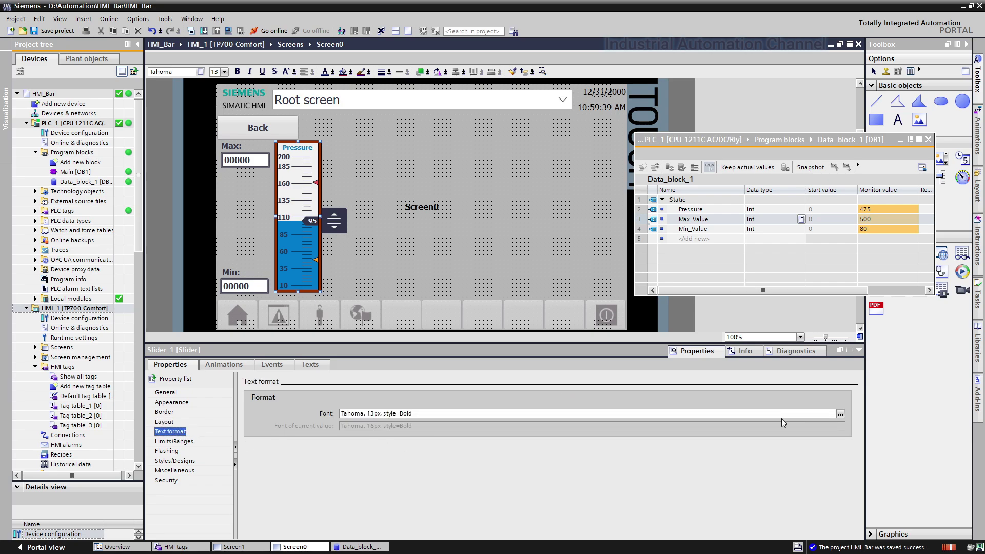
click(841, 413)
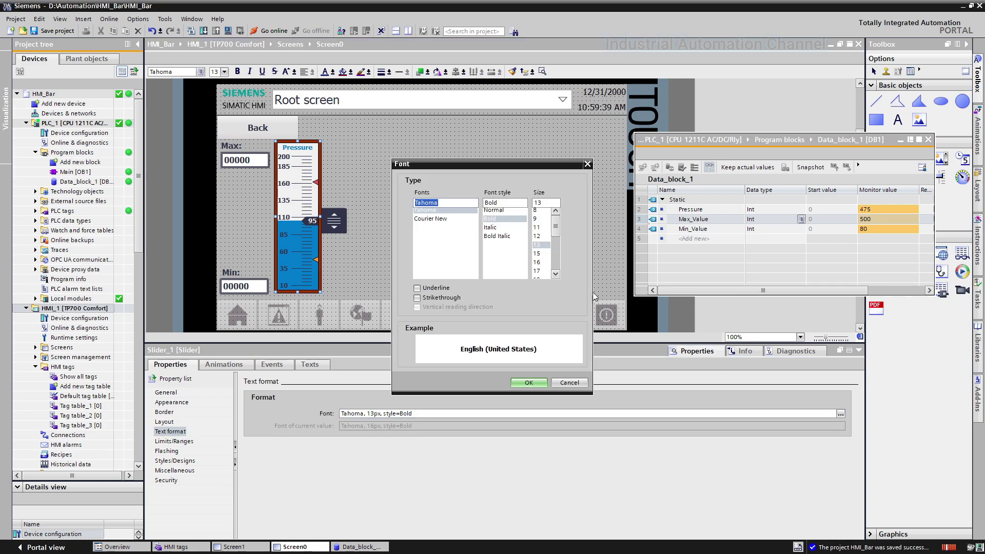
click(537, 236)
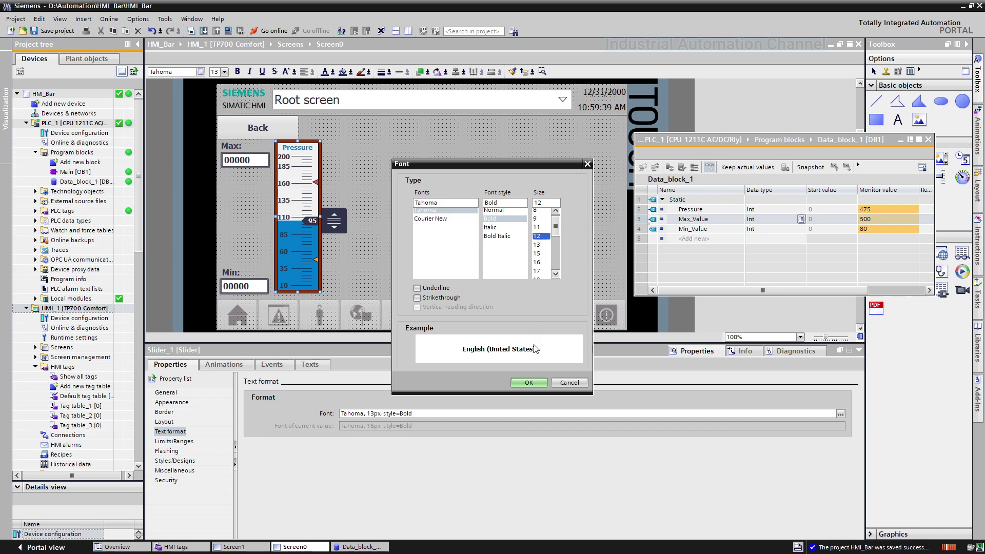
click(528, 383)
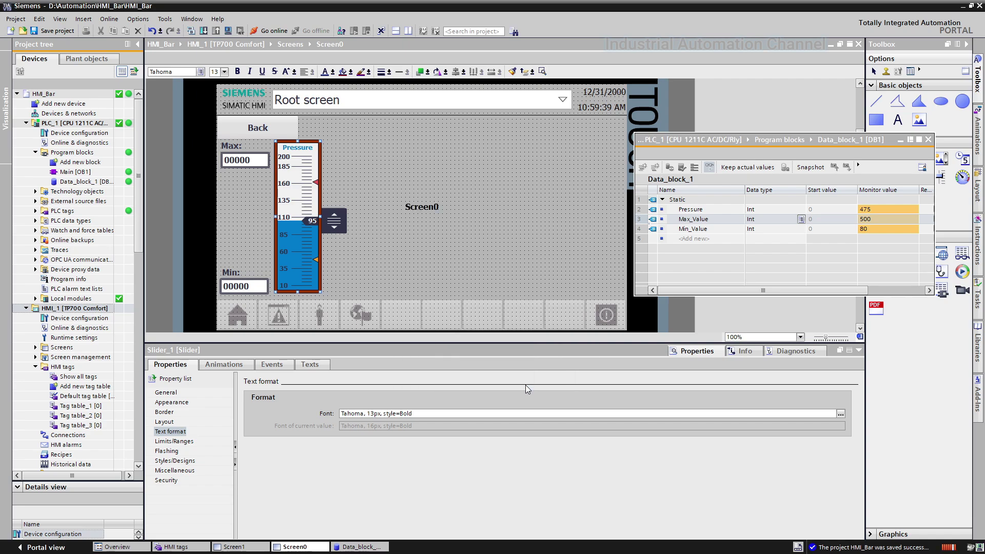
- Enable 'Show ranges from tag' in Limits/Ranges and review the Normal and Lower 1 range rows
click(174, 442)
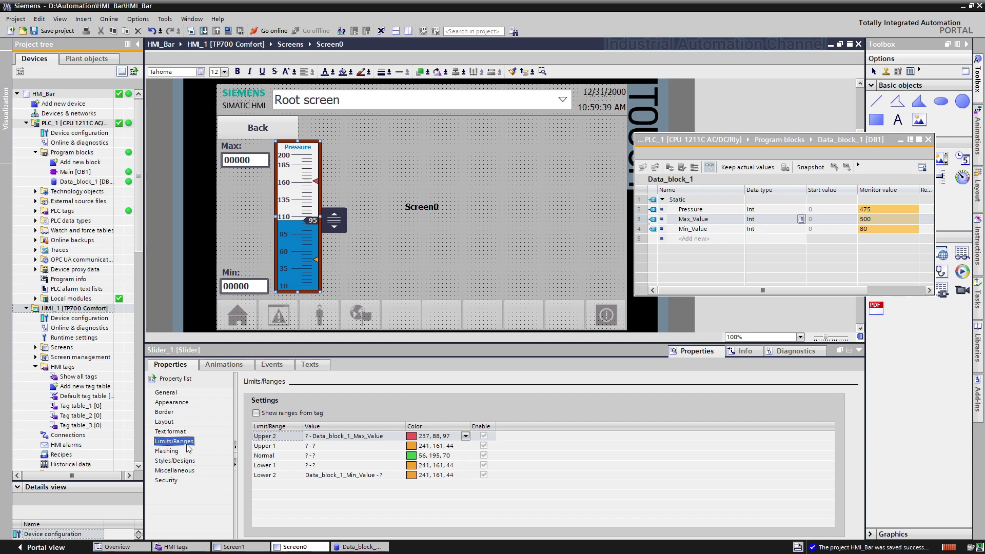
click(259, 413)
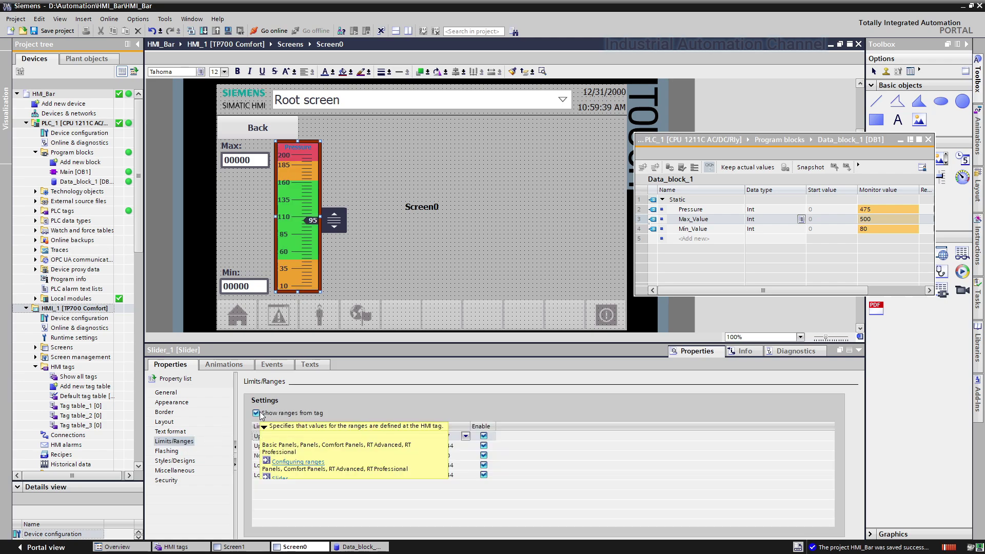
click(288, 446)
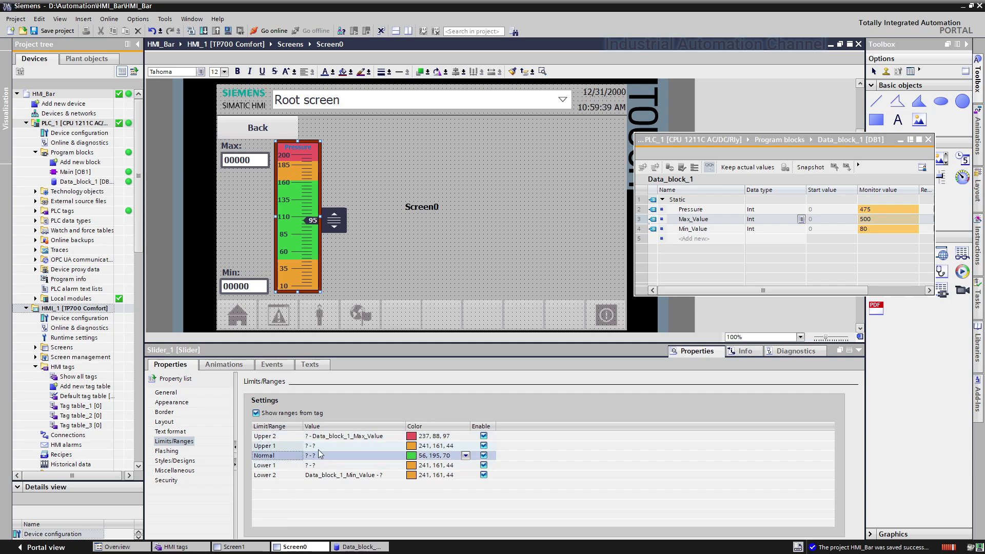
click(286, 467)
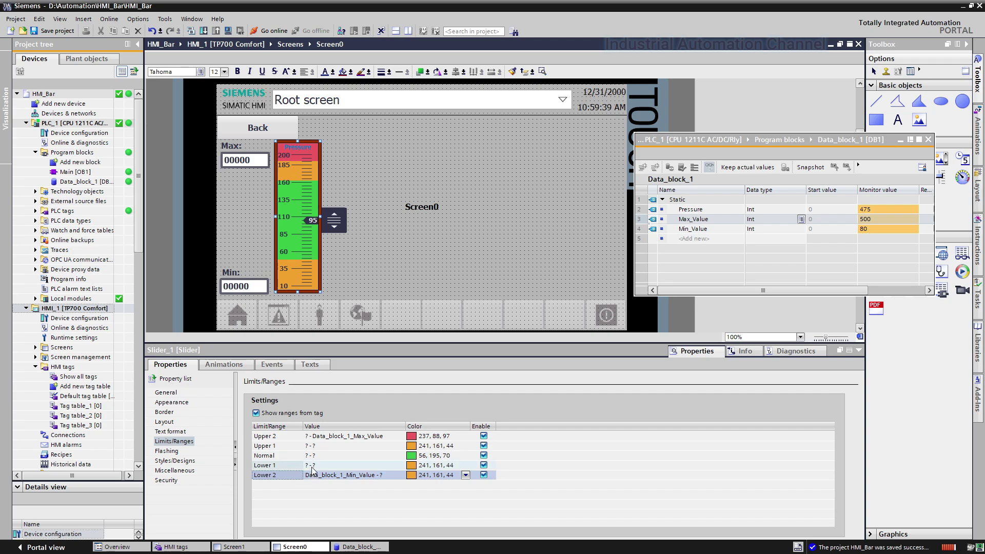
click(311, 467)
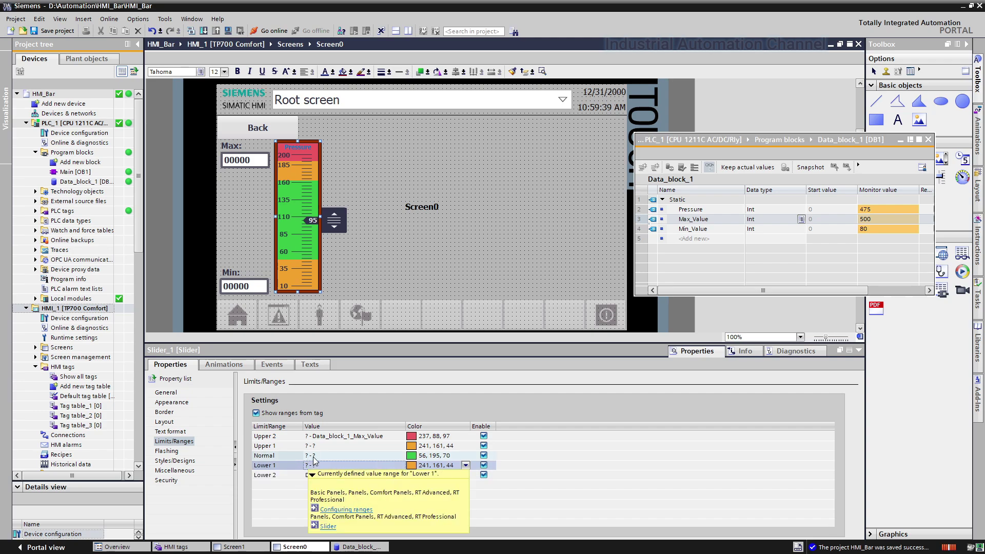
- Select HMI_Pressure in all HMI tags and set its four range limits to Constant
double_click(82, 378)
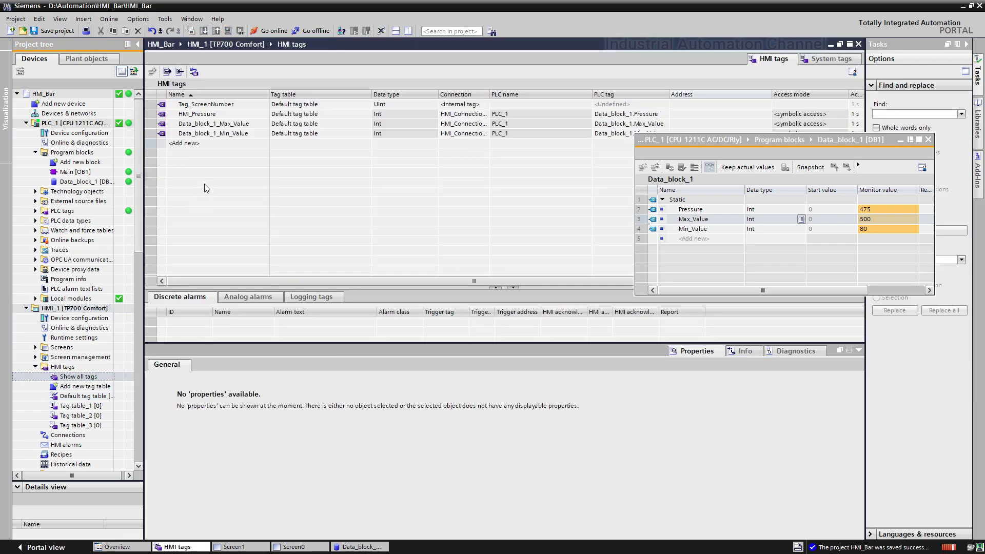
click(235, 115)
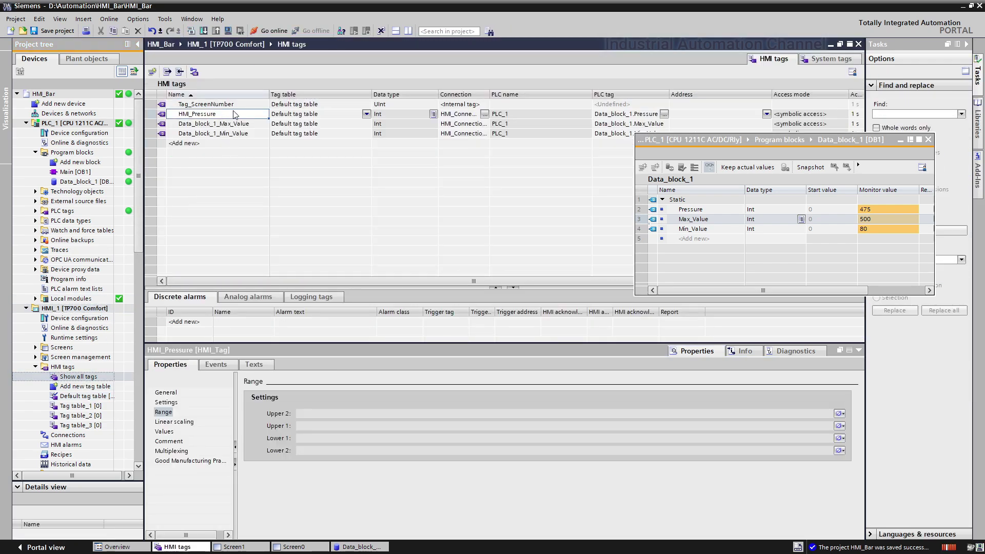
click(170, 414)
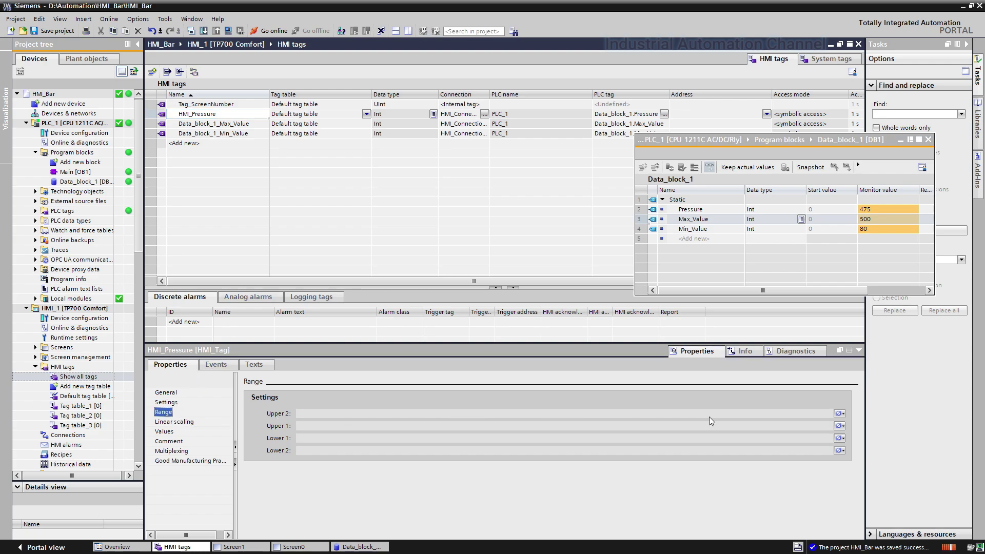
click(841, 414)
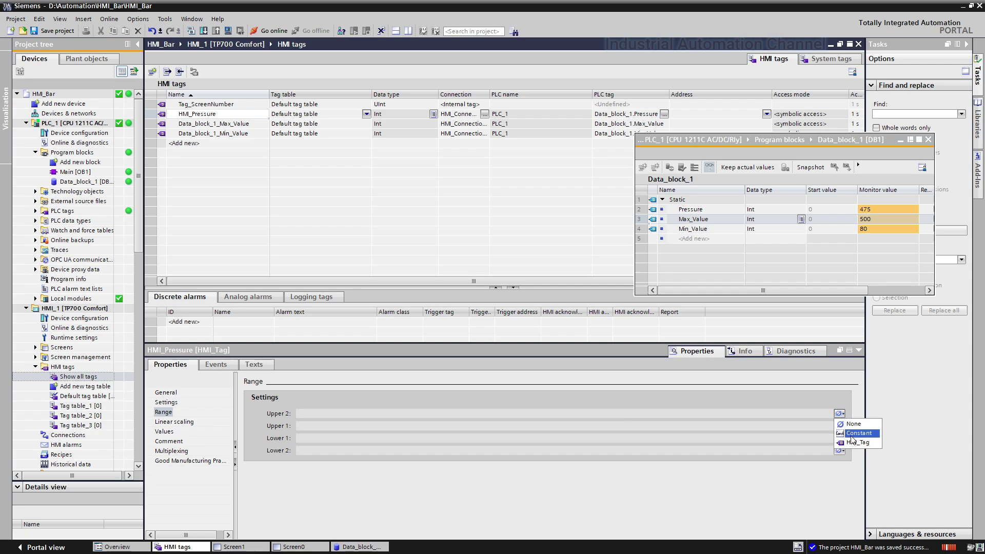
click(853, 434)
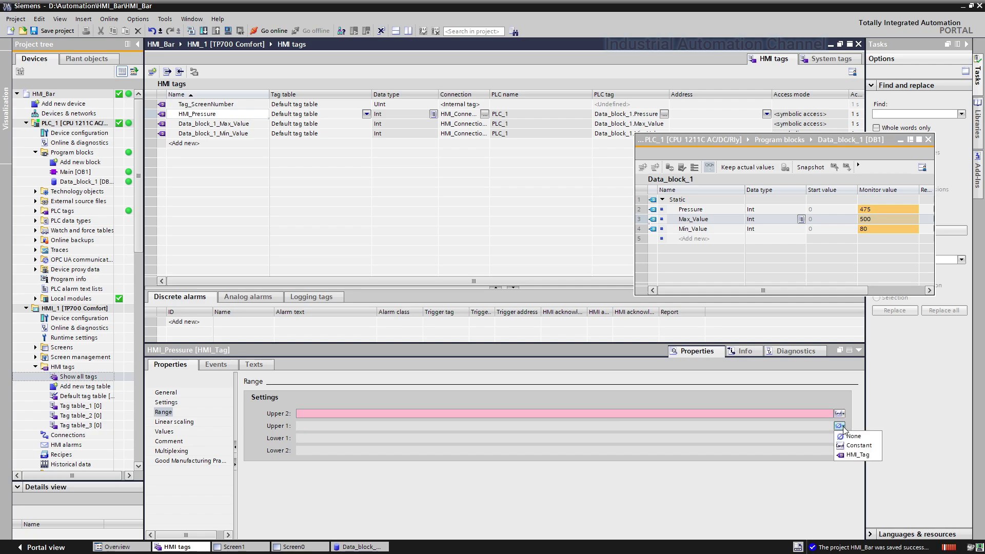
click(851, 445)
click(841, 439)
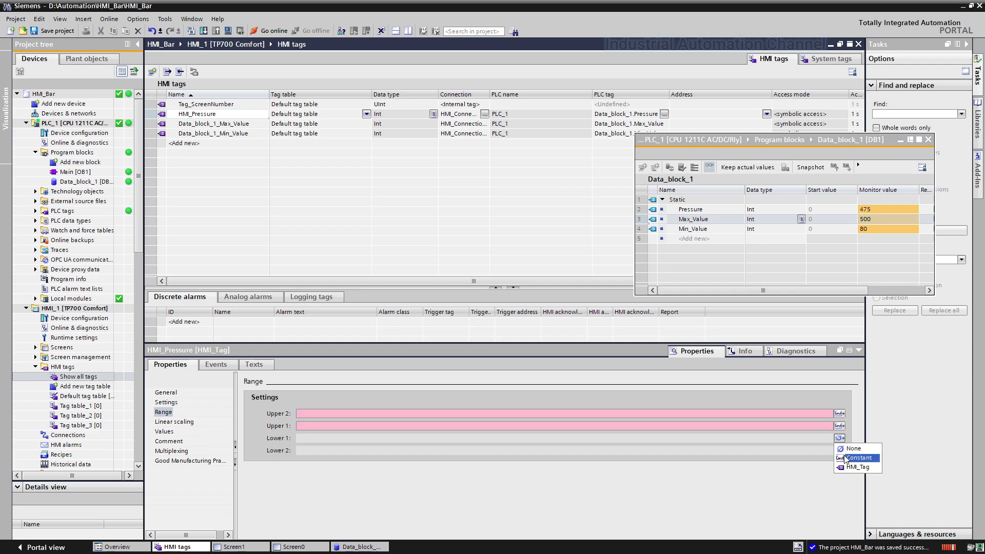
click(858, 458)
click(858, 471)
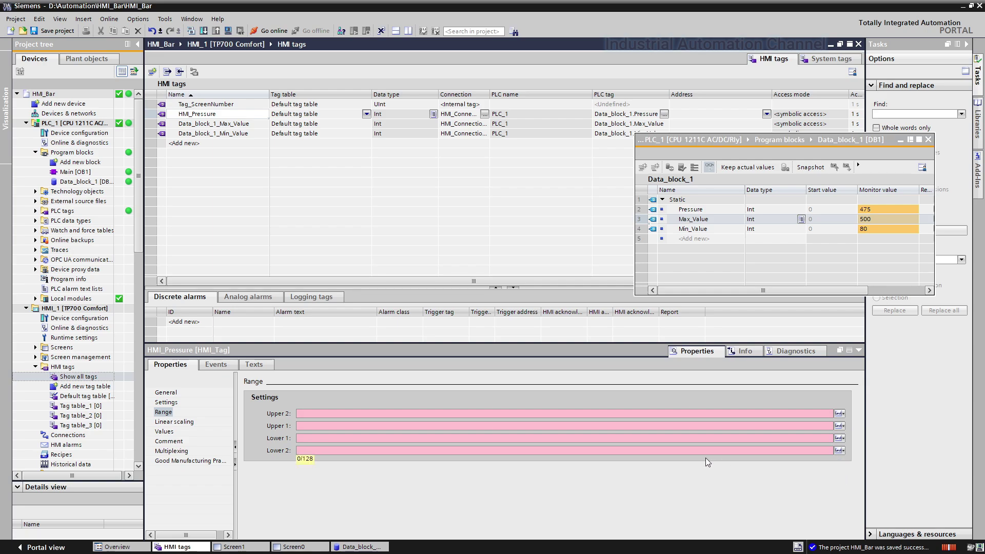
- Enter the HMI_Pressure limits: Upper 2 180, Upper 1 150, Lower 1 70, Lower 2 20
click(324, 415)
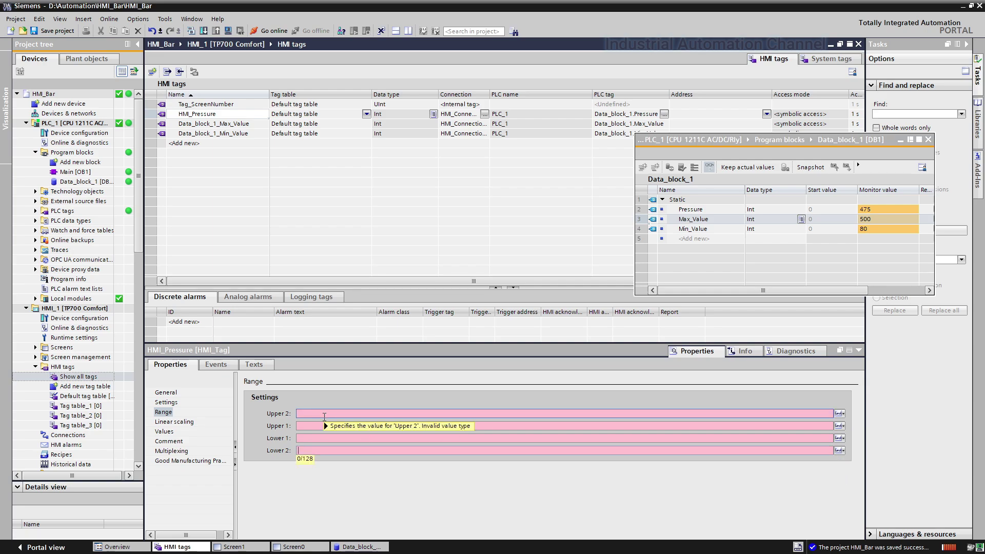
text(180)
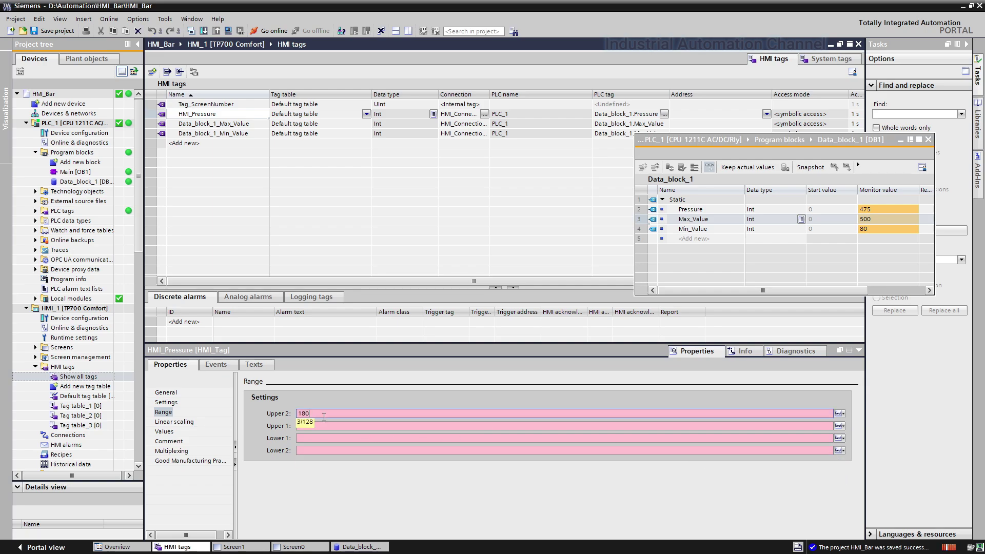
click(328, 426)
text(150)
click(333, 437)
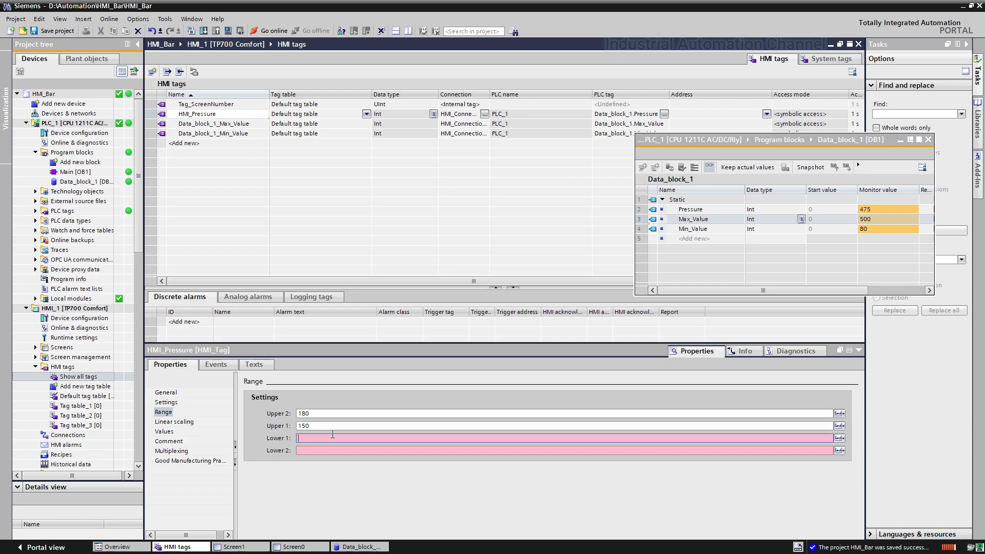
text(70)
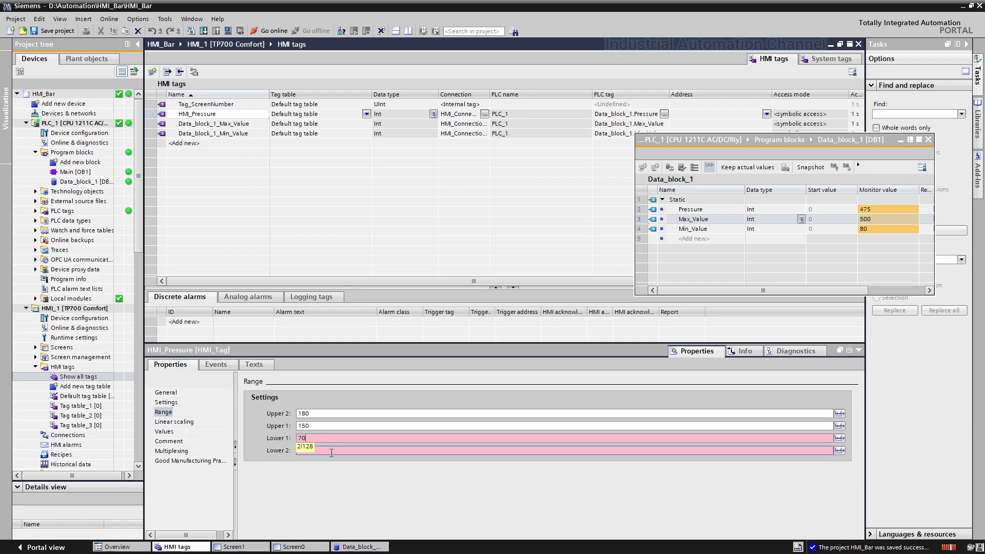
click(332, 450)
text(20)
key(Return)
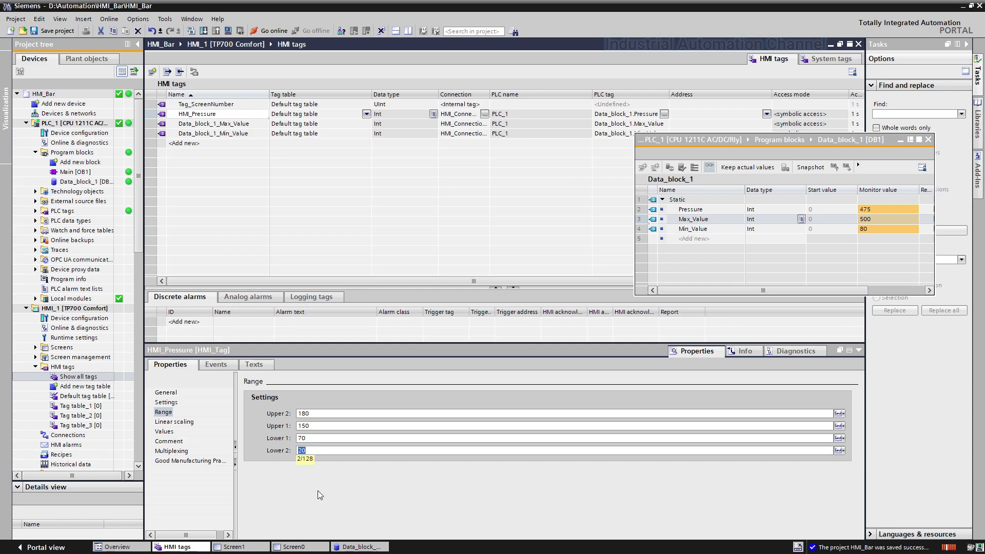
- Back on Screen0, set the slider's Lower 2 range colour to light cyan (204,255,255)
click(227, 547)
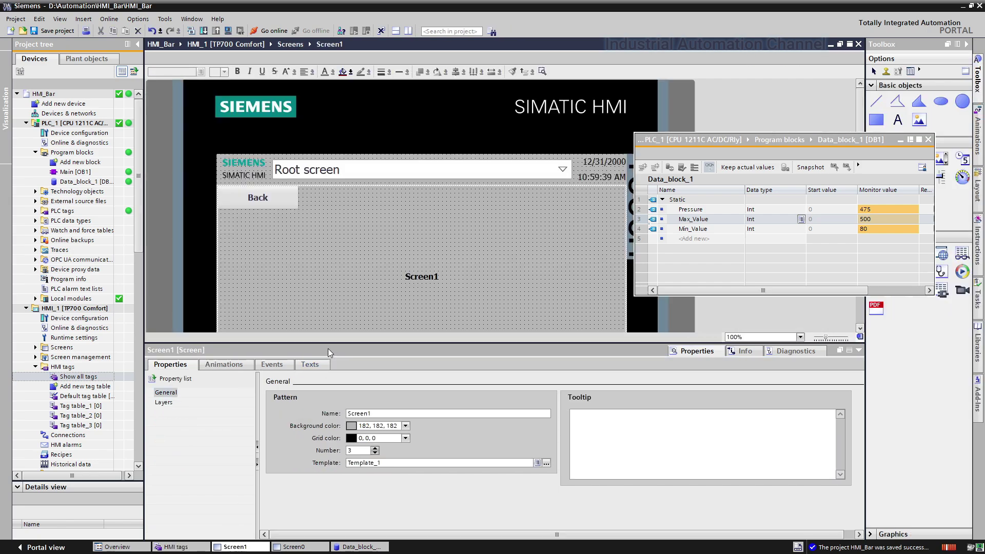
click(293, 547)
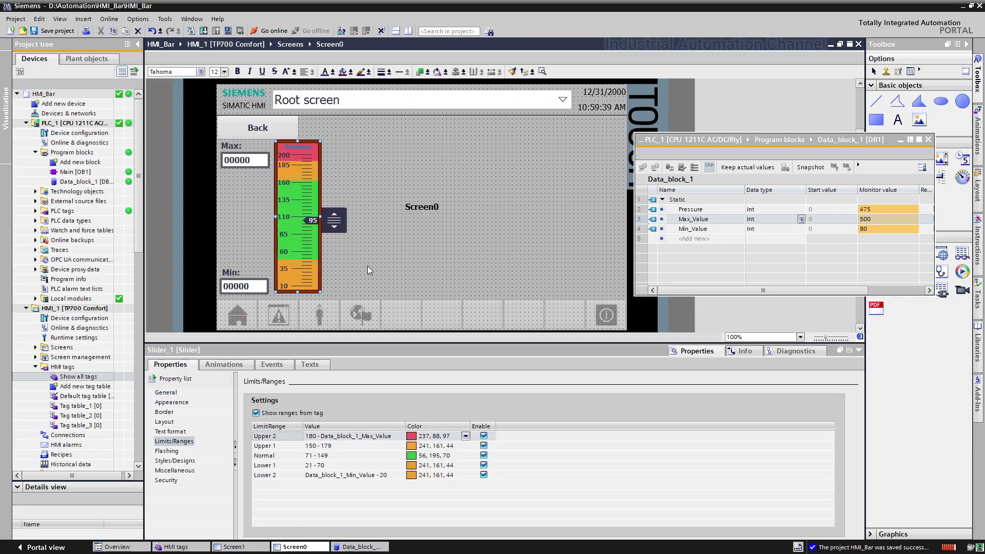
click(315, 446)
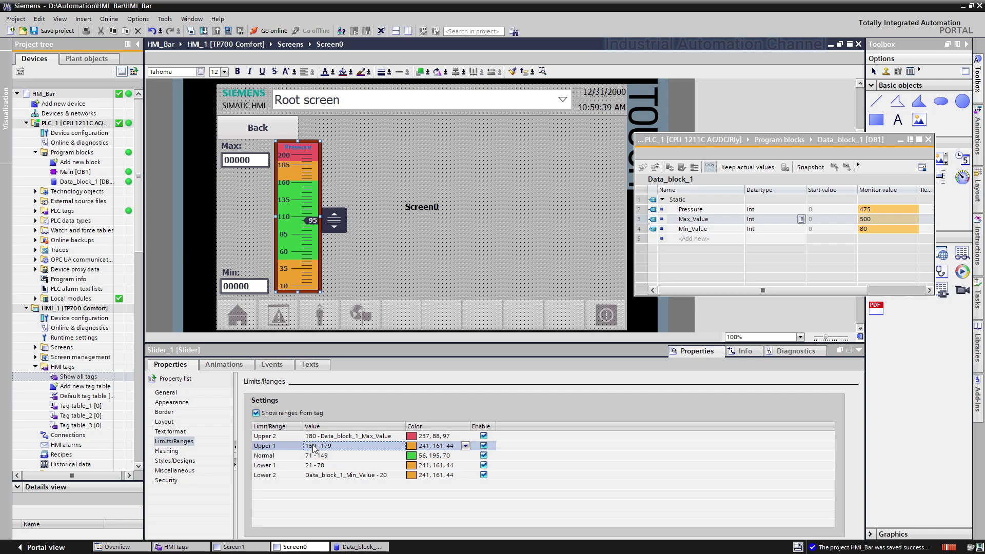
click(464, 477)
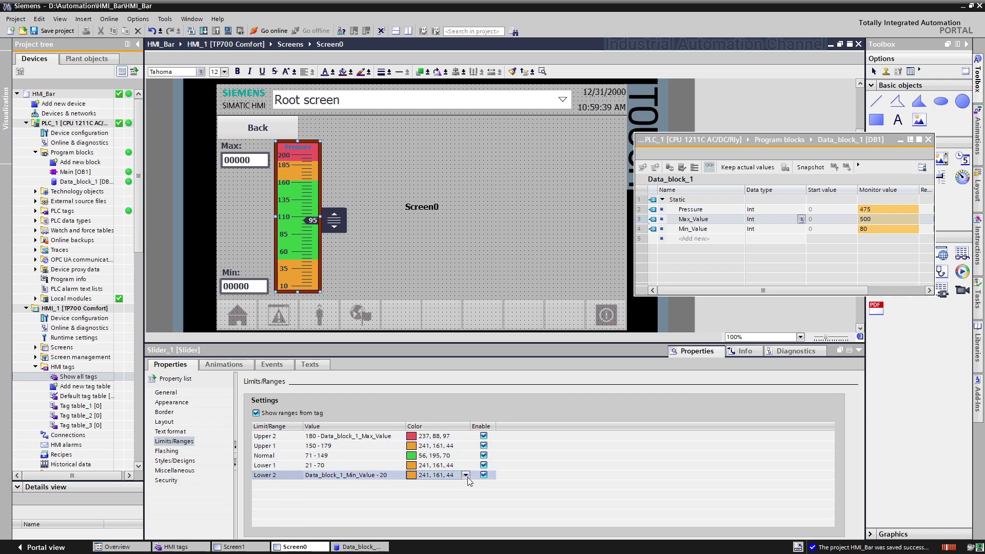
click(466, 476)
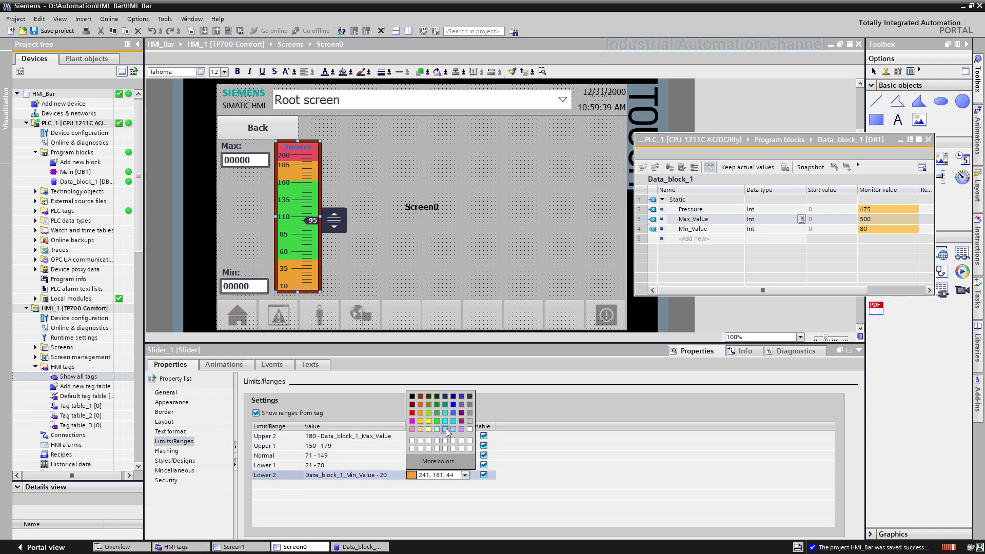
click(445, 429)
- Set the Lower 1 range colour to cyan (0,255,255) and select HMI_1
click(466, 466)
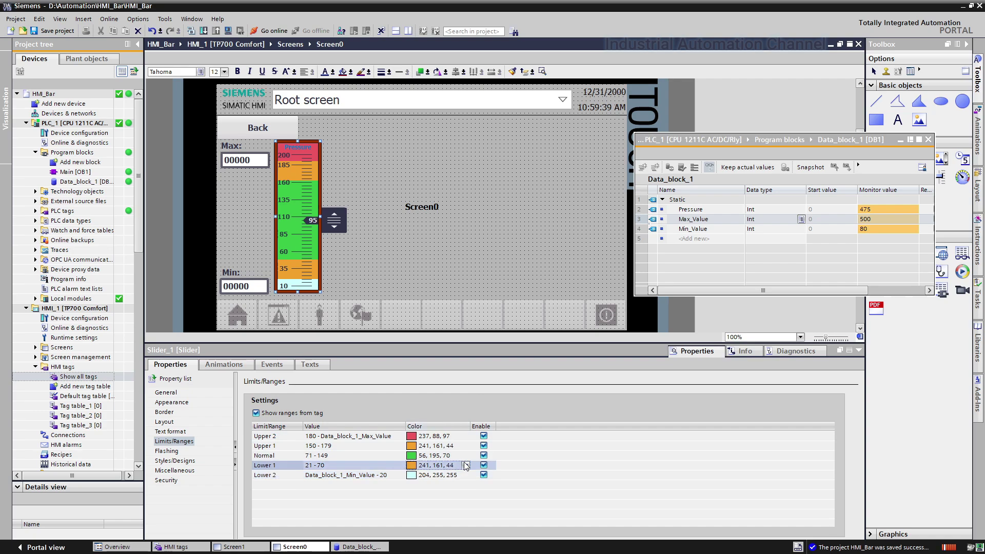
click(465, 465)
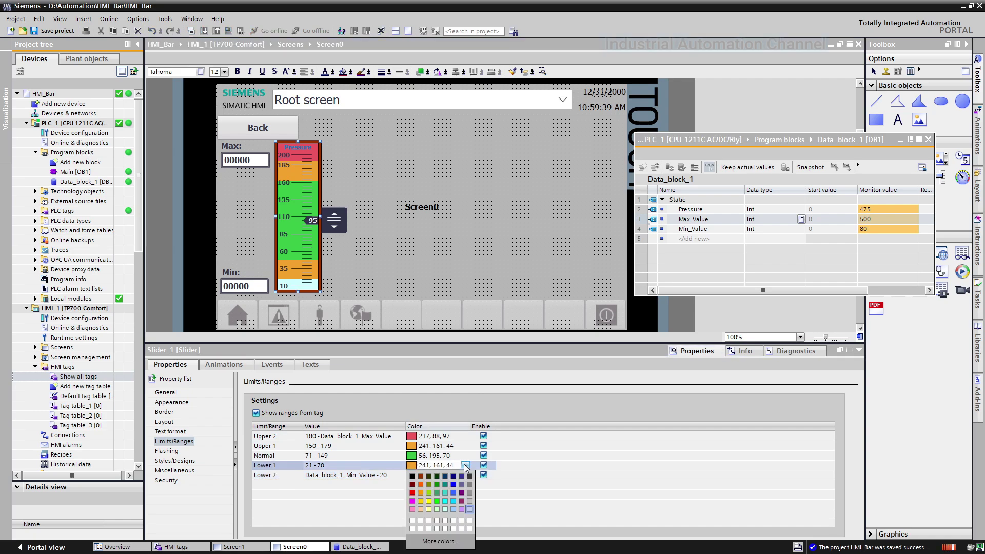
click(446, 501)
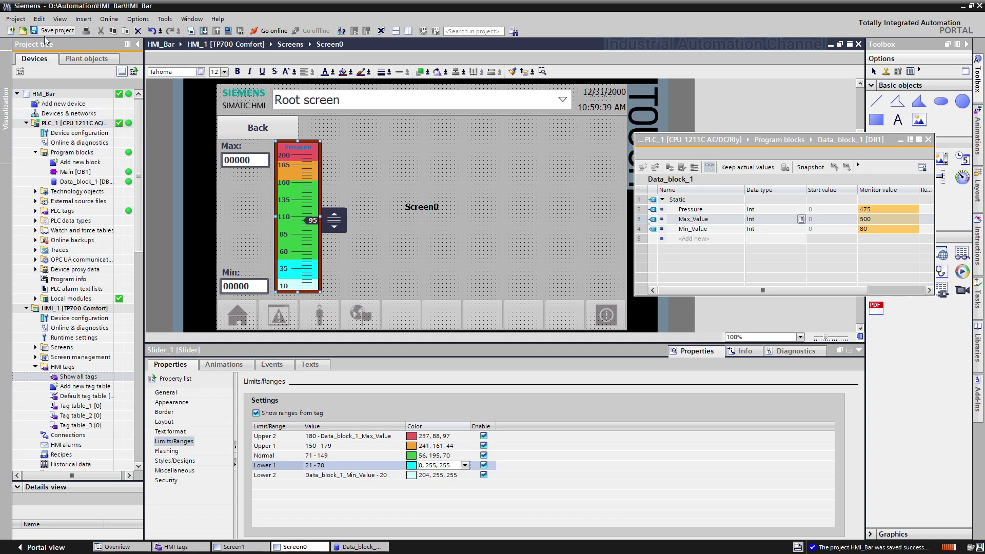
click(71, 309)
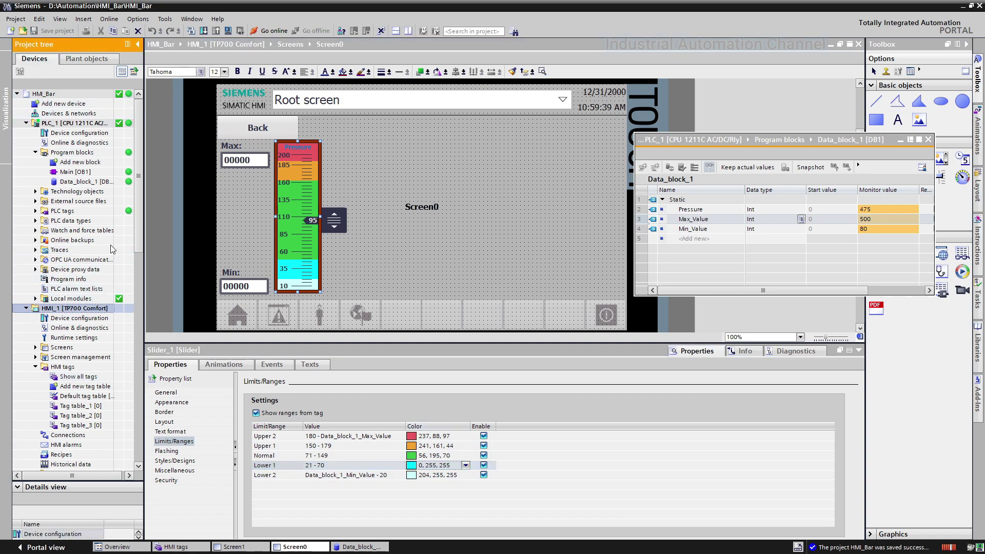
- Launch the runtime simulation, open Screen0 and dismiss the PowerTags warning
click(226, 31)
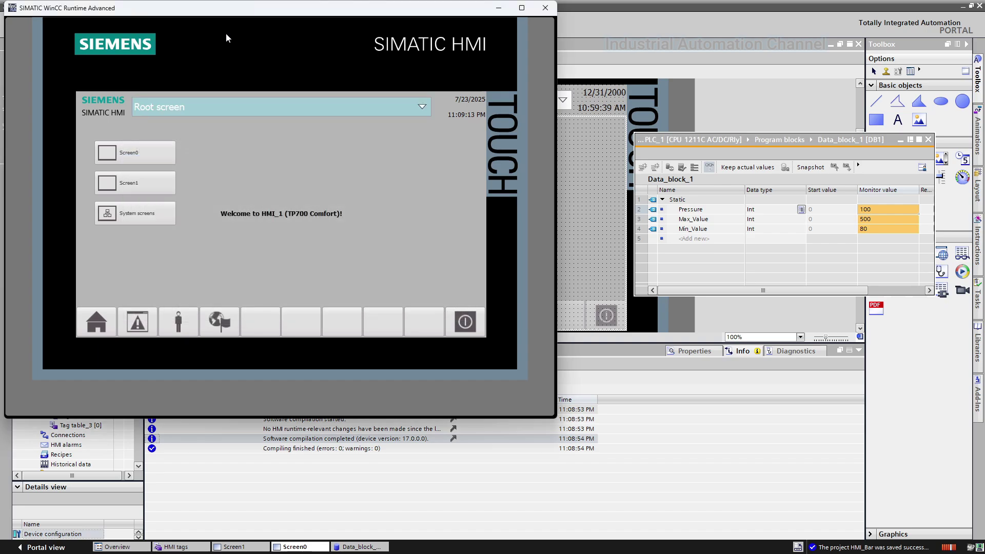
click(138, 153)
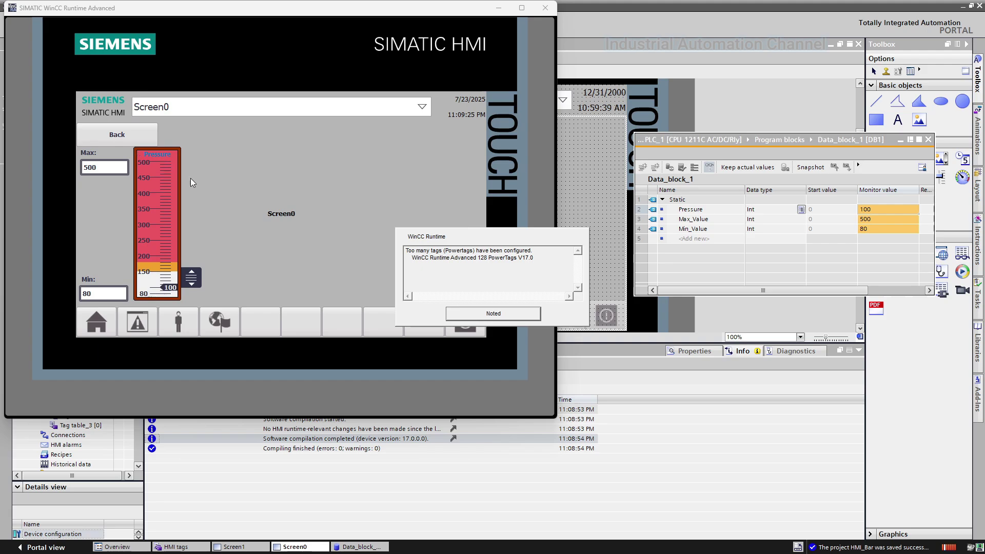
click(492, 315)
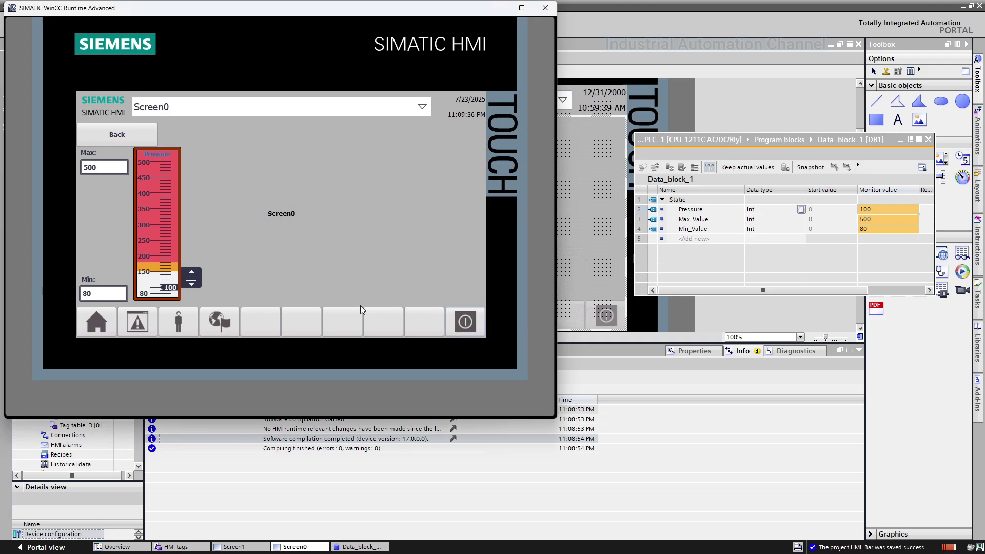
- Enter a Min limit of 10 and a Max limit of 200 via the keypad
click(120, 287)
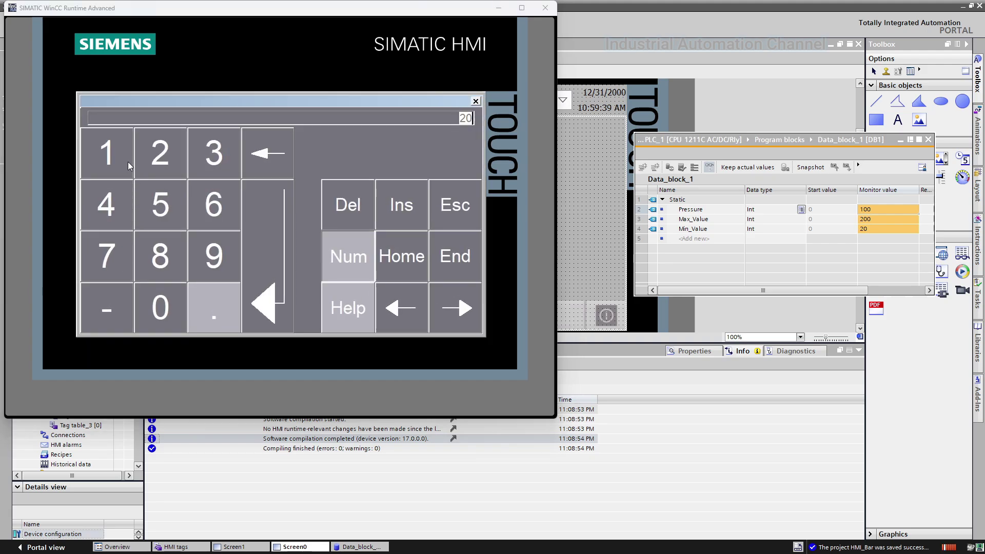
click(128, 162)
click(160, 297)
click(266, 282)
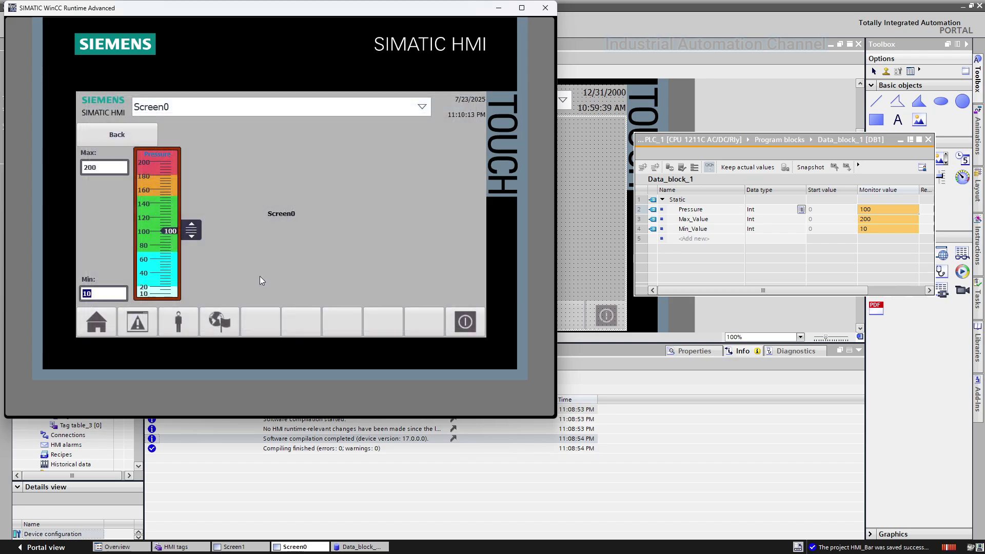
click(122, 169)
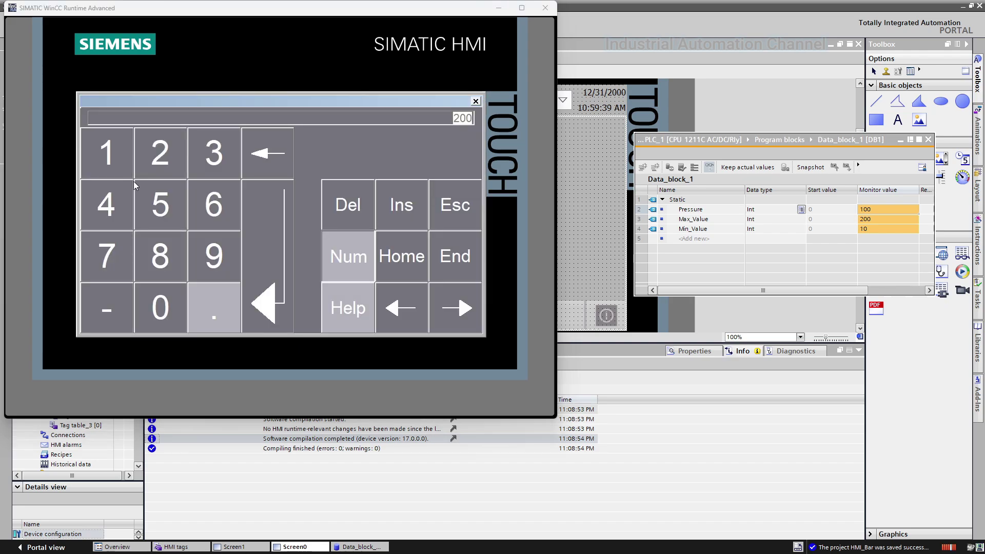
click(257, 244)
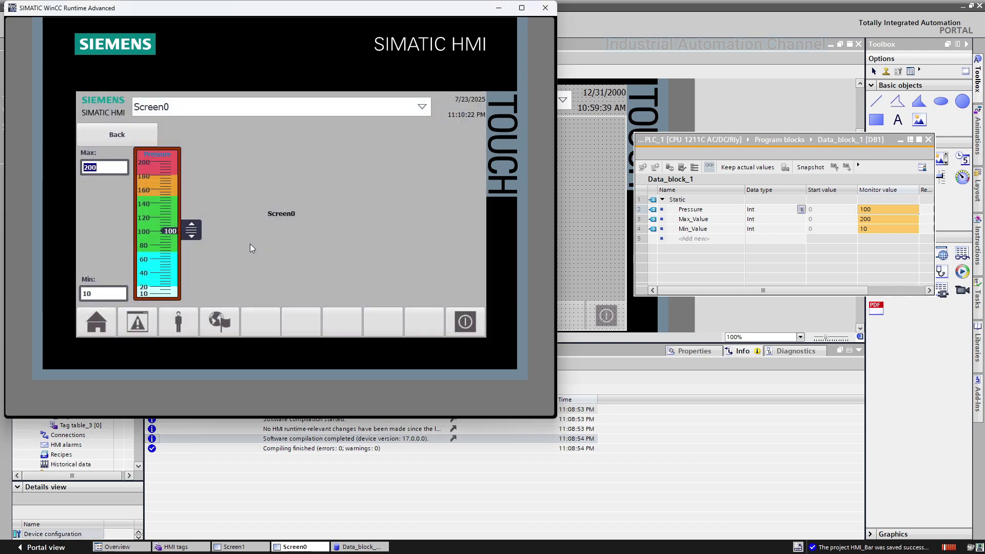
- Drag Pressure between the low range and 180 to test the limit events
drag(194, 228, 197, 289)
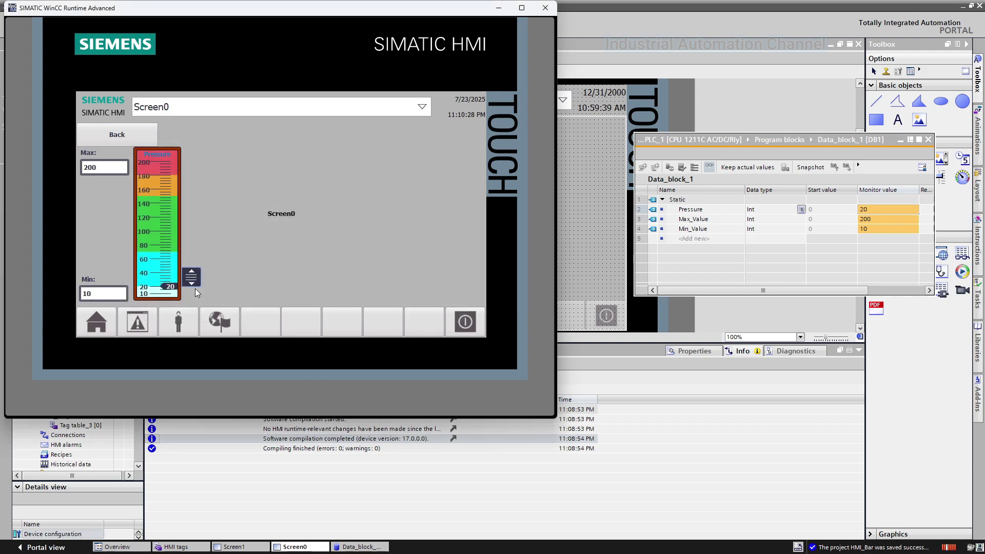
drag(195, 289, 198, 193)
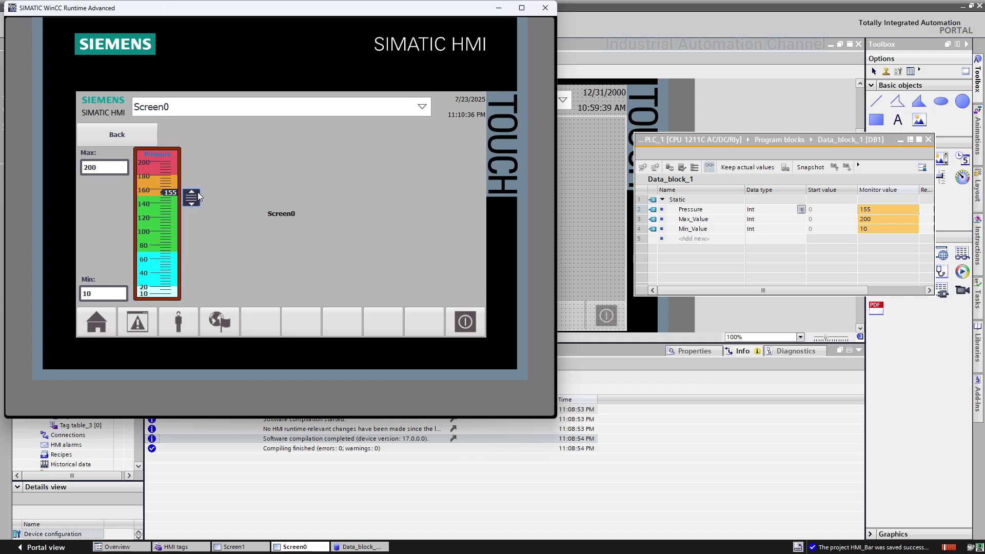
drag(198, 192, 201, 175)
drag(192, 191, 194, 287)
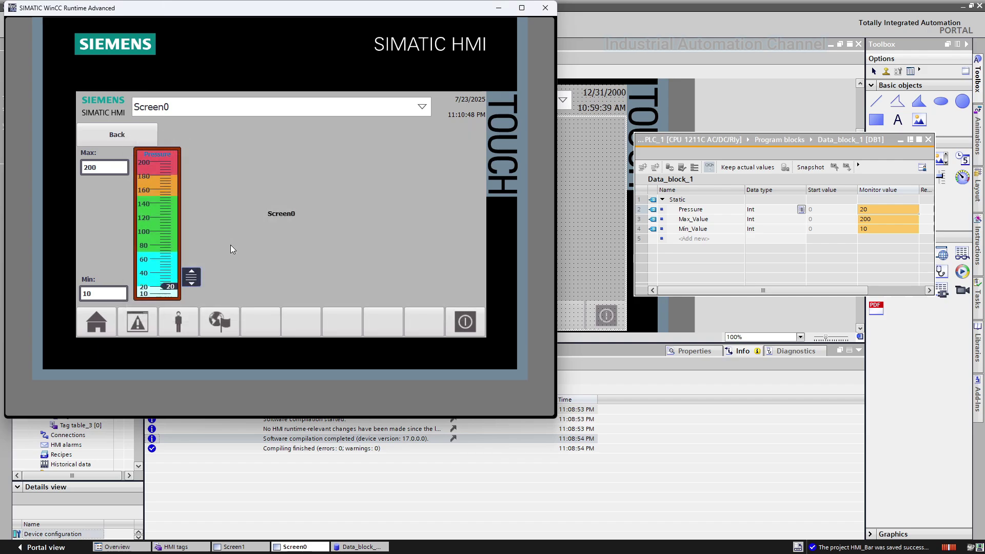
drag(195, 273, 194, 177)
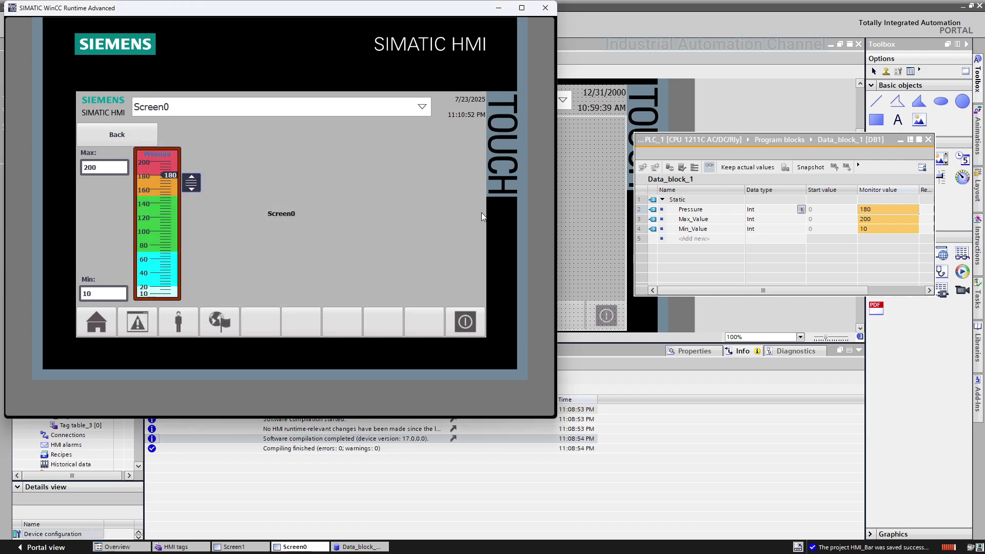
click(587, 242)
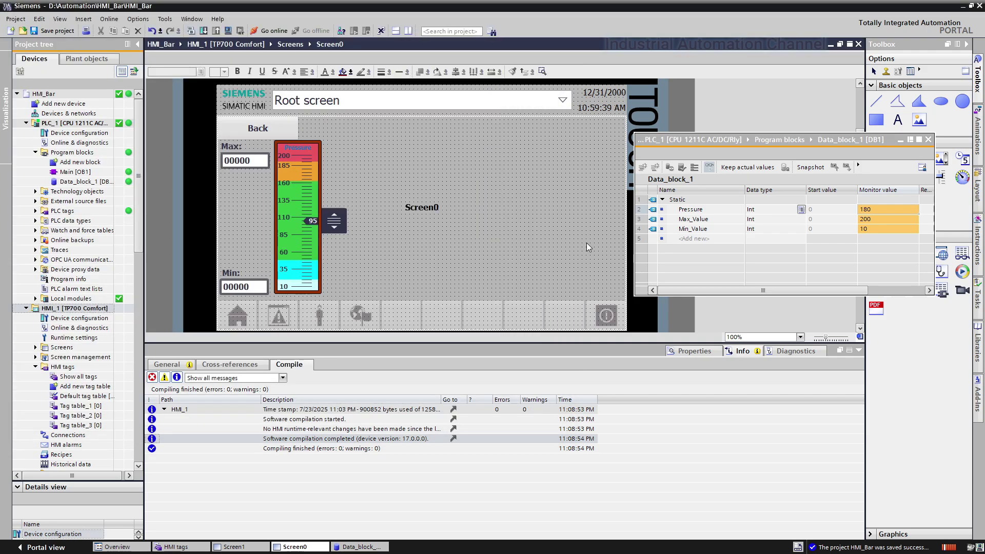
- Review the Pressure slider's Flashing, Styles/Designs, Miscellaneous and Security properties
click(693, 351)
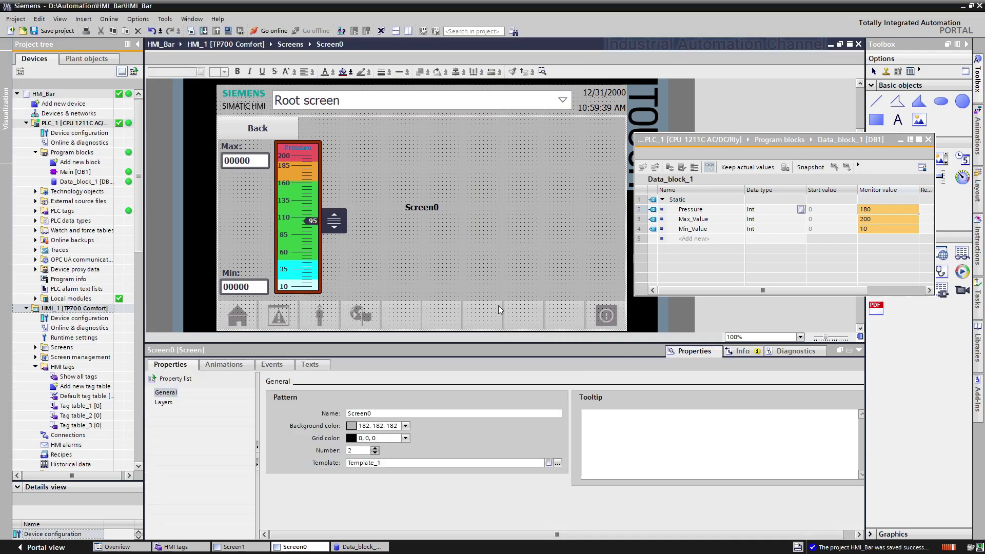
click(311, 250)
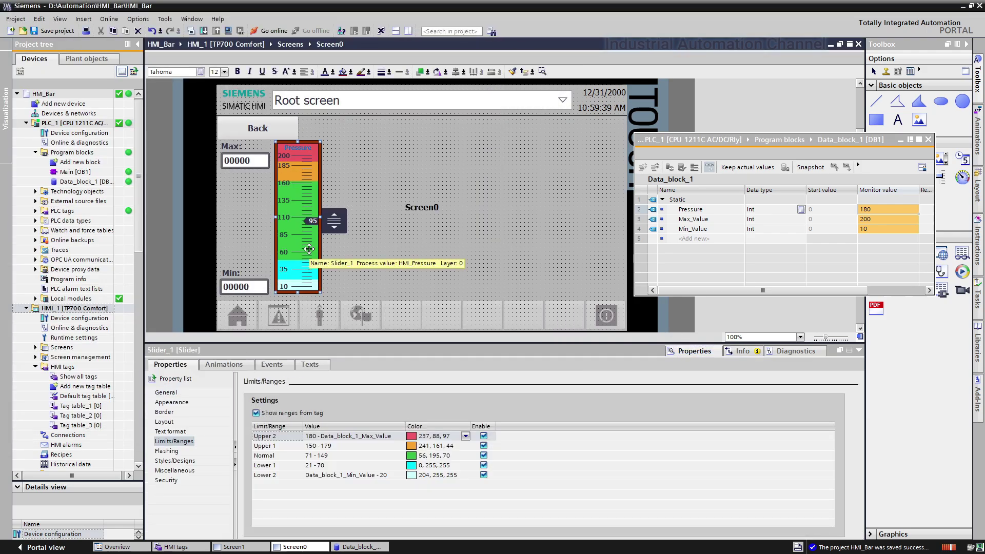
click(171, 452)
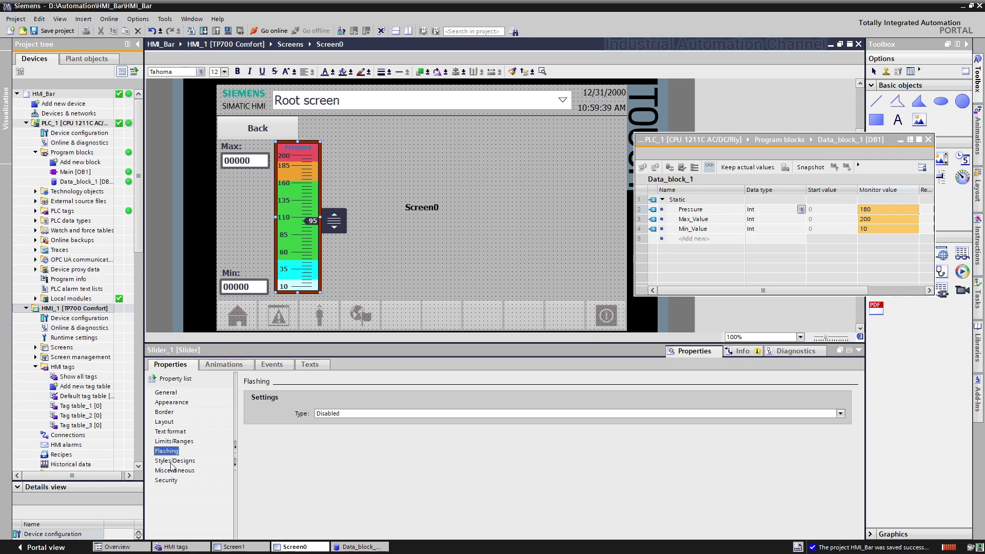
click(173, 461)
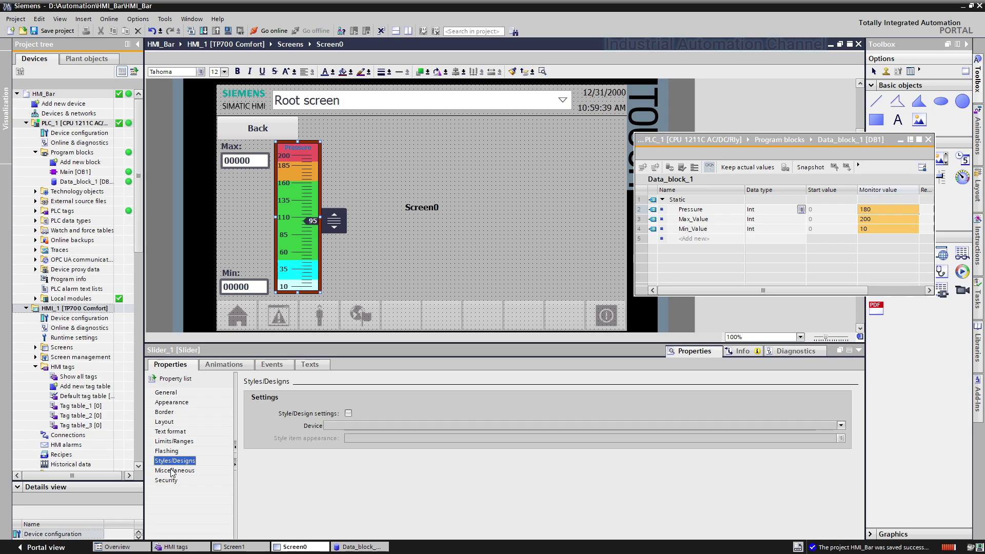
click(172, 472)
click(169, 481)
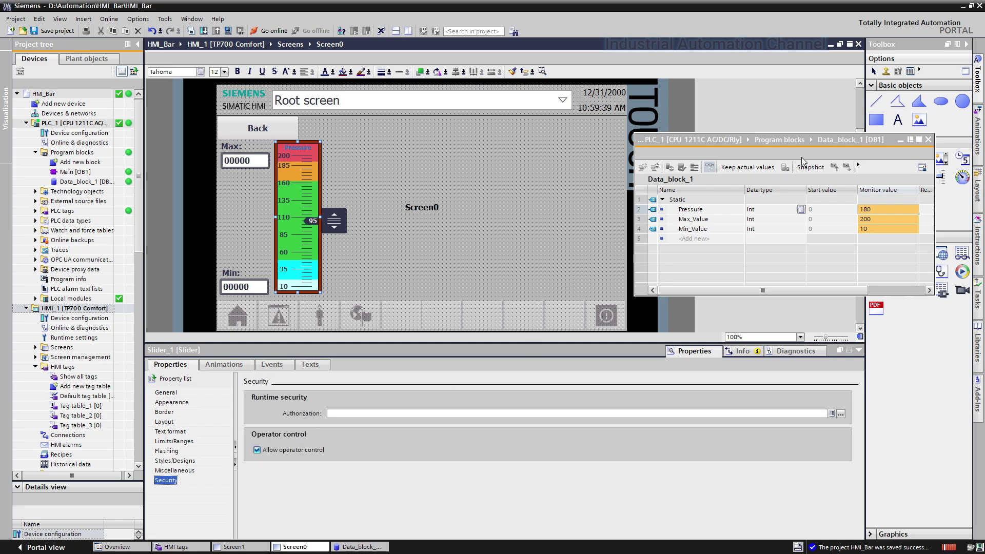
- Place a tall, widened bar beside the Pressure slider on Screen0
drag(839, 139, 759, 93)
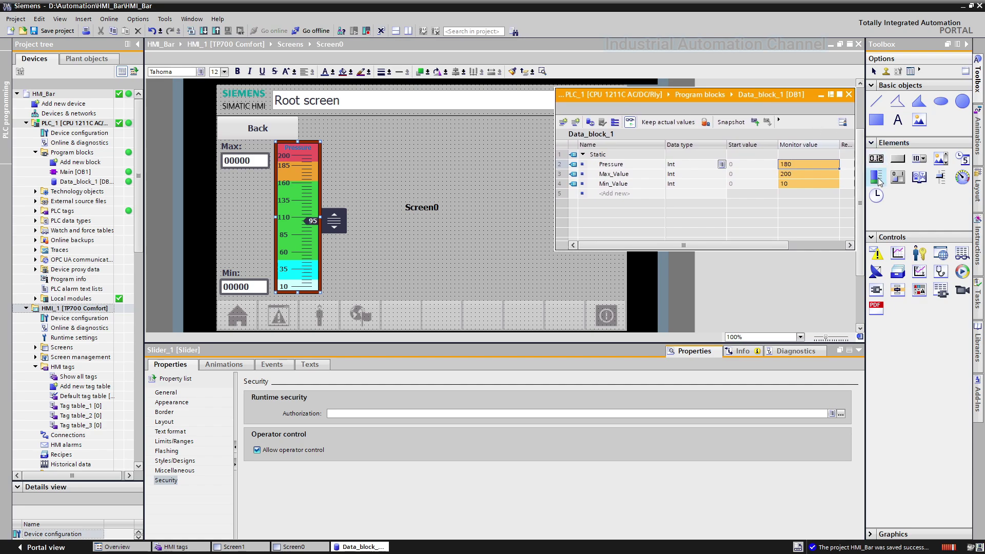
click(407, 142)
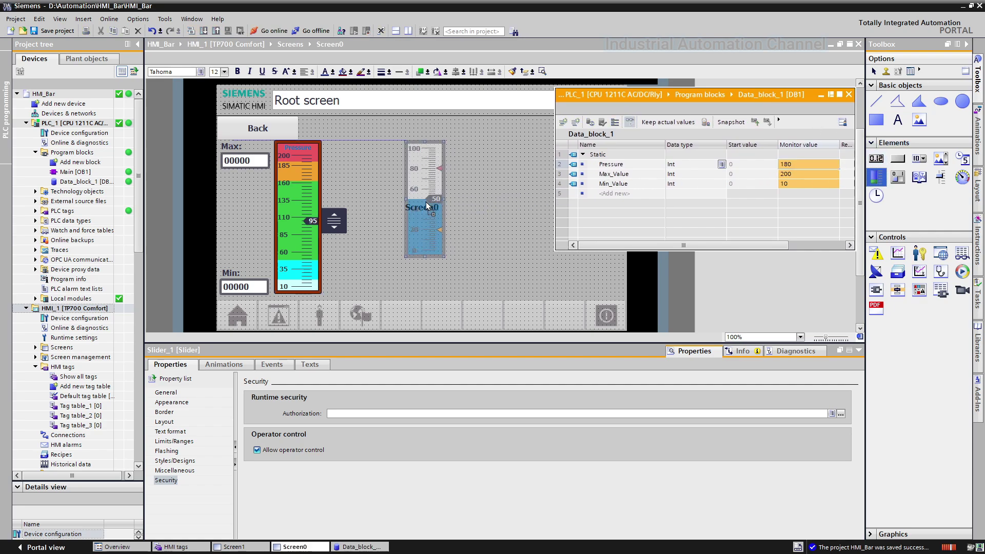
mouse_move(425, 257)
mouse_down()
mouse_move(424, 292)
mouse_move(392, 272)
mouse_up()
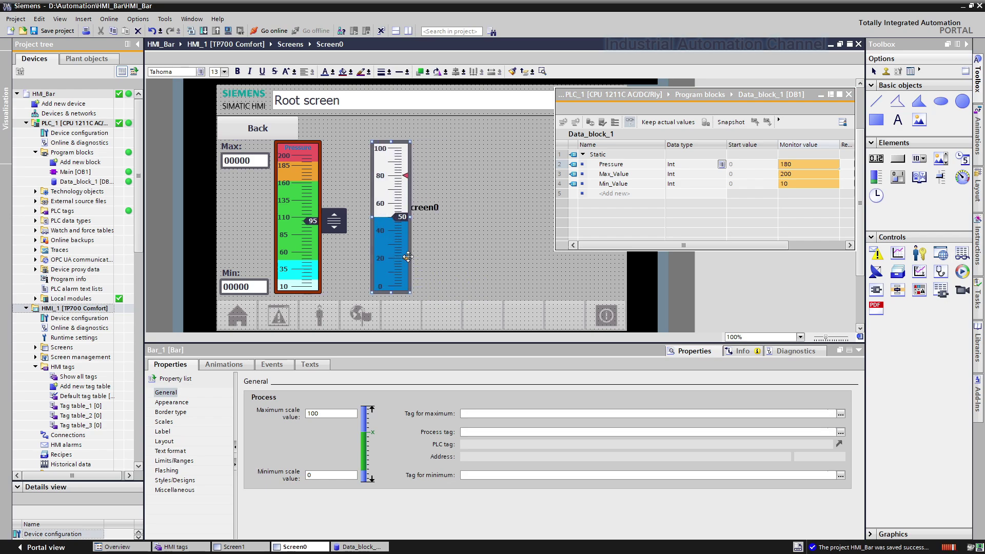
drag(411, 215, 421, 216)
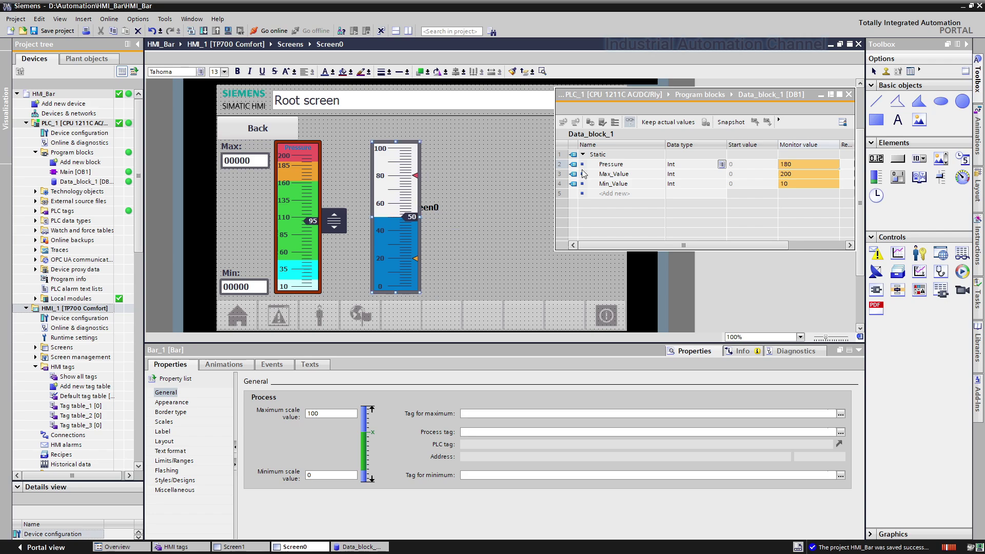
- Add a gauge to the right of the bar, enlarge it and nudge it into position
drag(963, 177, 493, 185)
drag(604, 111, 721, 116)
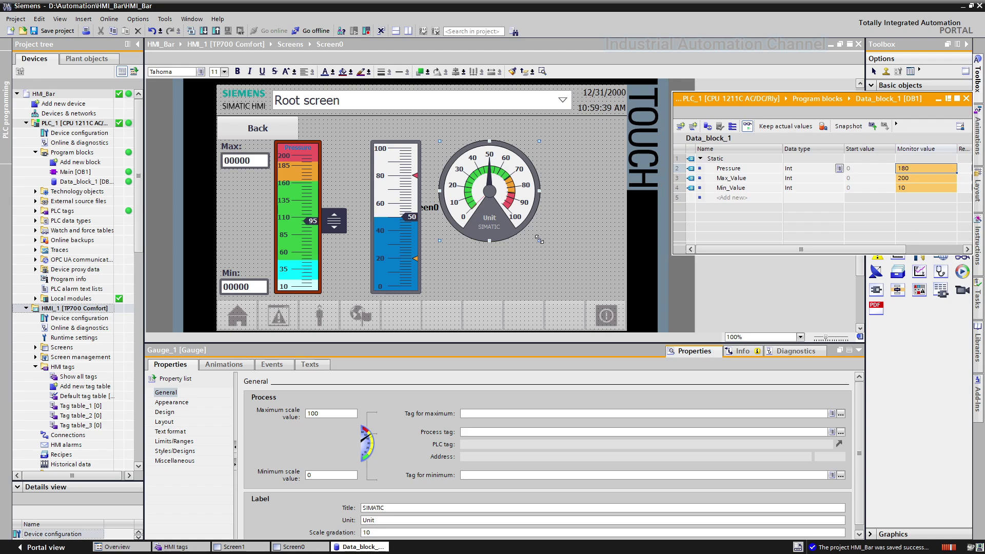
drag(539, 240, 622, 299)
drag(473, 233, 487, 232)
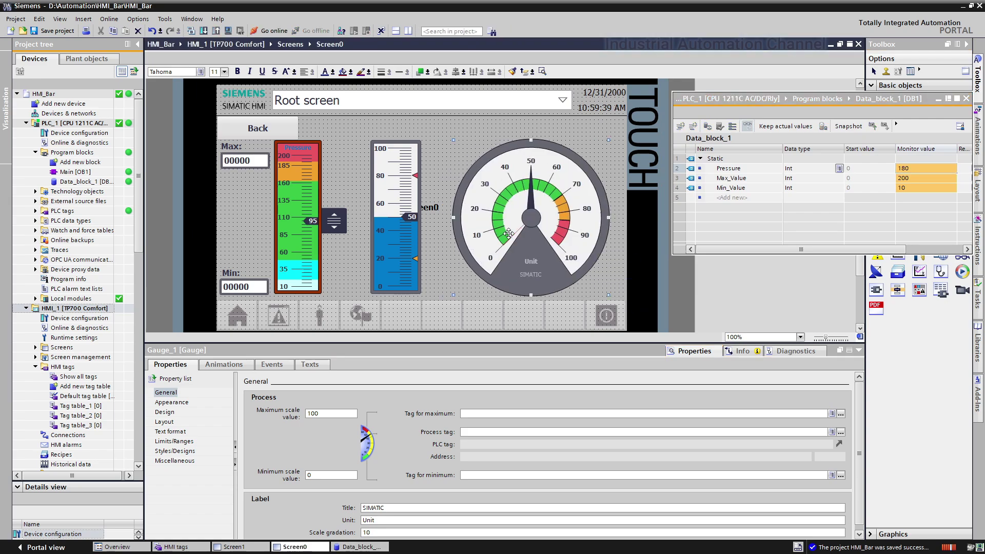
- Link Bar_1's maximum, process and minimum to Data_block_1_Max_Value, HMI_Pressure and Data_block_1_Min_Value
click(389, 236)
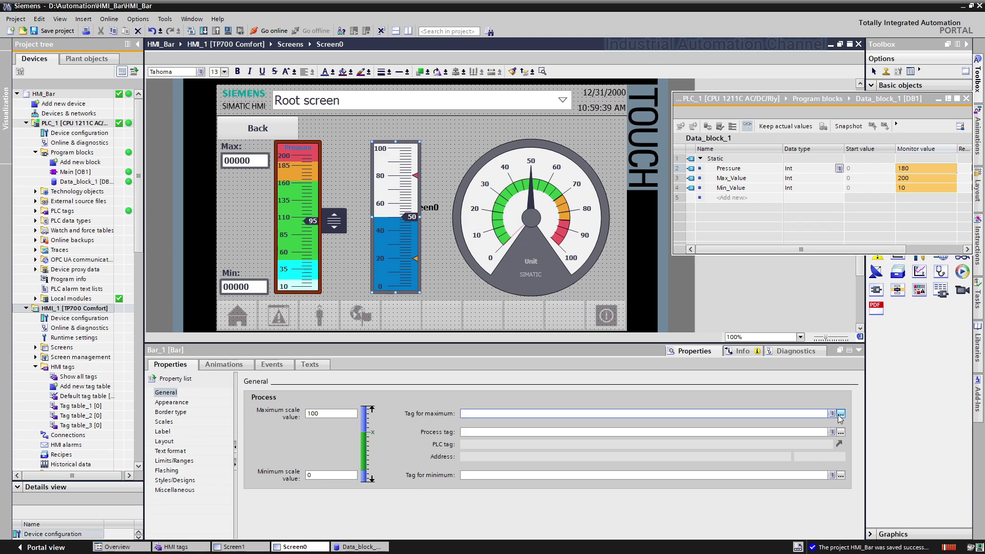
click(842, 414)
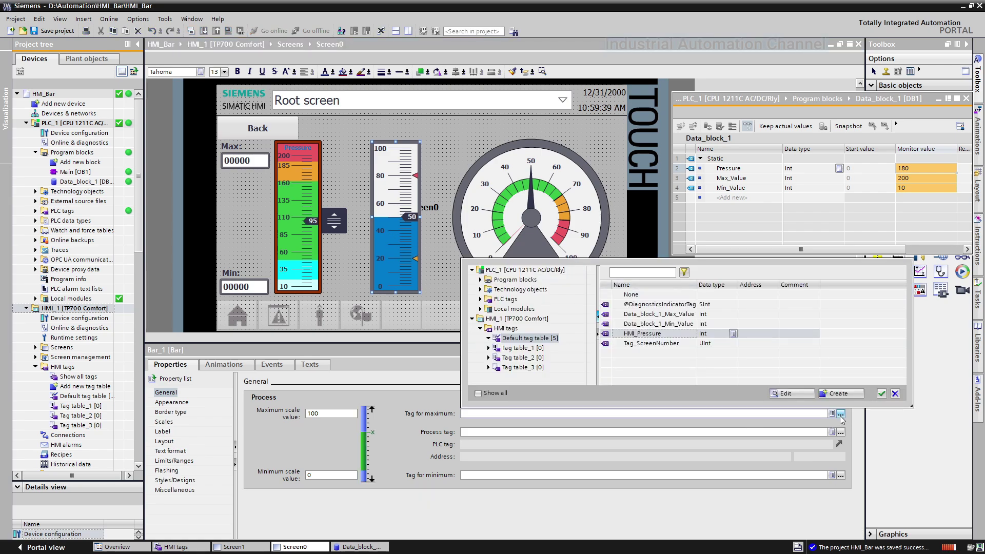
click(668, 315)
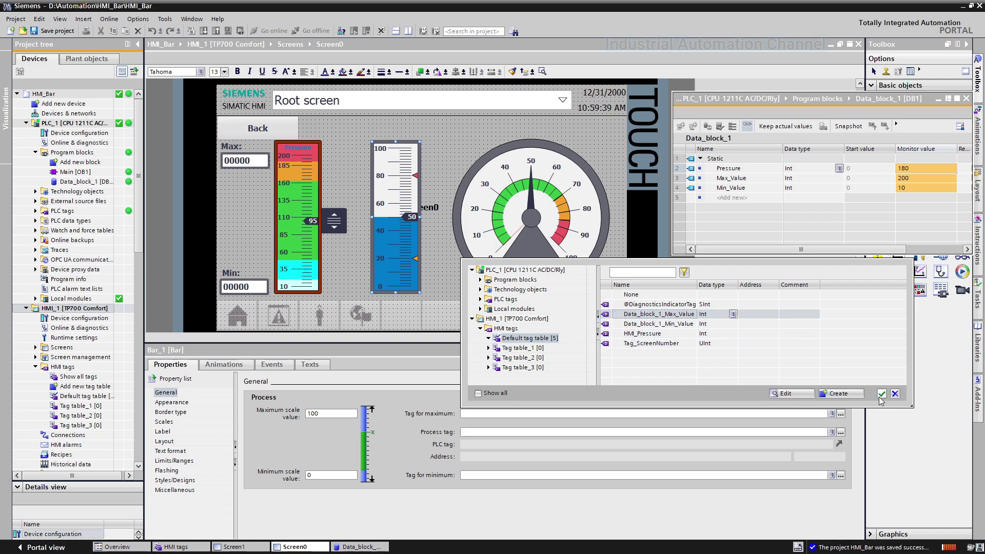
click(855, 394)
click(841, 433)
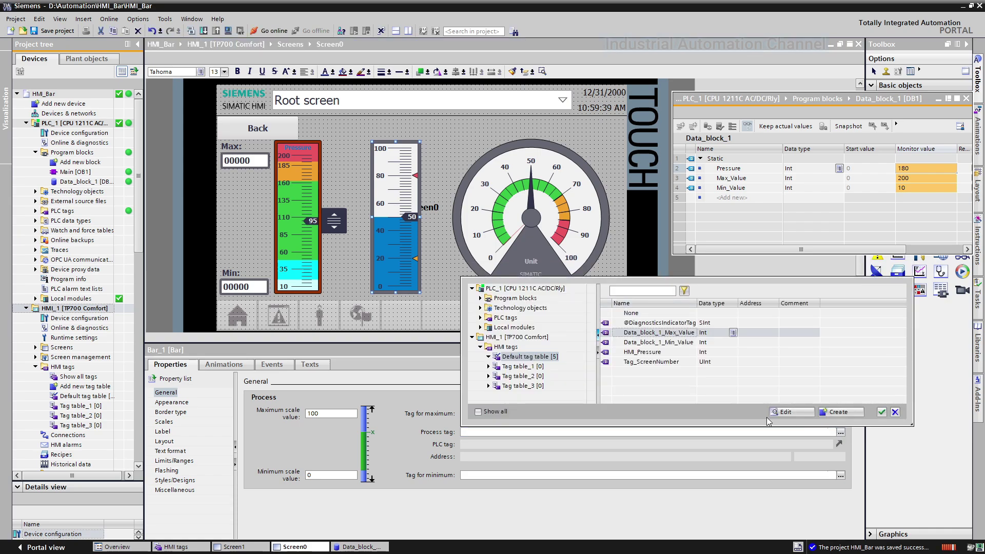
double_click(655, 352)
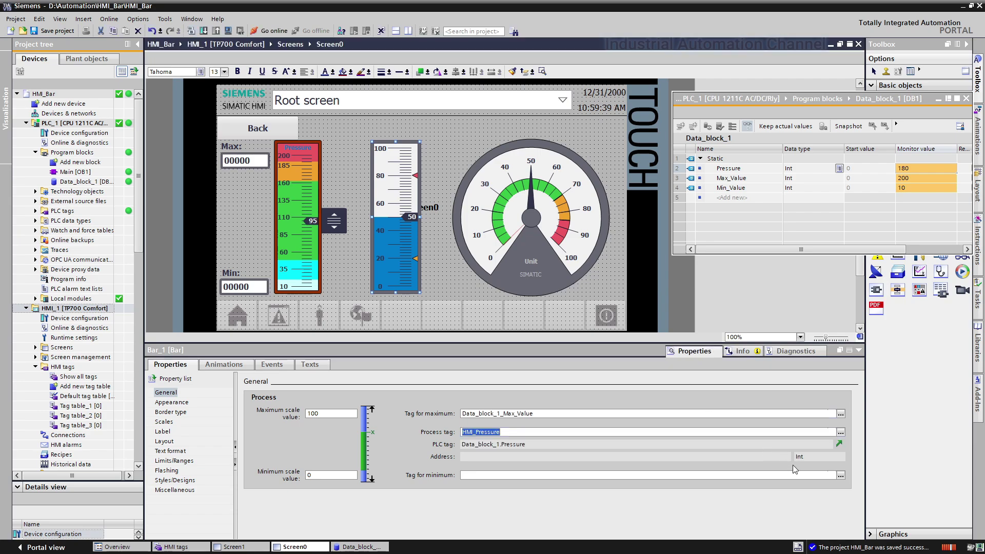
click(840, 475)
double_click(654, 385)
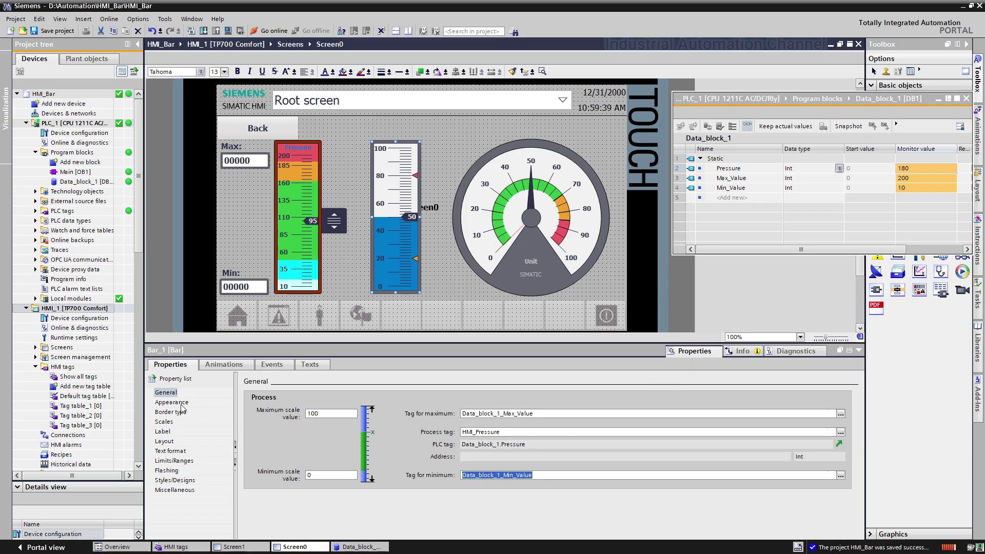
click(180, 403)
- Give the bar's scale 6 divisions with every mark labelled
click(180, 412)
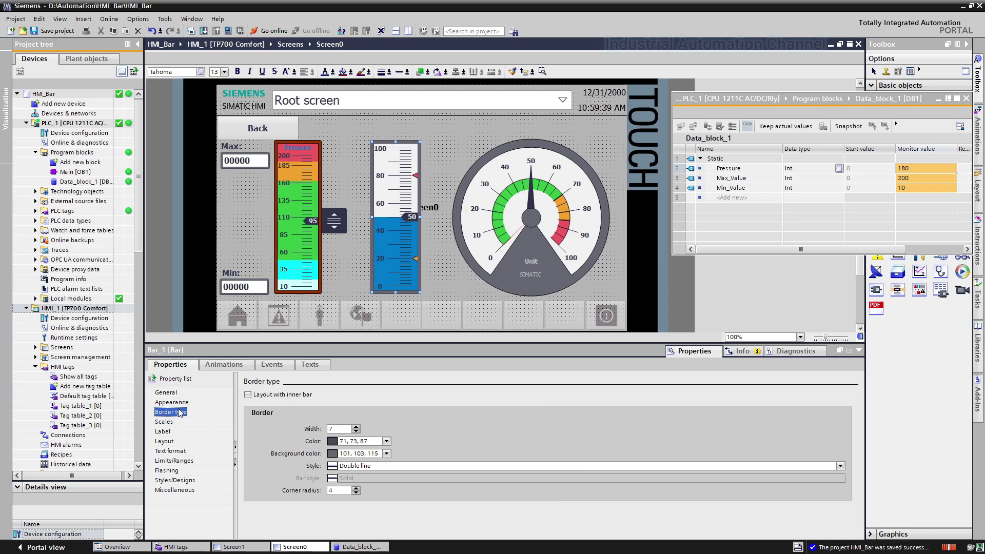
click(173, 424)
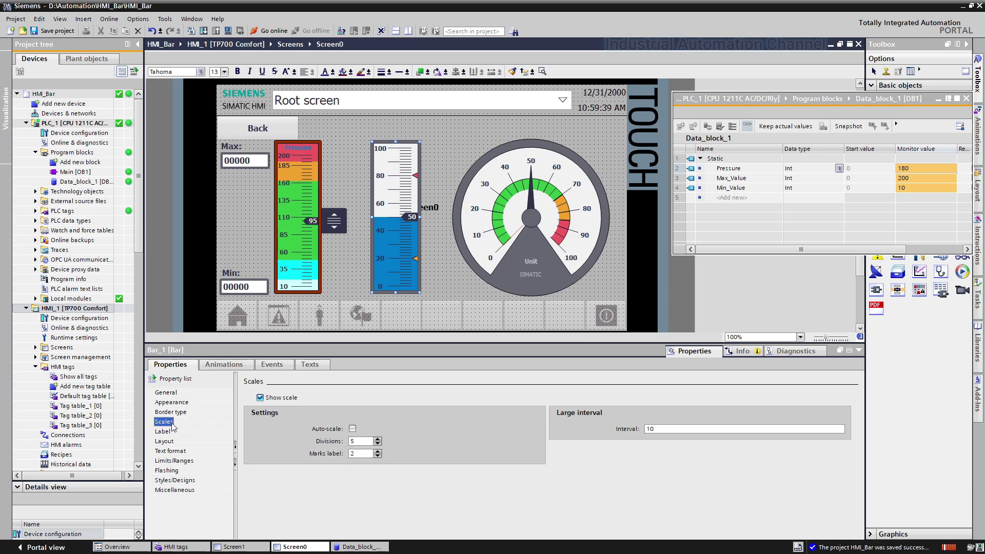
click(378, 439)
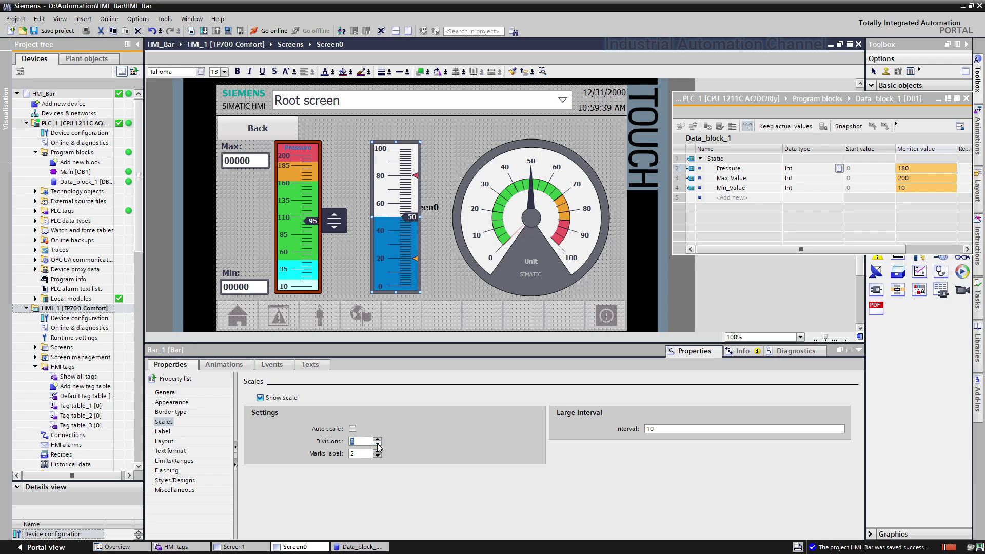
click(378, 446)
click(377, 456)
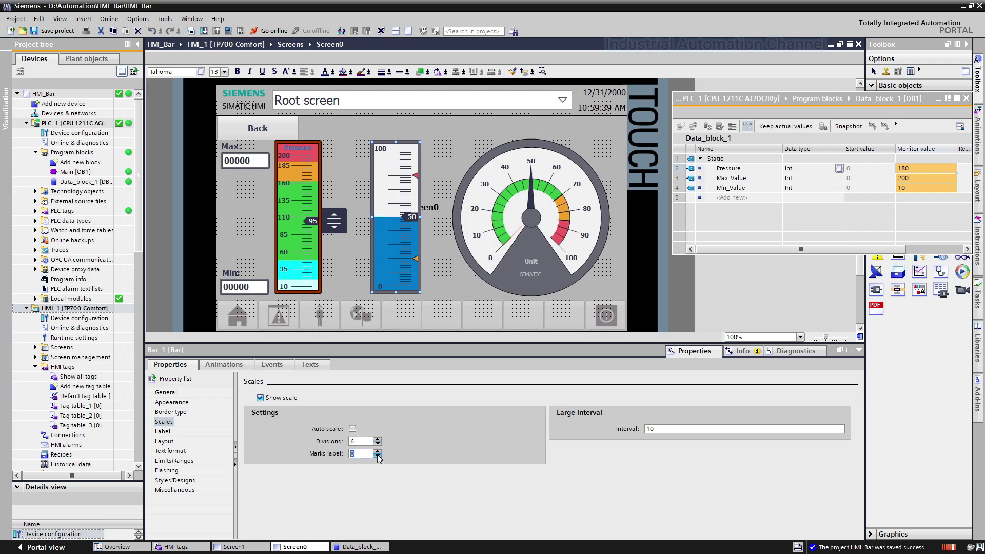
click(378, 452)
click(377, 452)
click(378, 456)
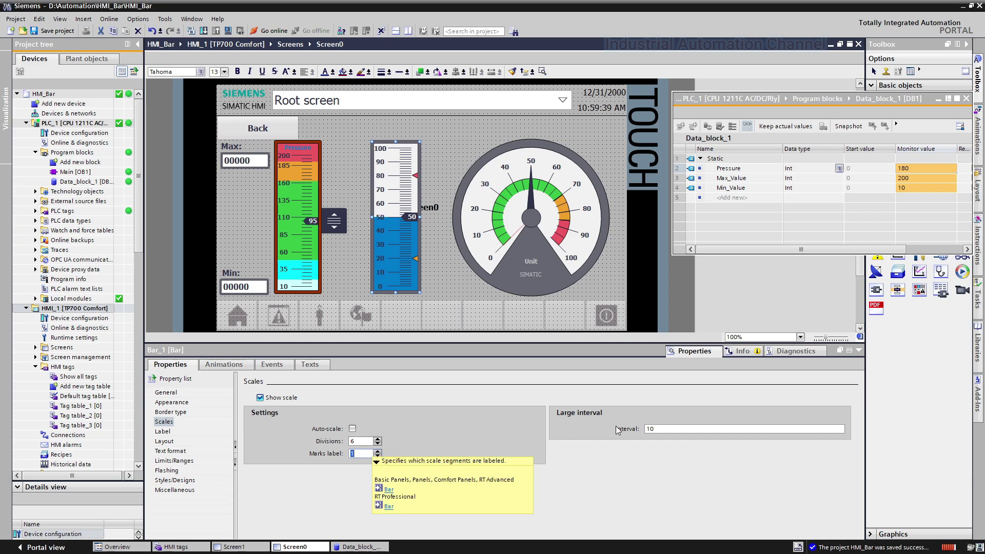
- Set the bar's large scale interval to 10
double_click(656, 429)
text(5)
key(Return)
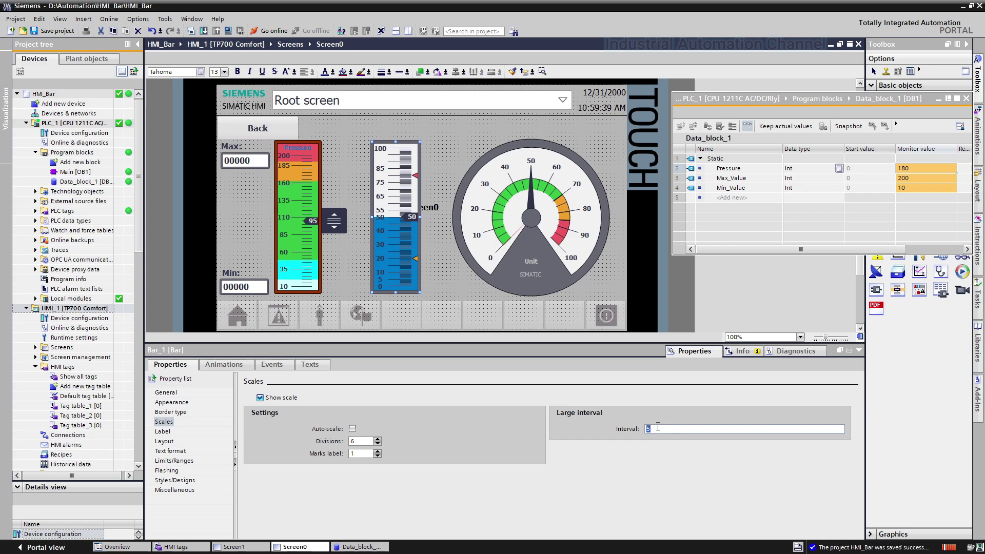
text(15)
key(Return)
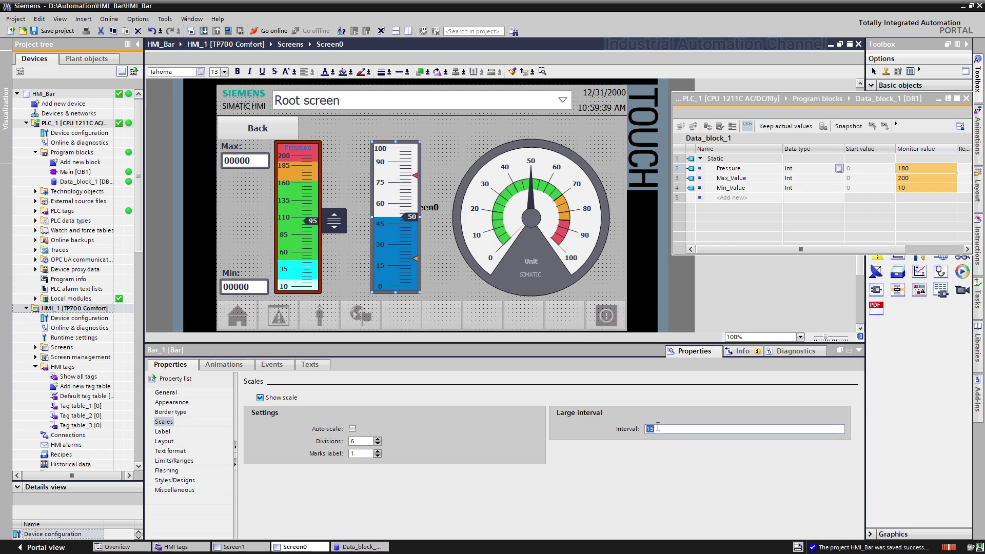
text(10)
key(Return)
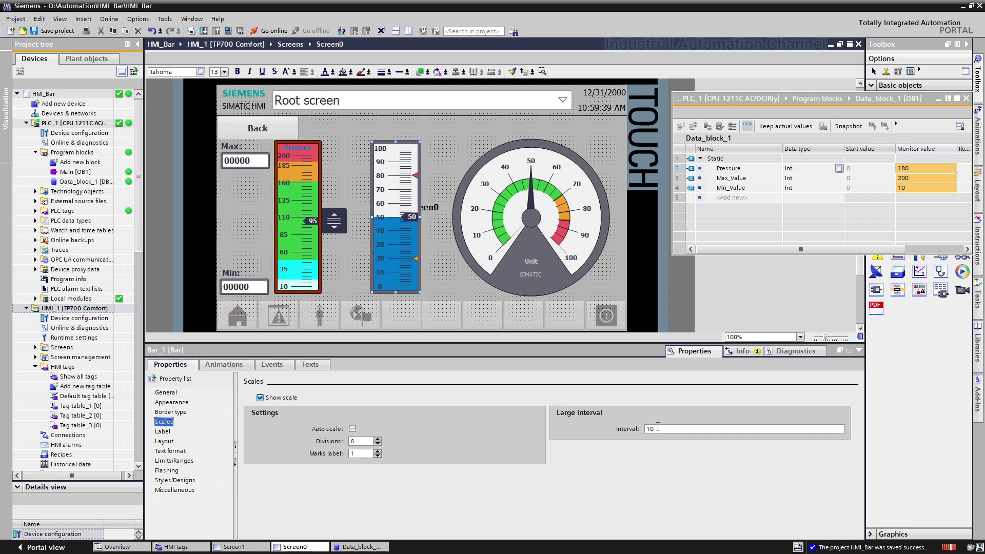
- Set the bar's scale unit label to Bar
click(165, 433)
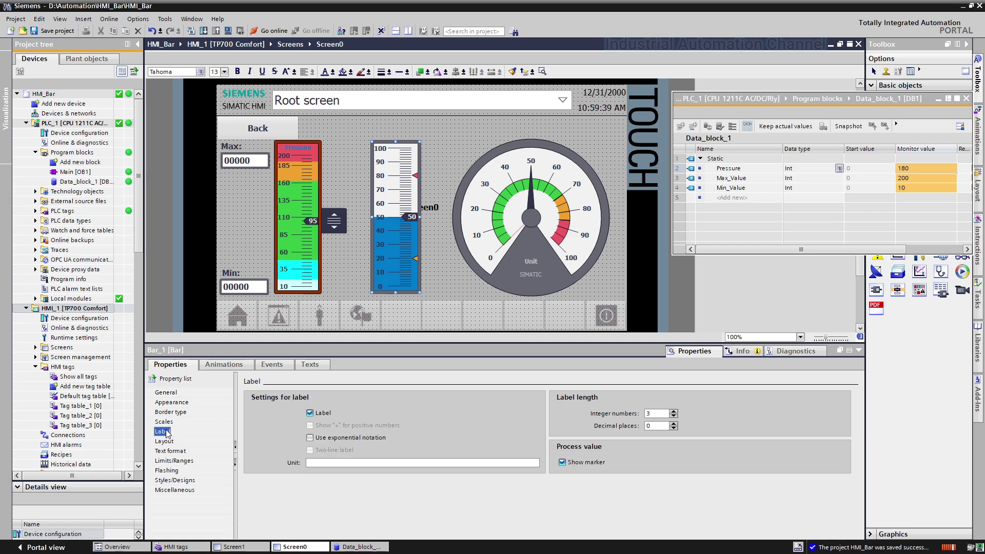
click(333, 463)
text(Bar)
click(512, 252)
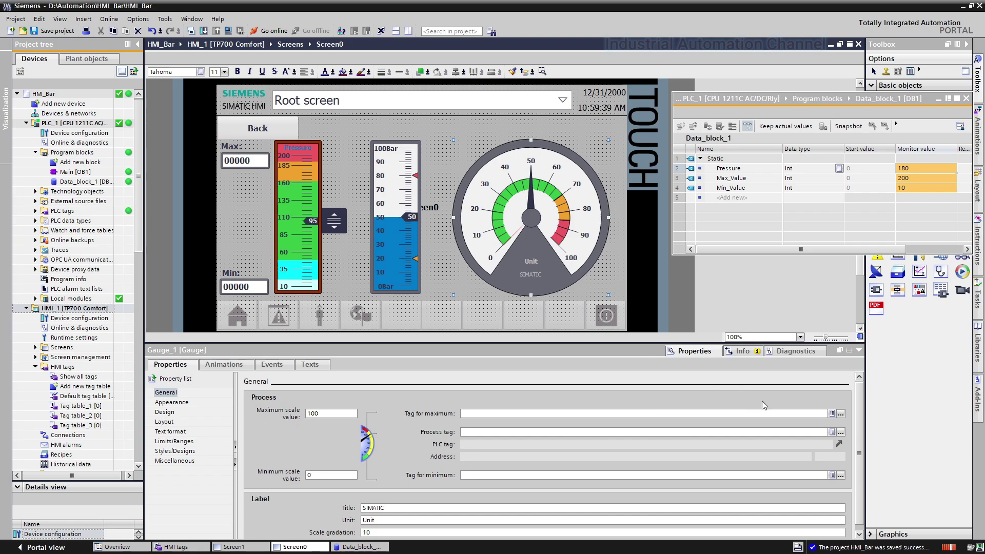
- Link Gauge_1's max, process and min to Data_block_1_Max_Value, HMI_Pressure and Data_block_1_Min_Value
click(841, 414)
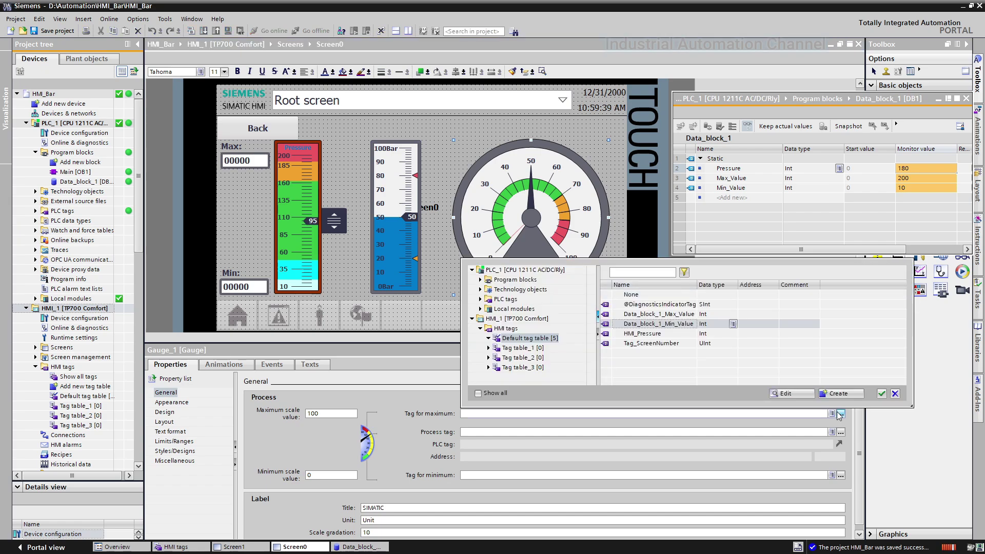
double_click(675, 313)
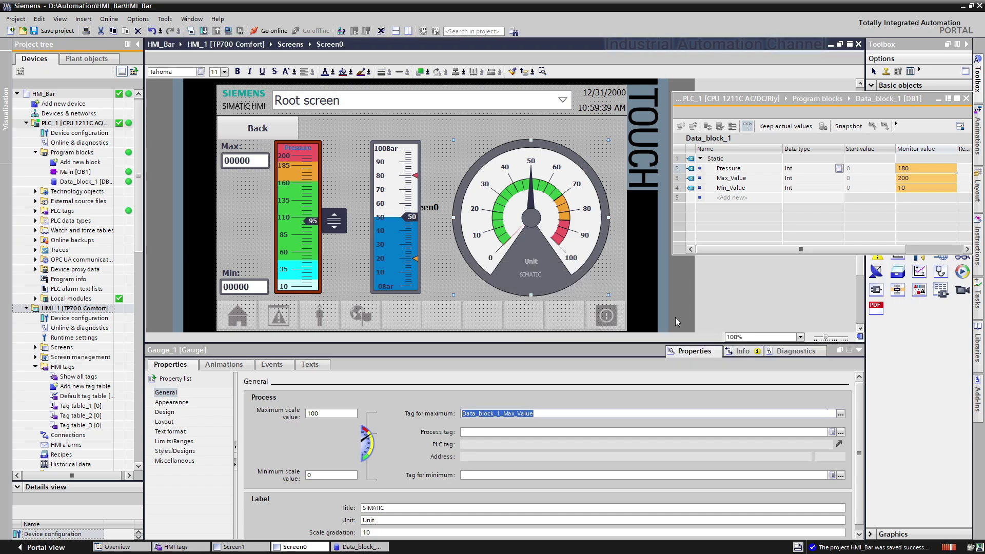
click(841, 432)
double_click(648, 353)
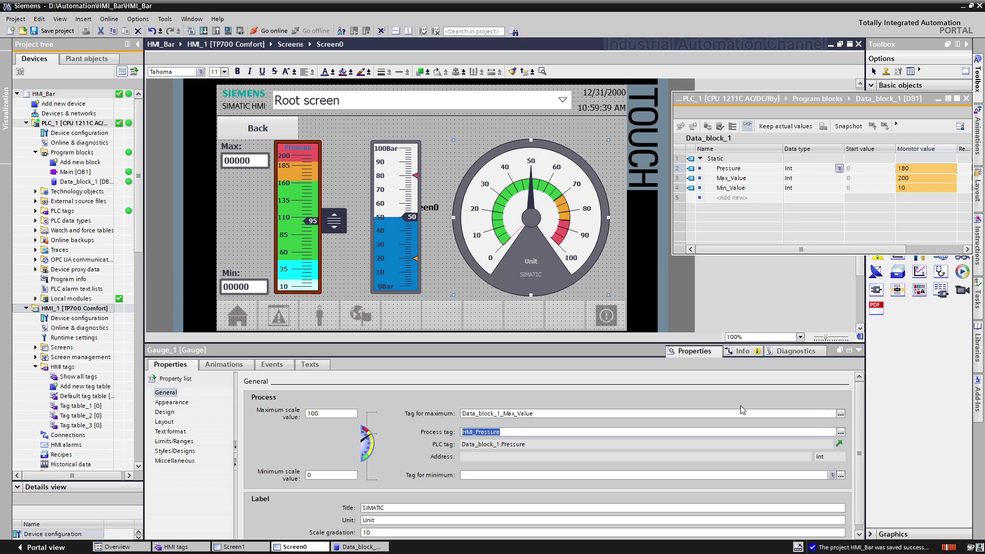
click(840, 475)
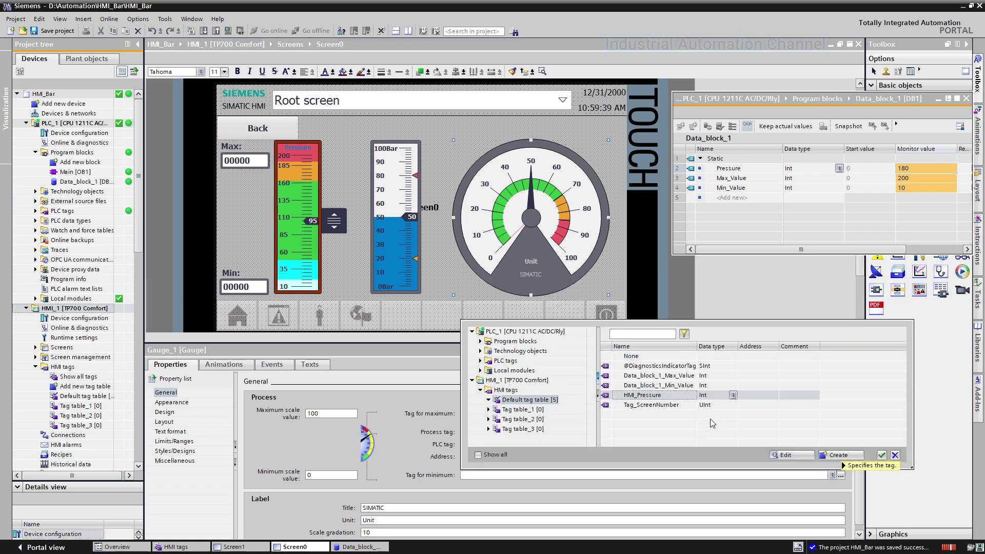
double_click(639, 385)
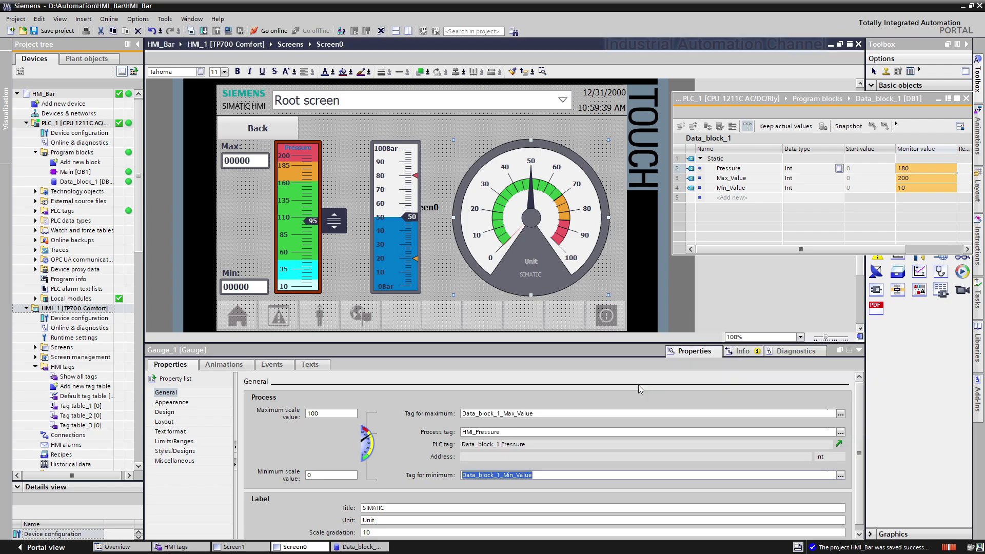
- Title the gauge Pressure with unit Bar
click(444, 508)
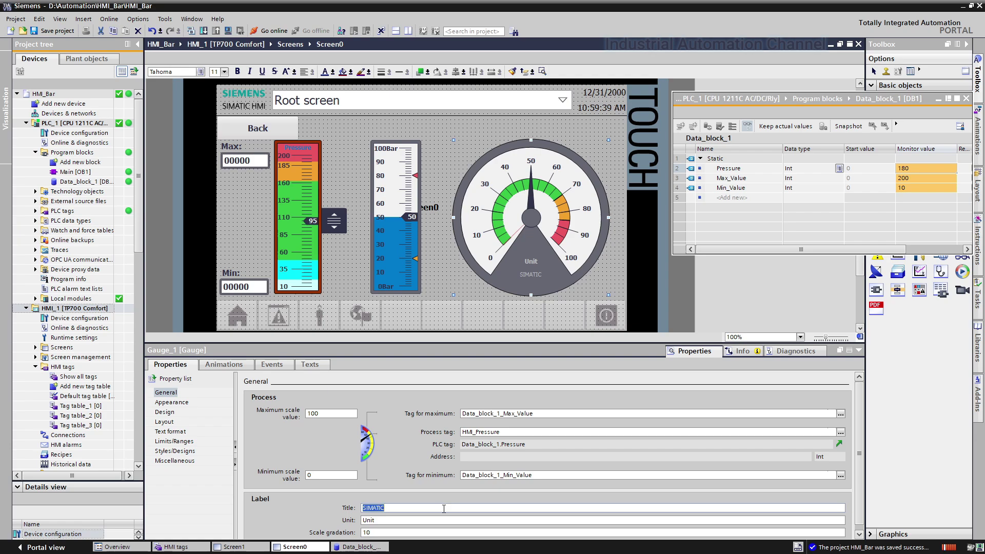
text(Pressure)
click(444, 517)
text(Bar)
click(447, 532)
- Set the gauge's scale gradation to 10
double_click(447, 532)
text(5)
key(Return)
text(15)
key(Return)
key(BackSpace)
text(0)
key(Tab)
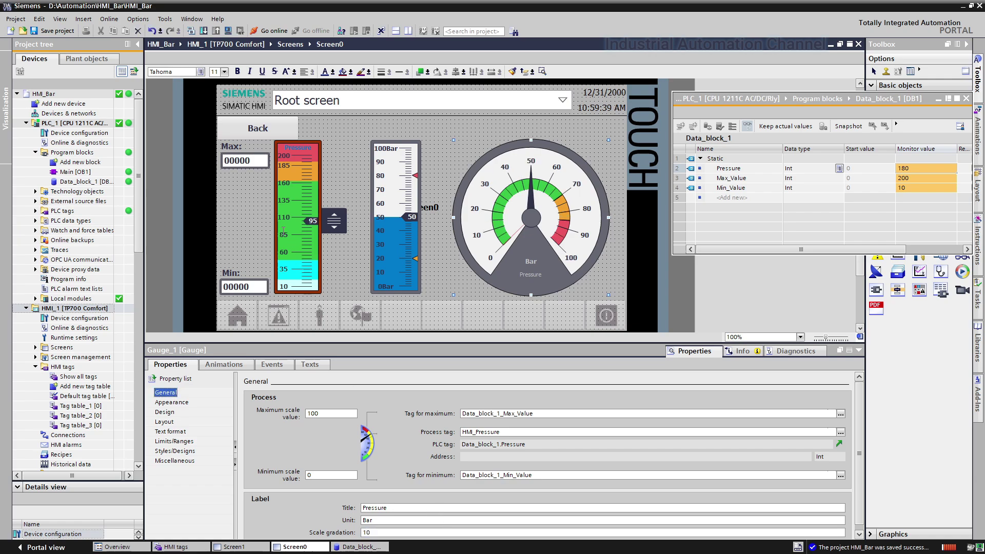
- Save the project and compile and start the TP700 Comfort HMI simulation
click(61, 30)
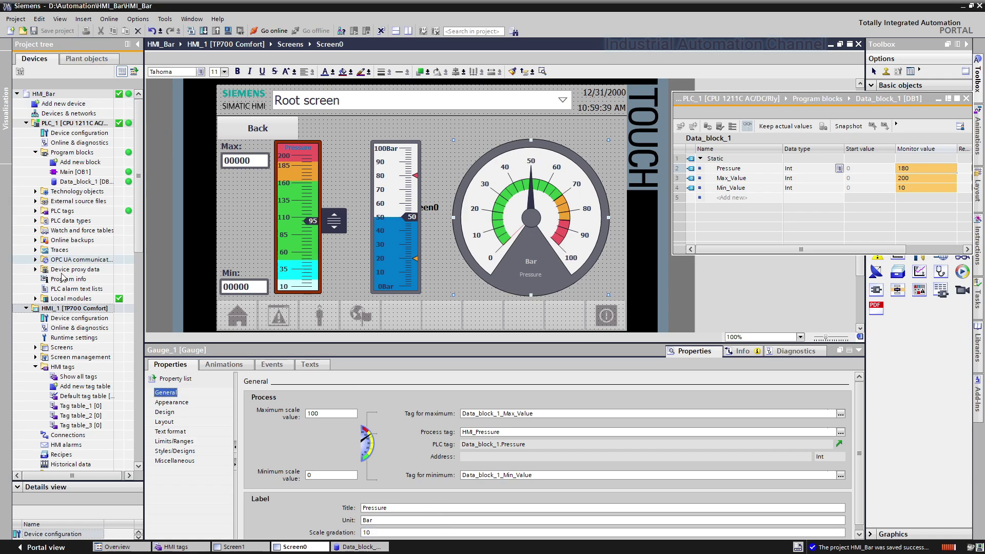
click(70, 309)
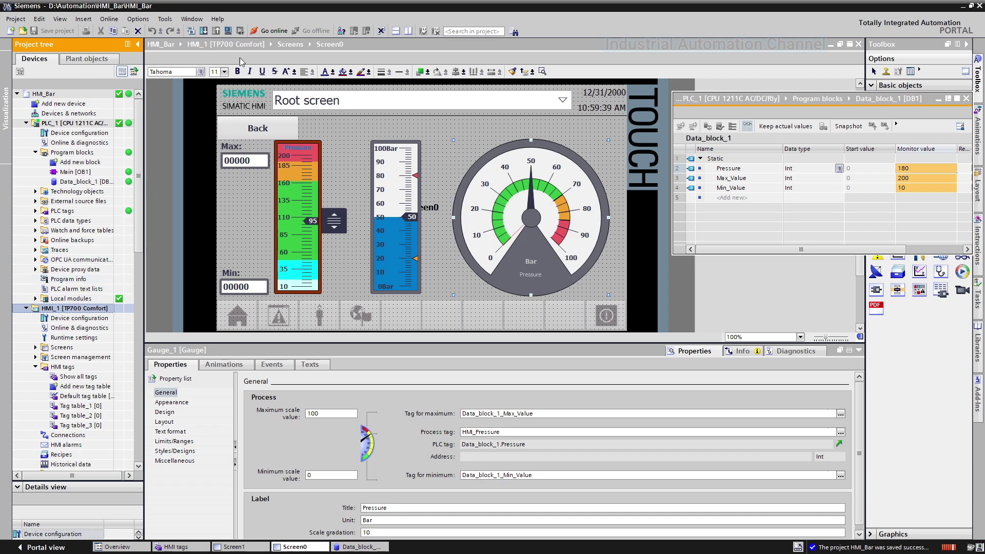
click(229, 31)
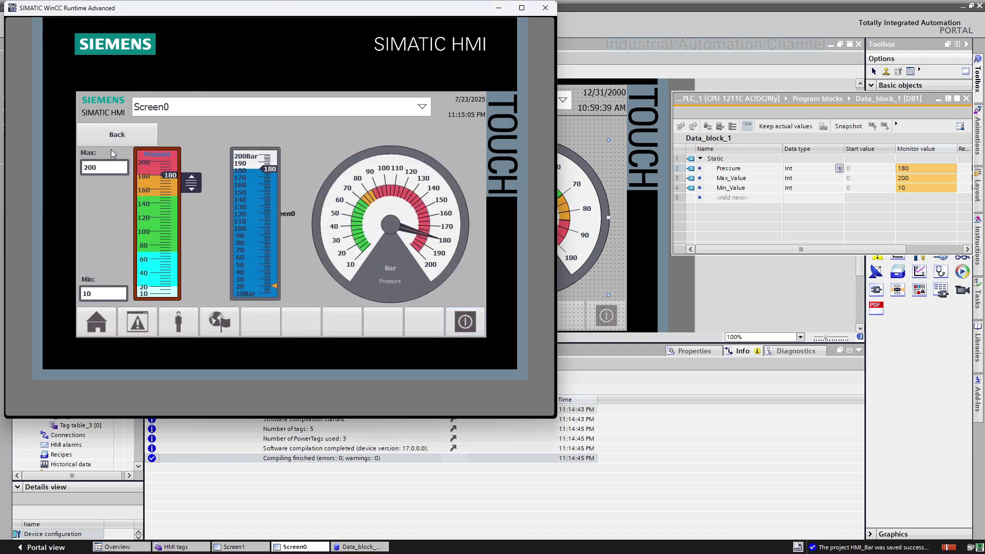
- Drag Pressure between 20 and 180, checking the bar and gauge track it
drag(191, 183, 191, 222)
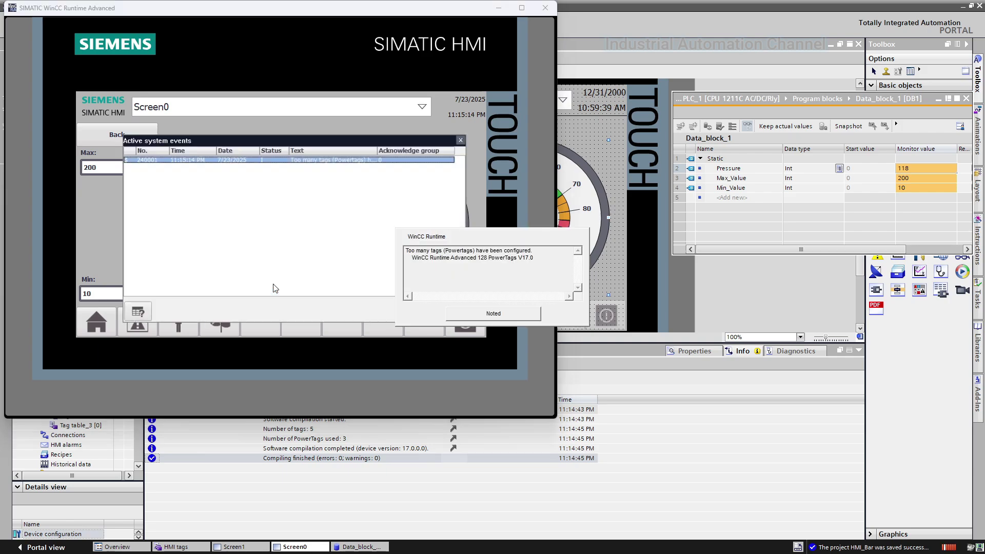
click(454, 315)
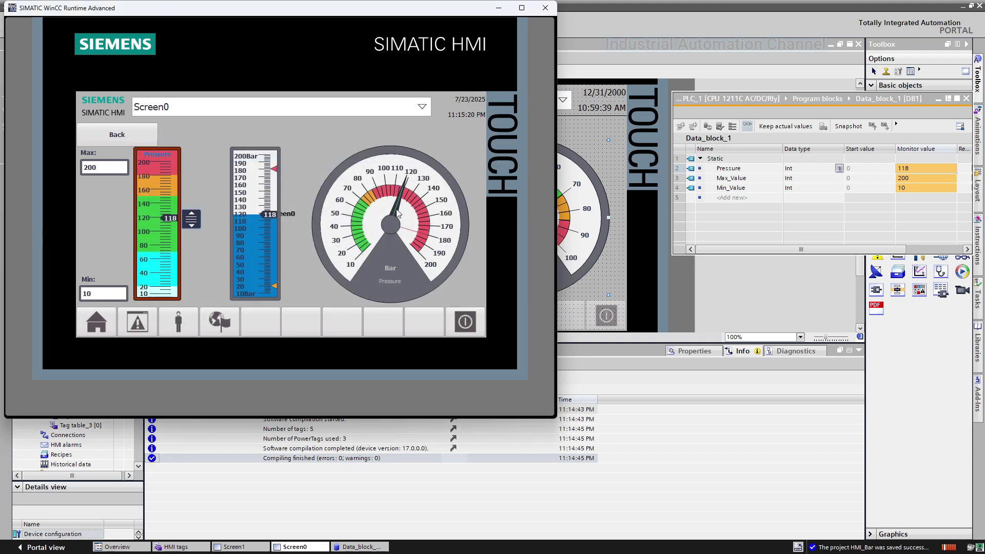
drag(192, 220, 189, 245)
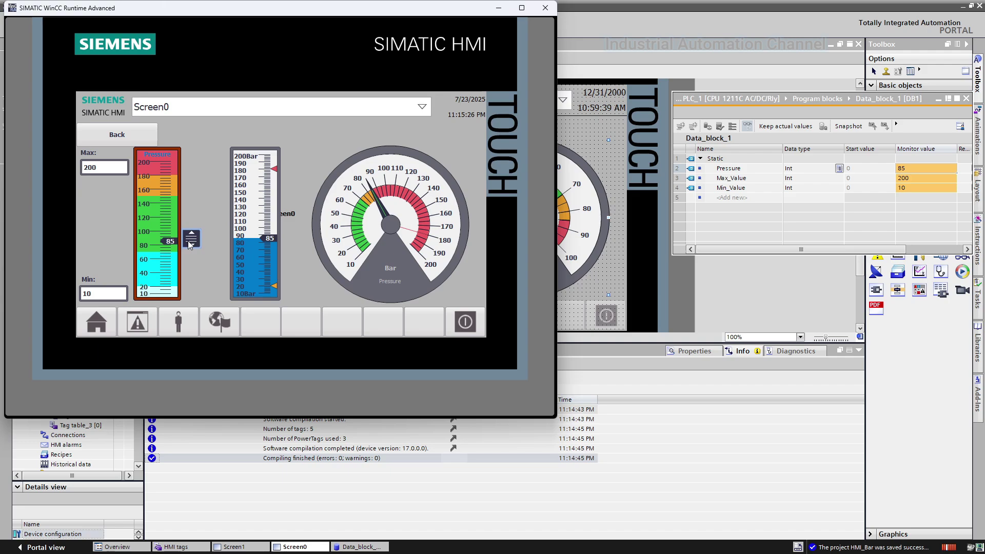
mouse_move(189, 245)
mouse_down()
mouse_move(201, 207)
mouse_move(194, 290)
mouse_up()
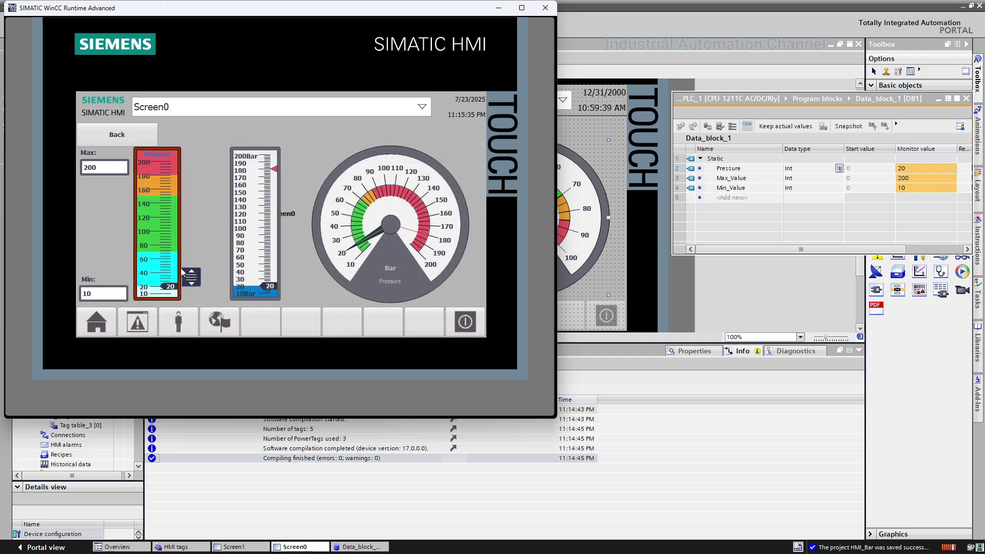
drag(184, 274, 199, 174)
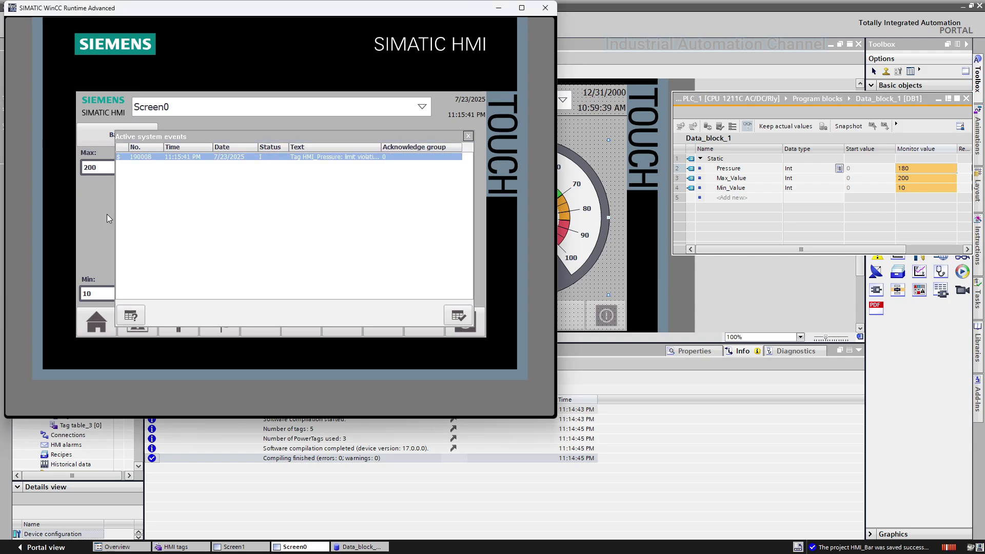